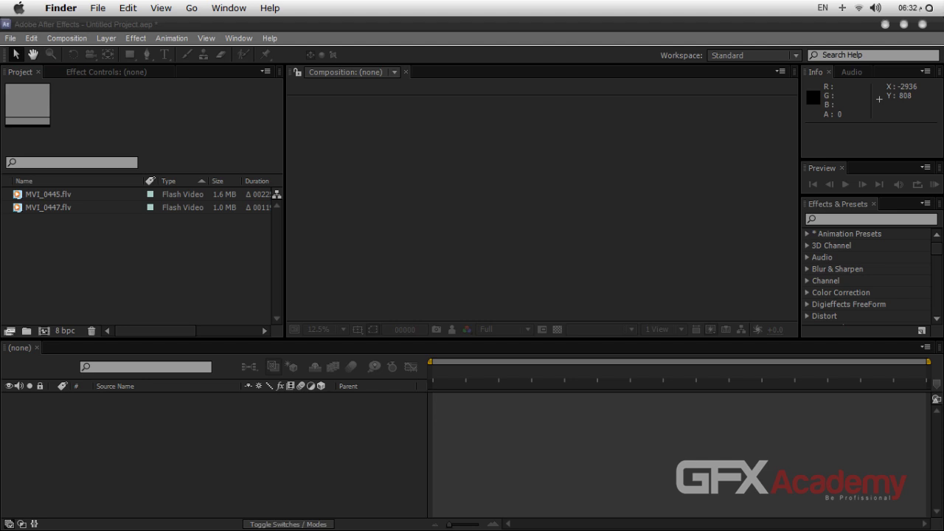
Check the thumbnails and footage details of MVI_0445.flv and MVI_0447.flv in the project.
left_click(162, 280)
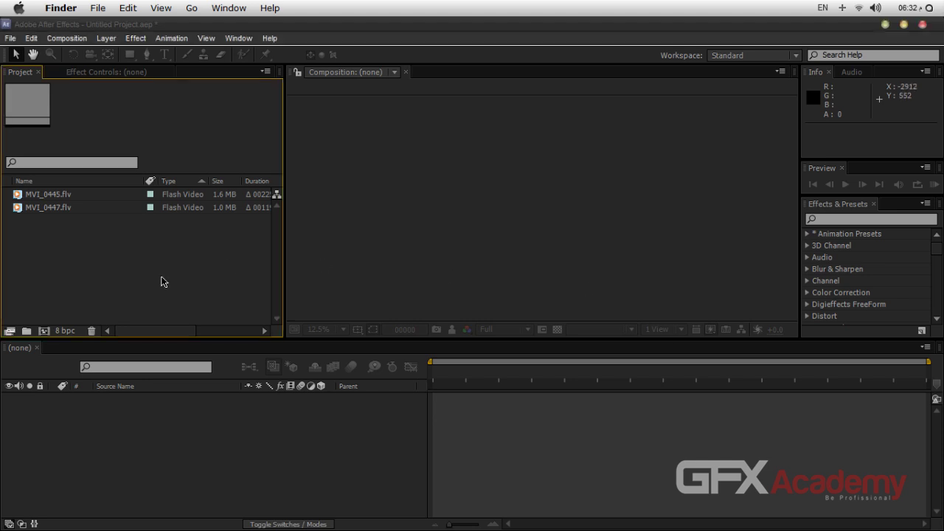
left_click(63, 207)
left_click(61, 194)
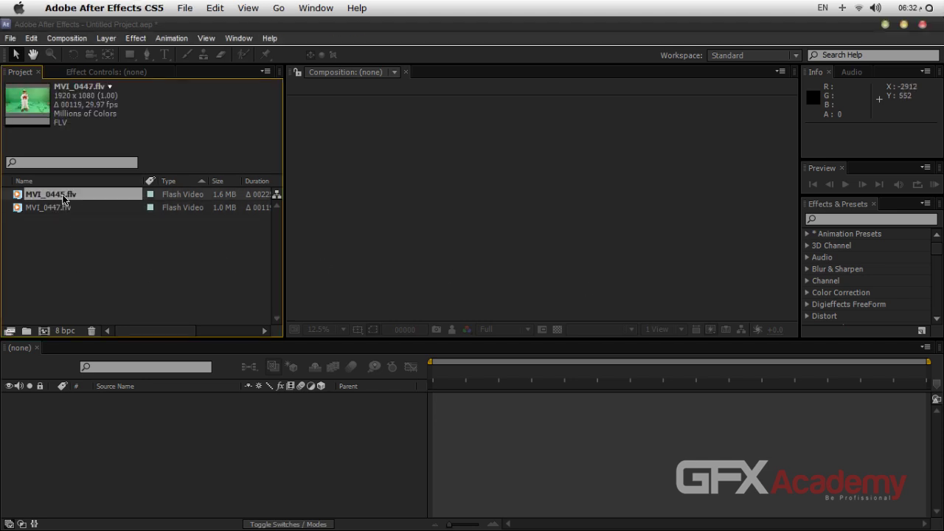
left_click(107, 266)
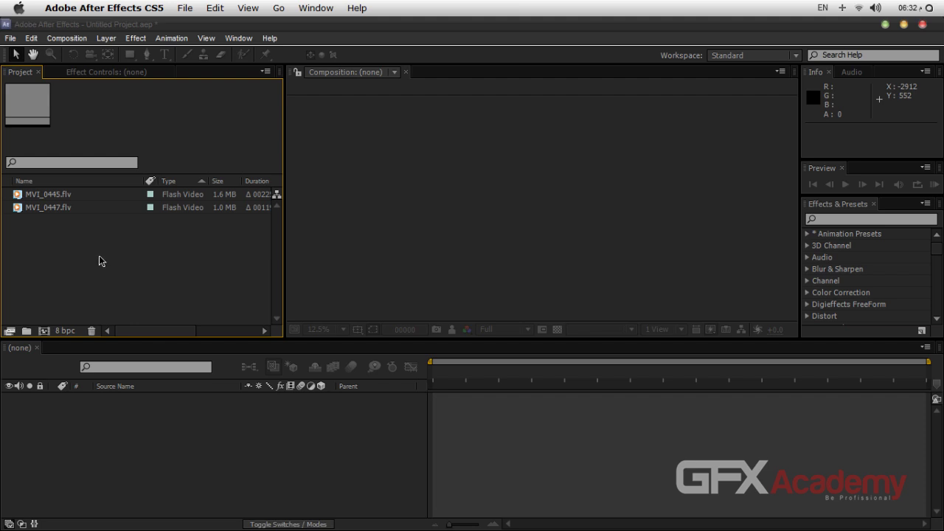
left_click(78, 212)
left_click(56, 196)
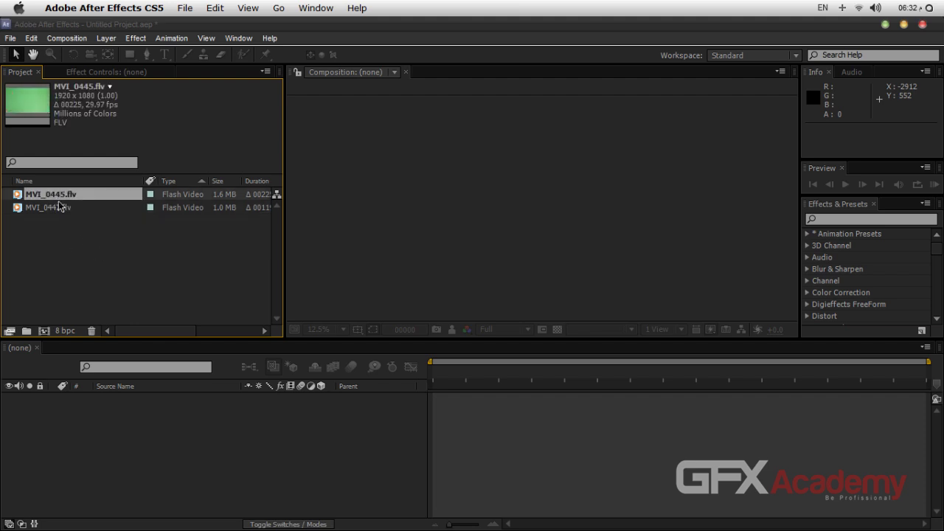
left_click(63, 207)
left_click(74, 230)
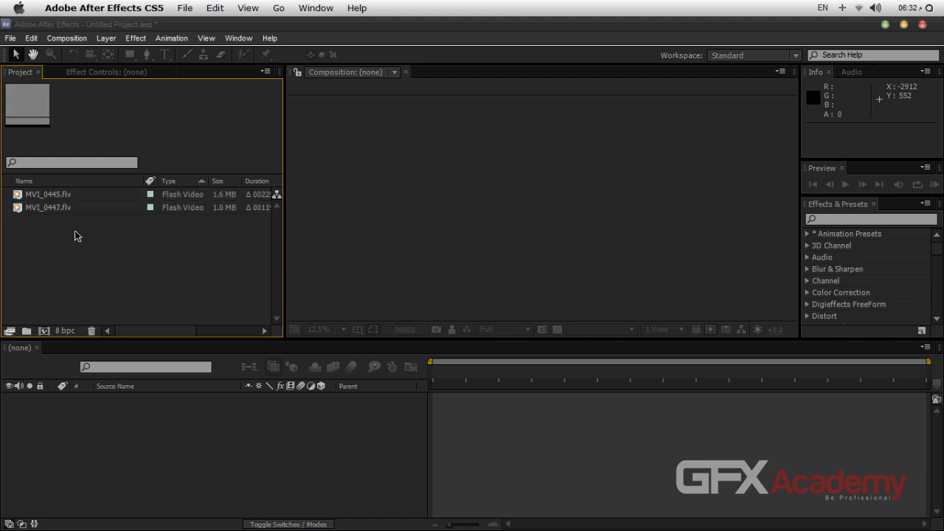
left_click(67, 208)
left_click(69, 196)
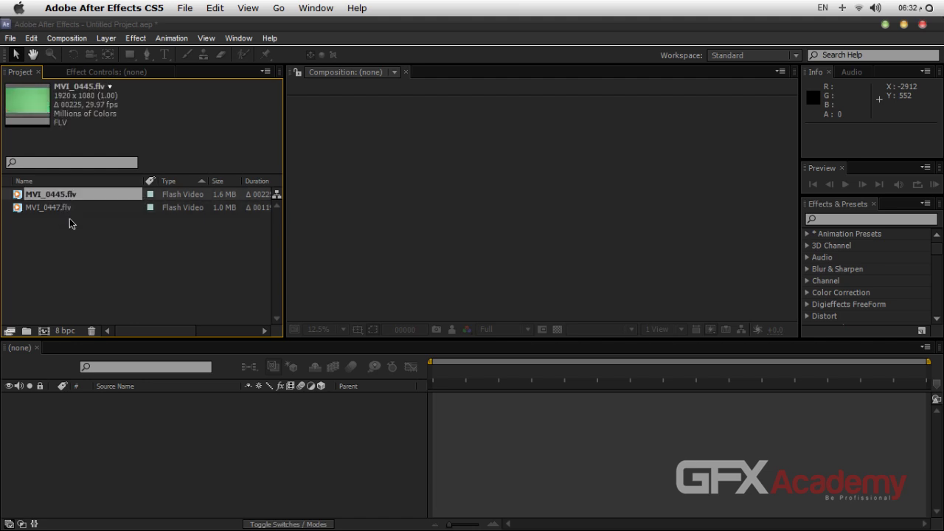
left_click(86, 285)
Enlarge the viewing area, open the MVI_0447.flv footage and inspect the seated man at 100% magnification.
left_click_drag(300, 337, 299, 357)
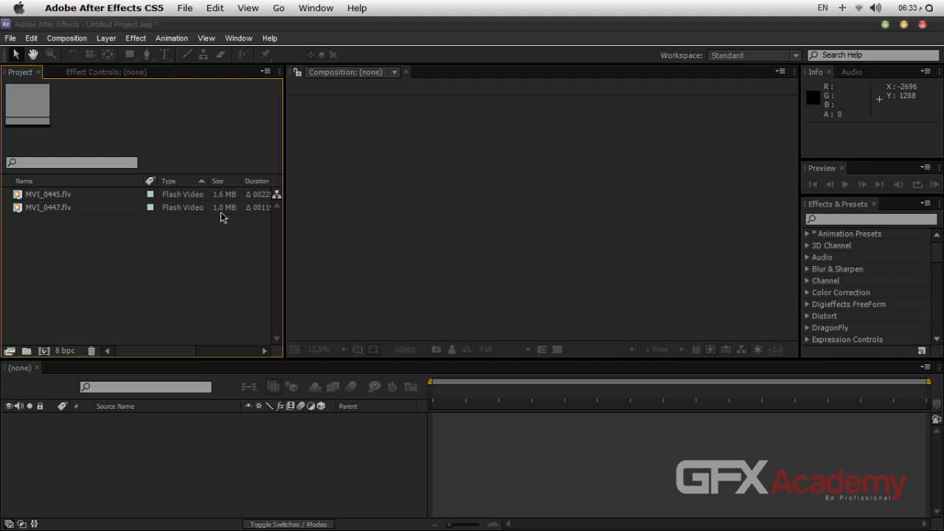
double_click(54, 211)
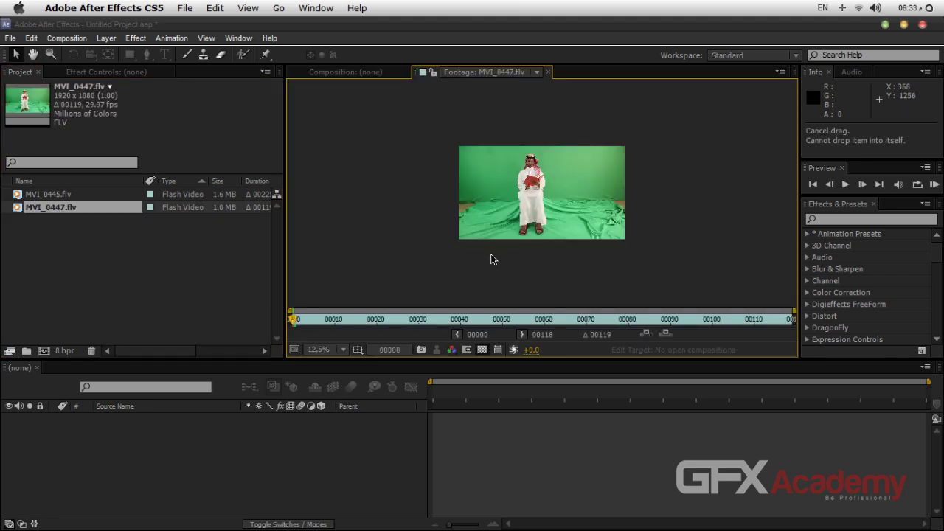
key("period")
key("period")
key("period")
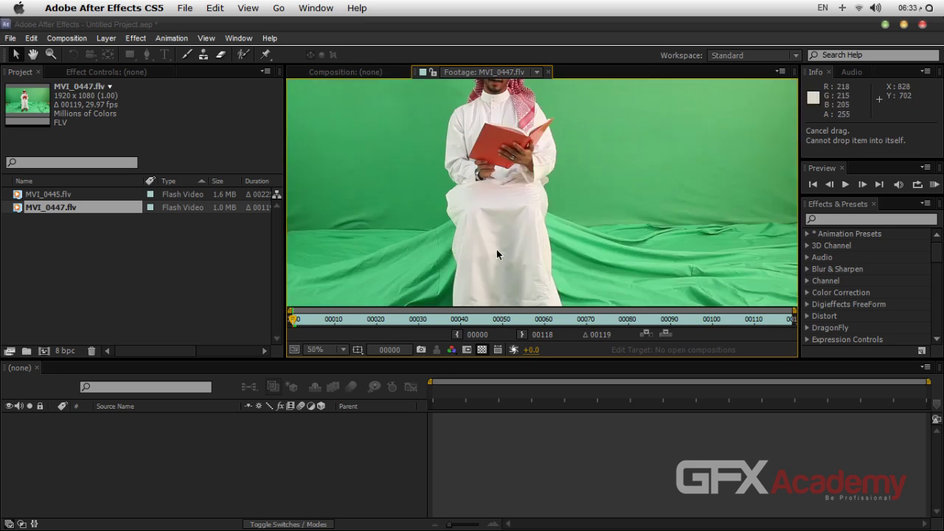
key("period")
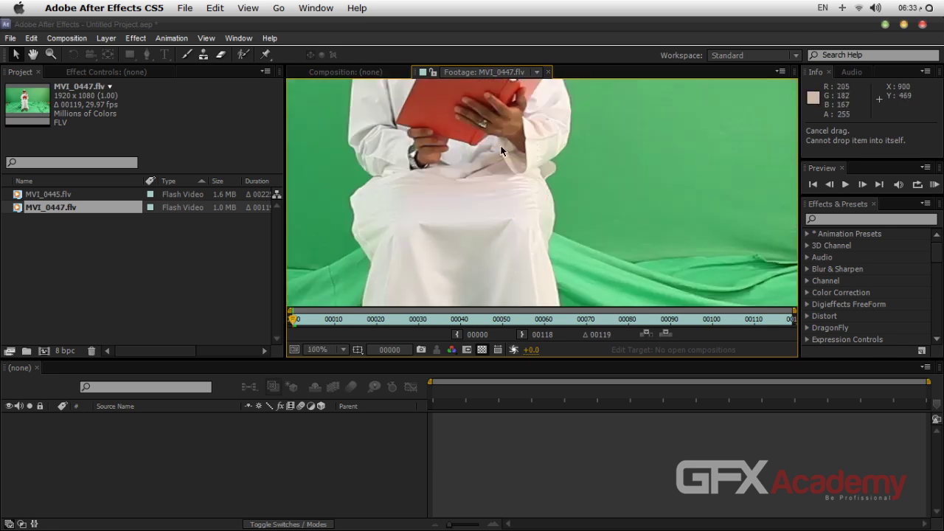
scroll(516, 264, "up", 5)
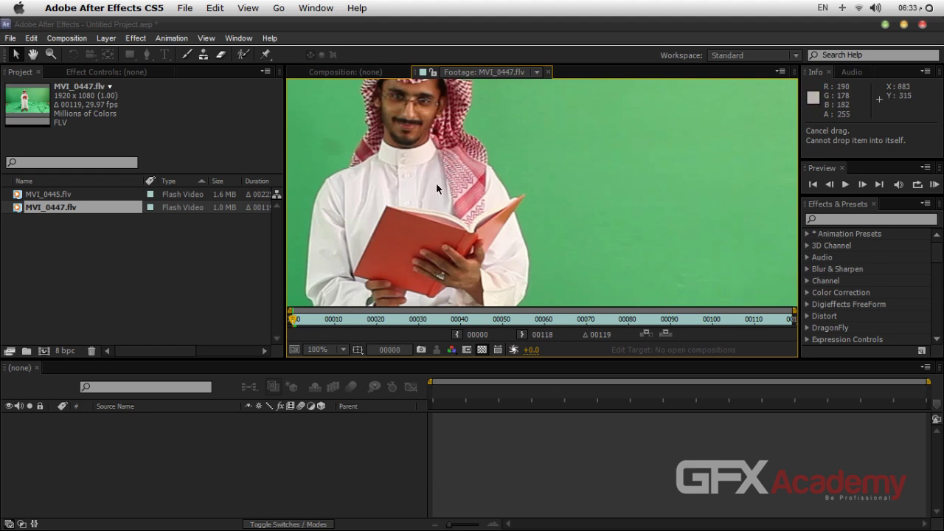
Scrub MVI_0447.flv to frame 82, examine the wrinkled green cloth and the full shot, and close the footage.
left_click_drag(293, 323, 637, 329)
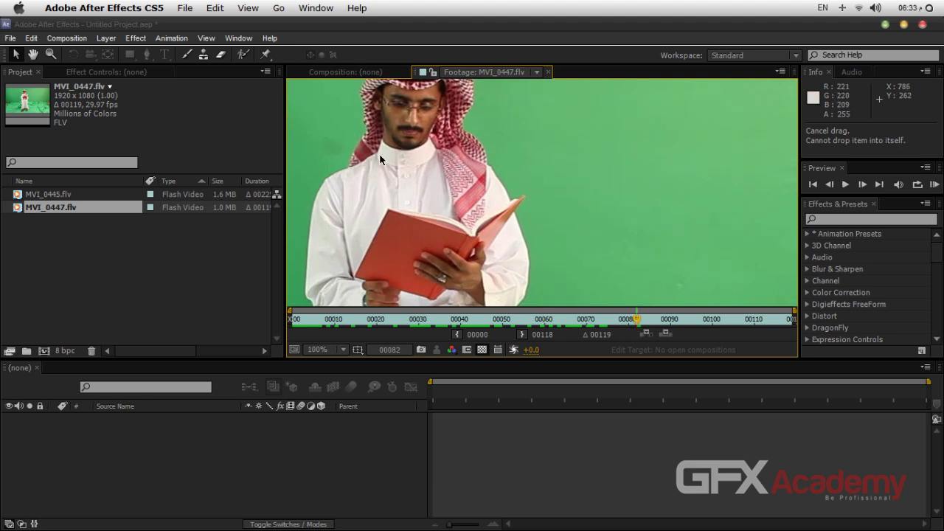
left_click_drag(379, 154, 472, 232)
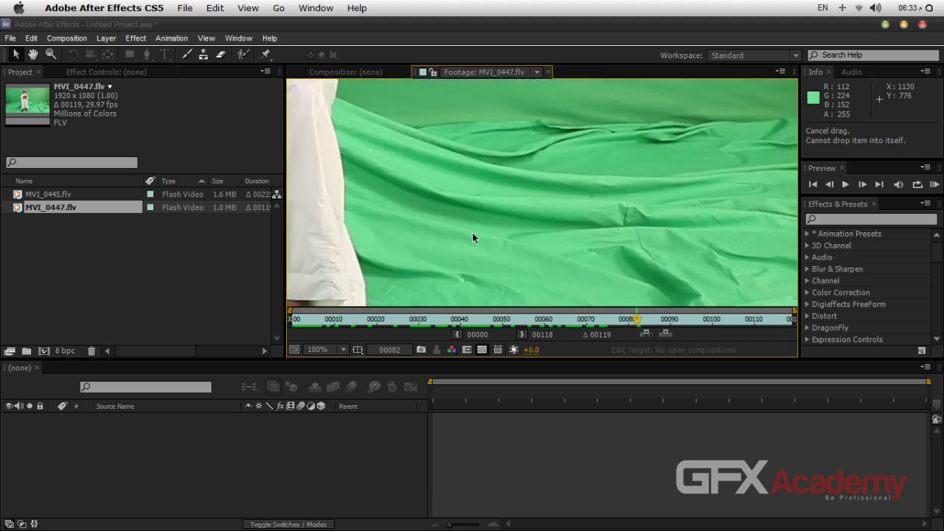
scroll(531, 192, "down", 4)
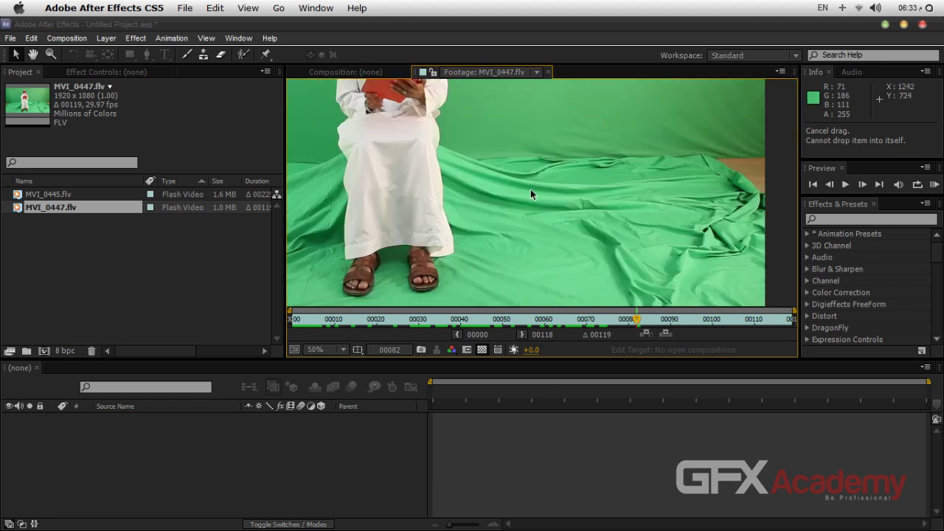
left_click_drag(543, 216, 513, 176)
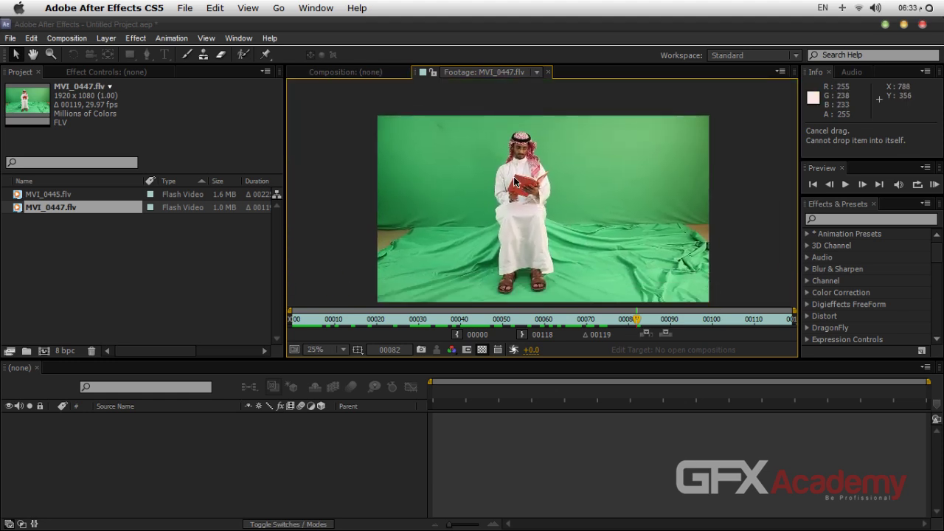
left_click_drag(552, 225, 526, 220)
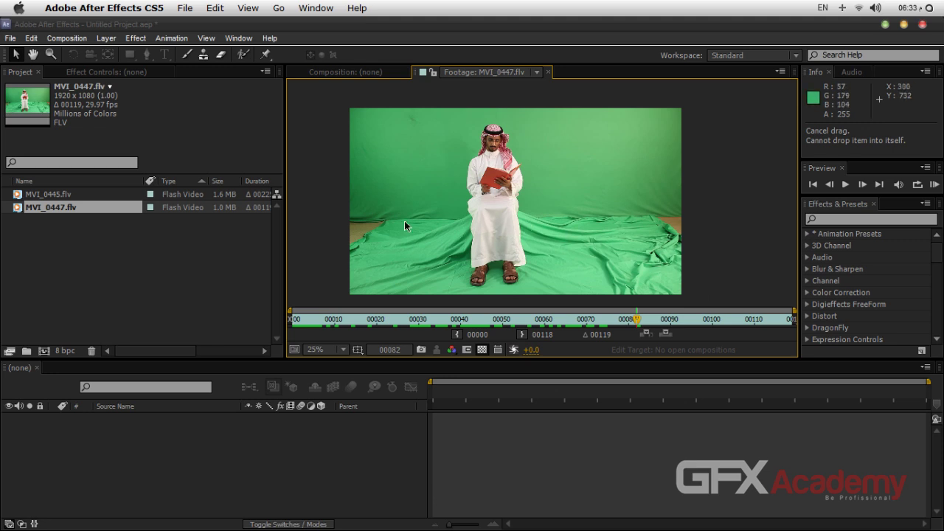
left_click(549, 72)
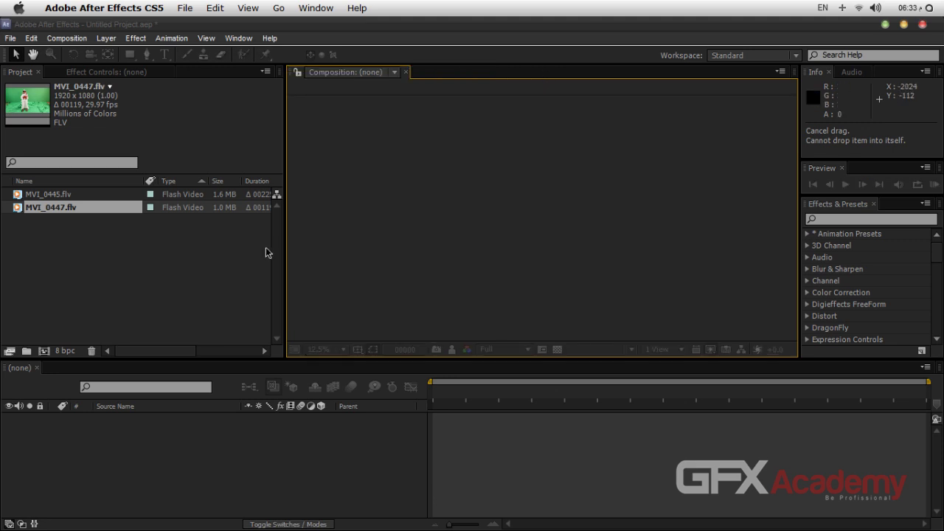
Open the MVI_0445.flv footage and scrub through the man's movement across the shot to frame 175.
double_click(87, 195)
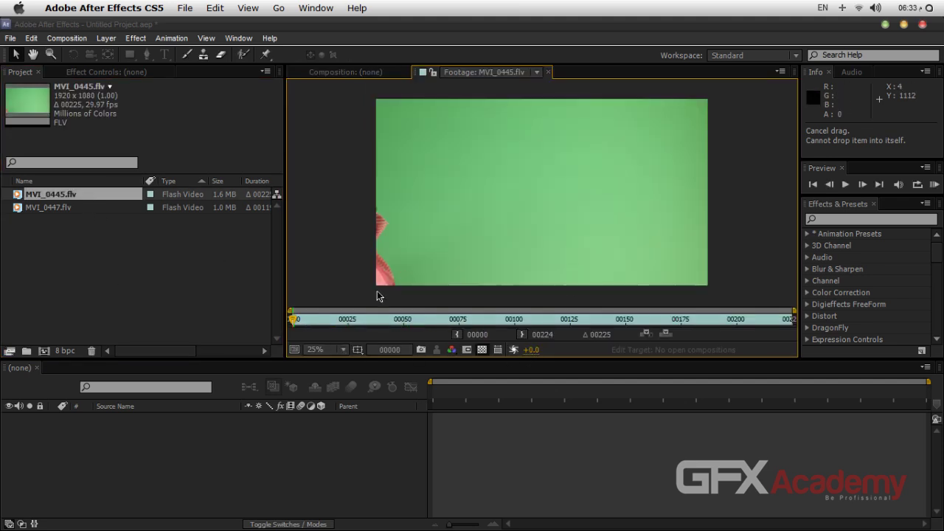
left_click_drag(289, 325, 472, 330)
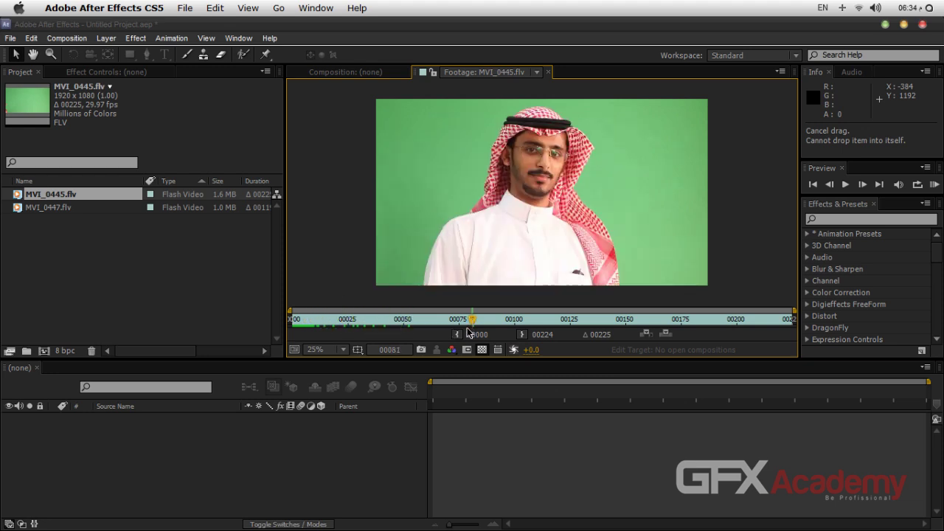
left_click_drag(391, 328, 389, 327)
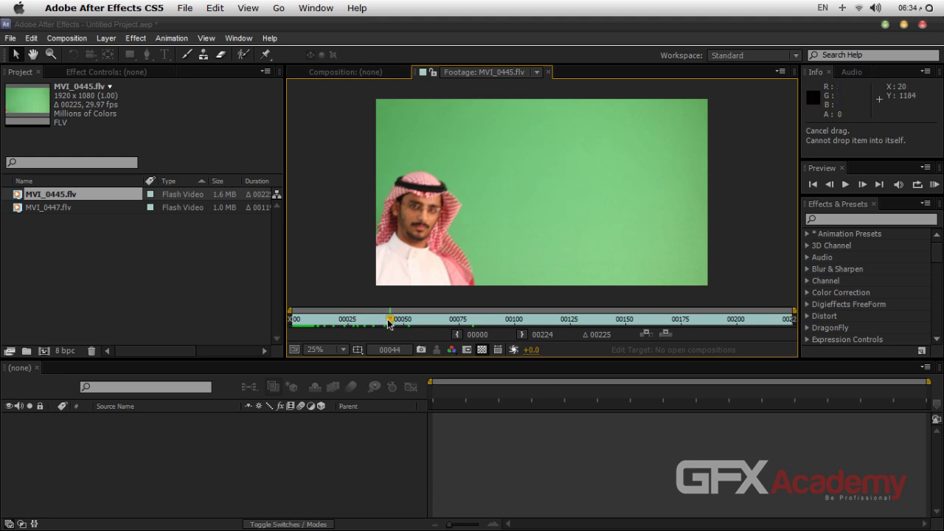
left_click_drag(389, 327, 549, 306)
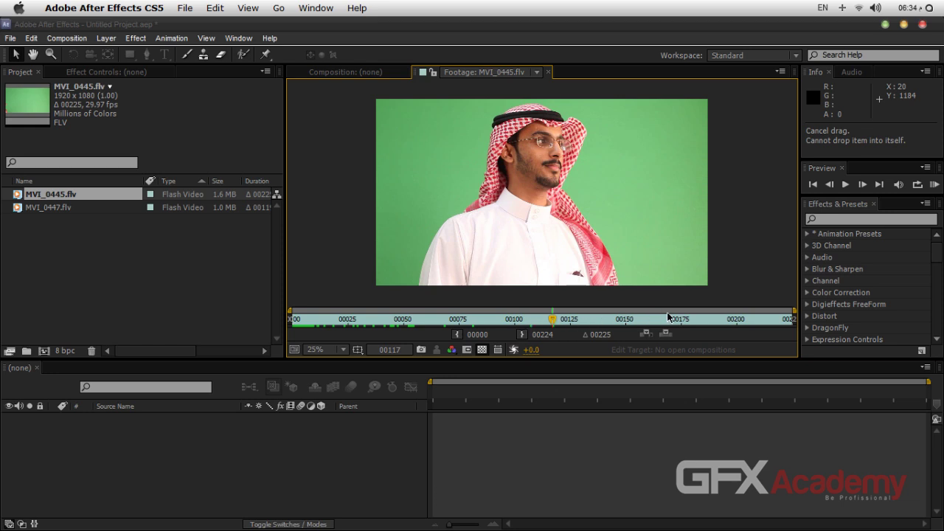
mouse_move(668, 323)
left_mouse_down()
mouse_move(623, 325)
mouse_move(716, 323)
mouse_move(680, 325)
left_mouse_up()
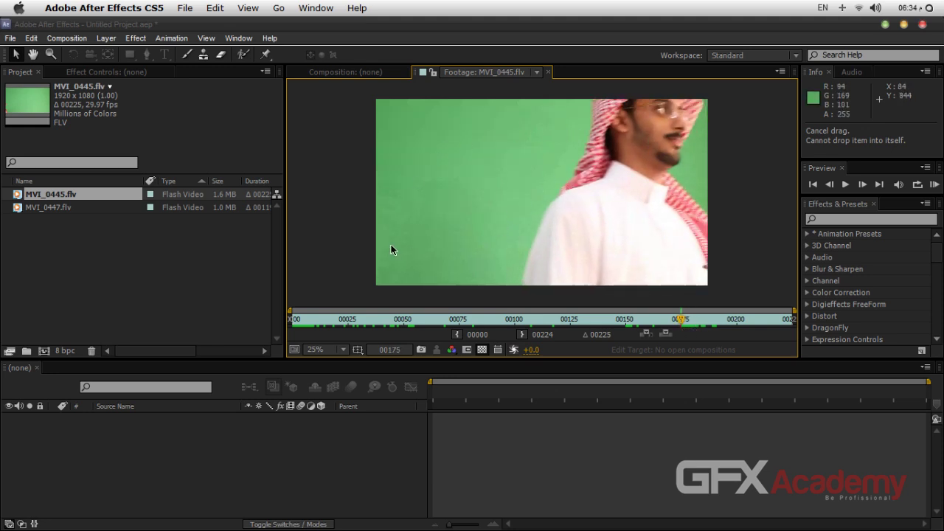
Examine the green background's noise and the shoulder's blurred edge in MVI_0445.flv at 100% magnification, and close the footage.
key("period")
key("period")
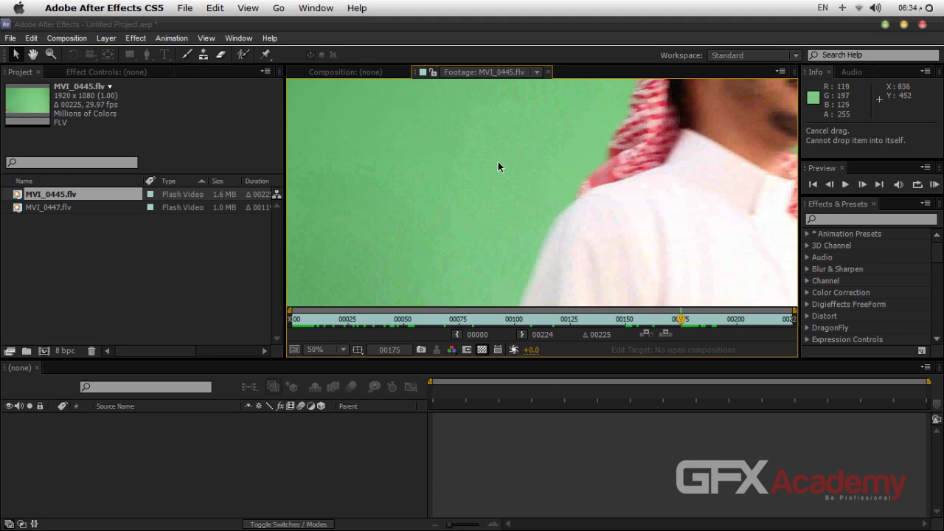
key("period")
key("h")
left_click_drag(491, 180, 632, 251)
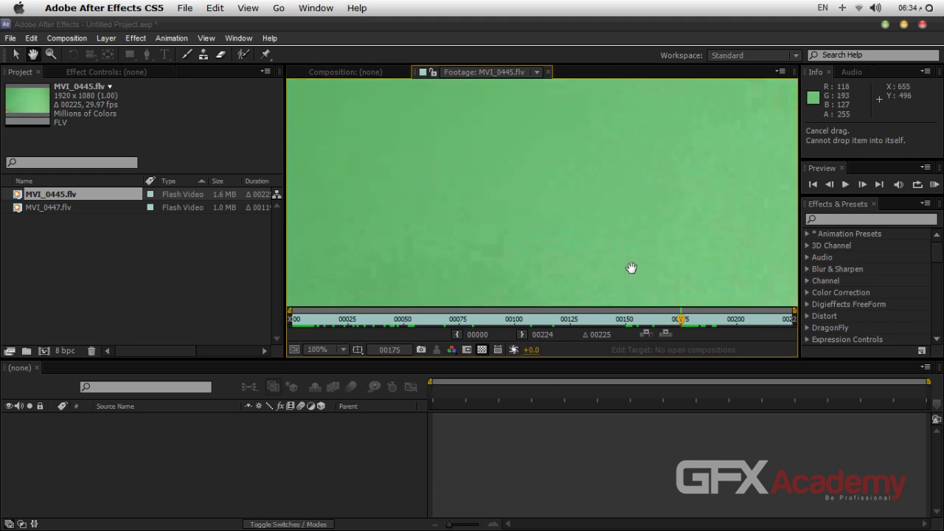
scroll(482, 238, "left", 5)
key("v")
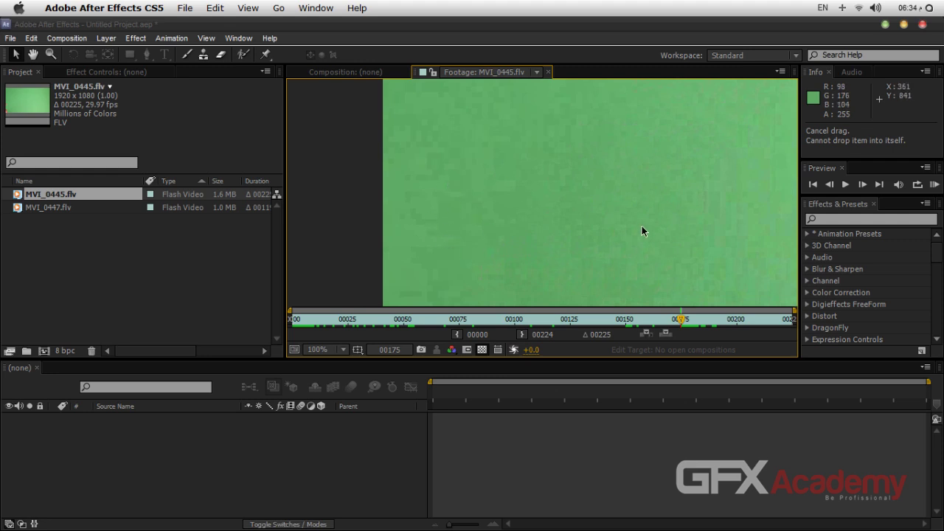
scroll(641, 231, "right", 10)
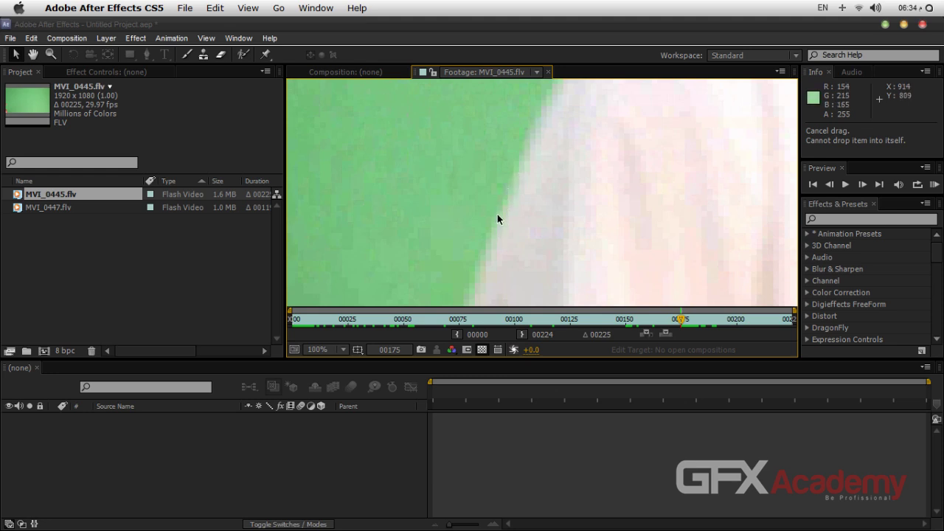
key("h")
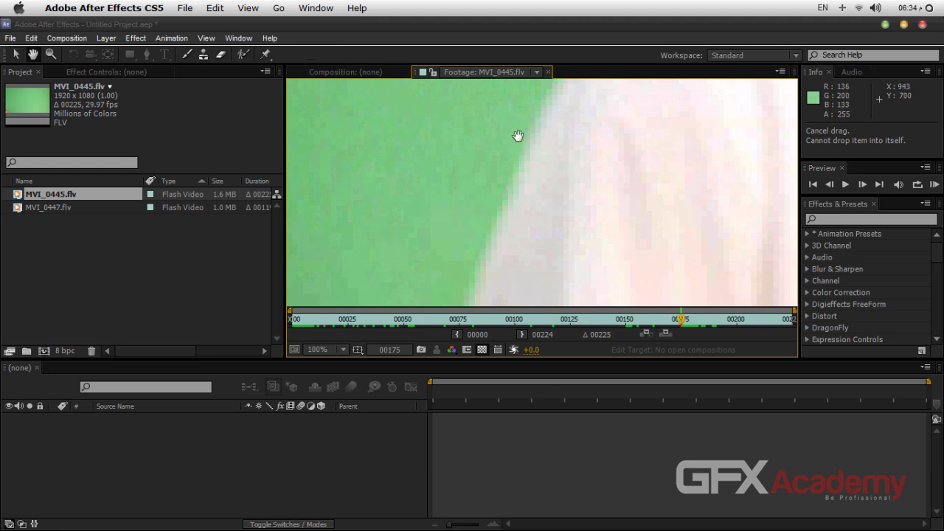
left_click_drag(516, 135, 514, 160)
scroll(528, 188, "down", 4)
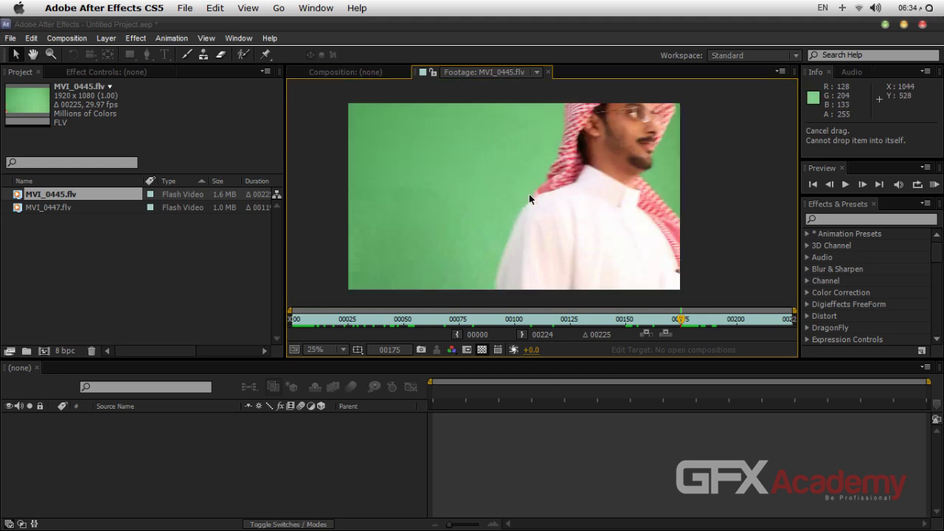
left_click(547, 72)
left_click(157, 294)
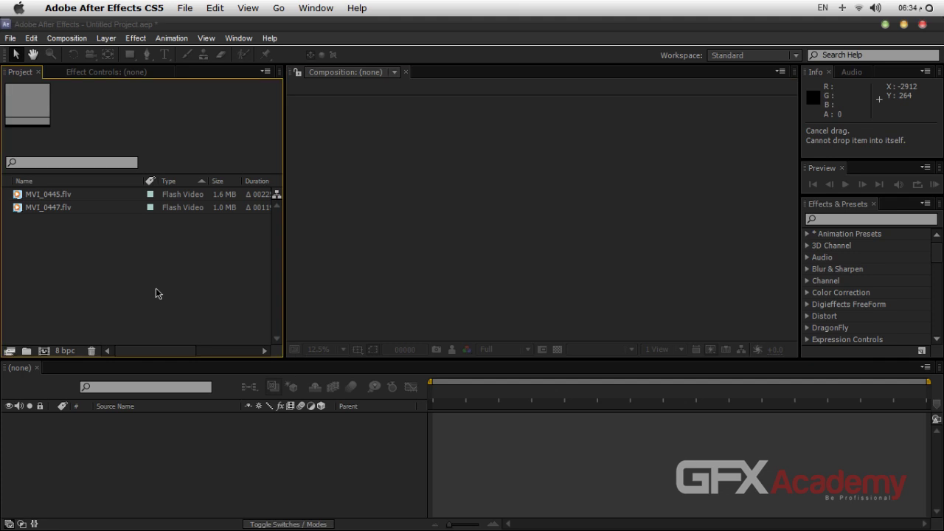
Reopen the MVI_0447.flv footage and inspect the man's feet against the green cloth at 100% magnification.
left_click(73, 209)
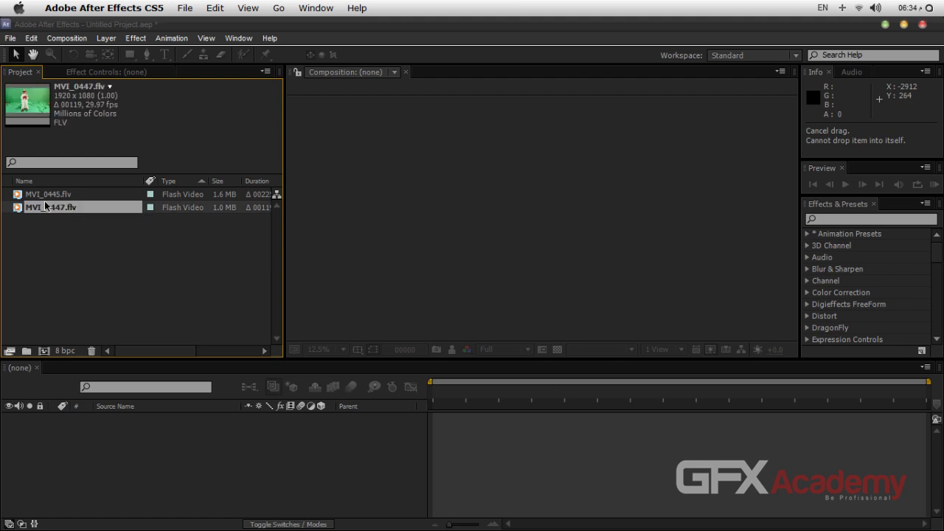
key("Up")
left_click(59, 207)
left_click(45, 232)
left_click(52, 209)
double_click(53, 206)
scroll(466, 270, "up", 1)
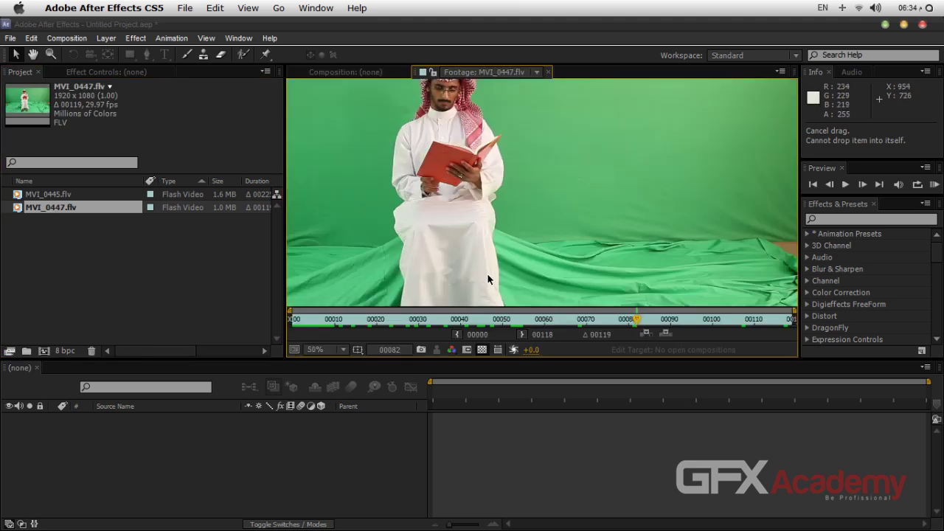
key("h")
left_click_drag(478, 274, 514, 223)
scroll(516, 229, "up", 3)
key("v")
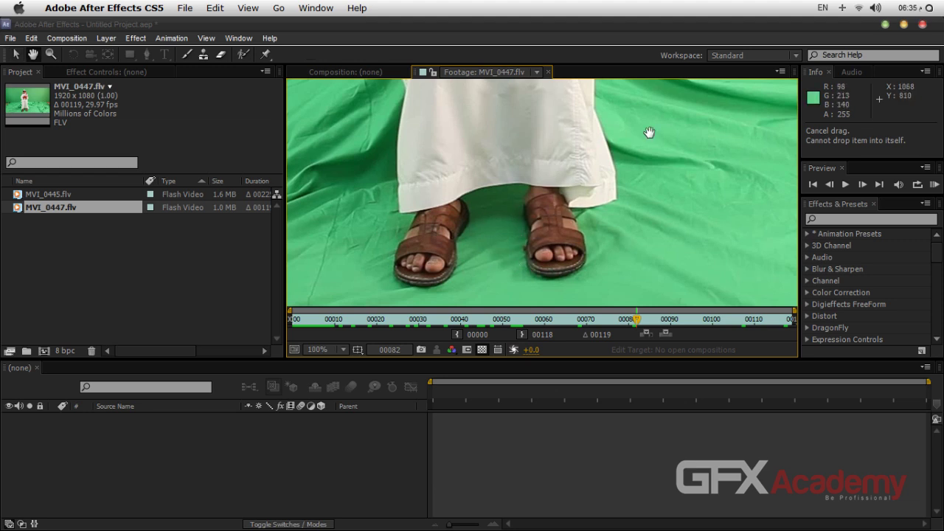
Examine the cloth folds and the edges of the man's headscarf, robe and book in MVI_0447.flv, and close the footage.
left_click_drag(649, 140, 501, 202)
left_click_drag(565, 248, 546, 298)
left_click_drag(547, 147, 552, 243)
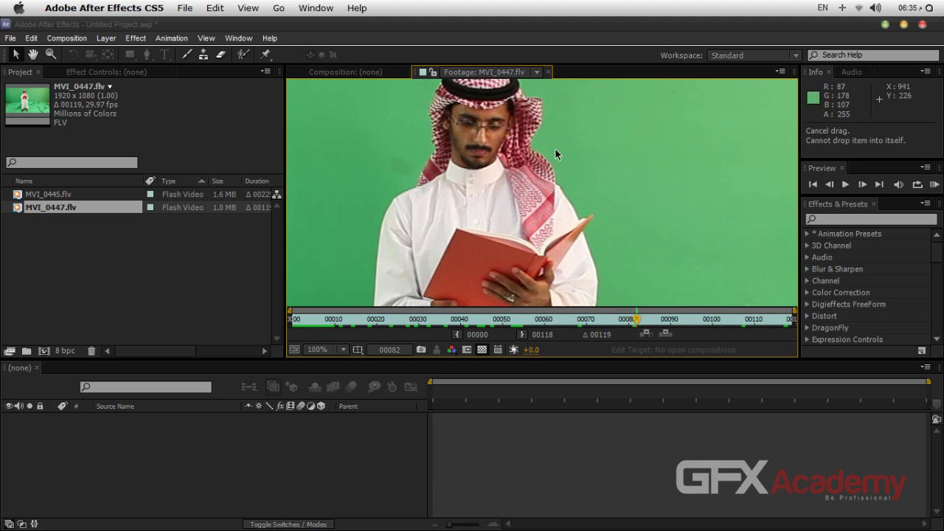
left_click_drag(597, 266, 516, 118)
left_click_drag(492, 295, 402, 226)
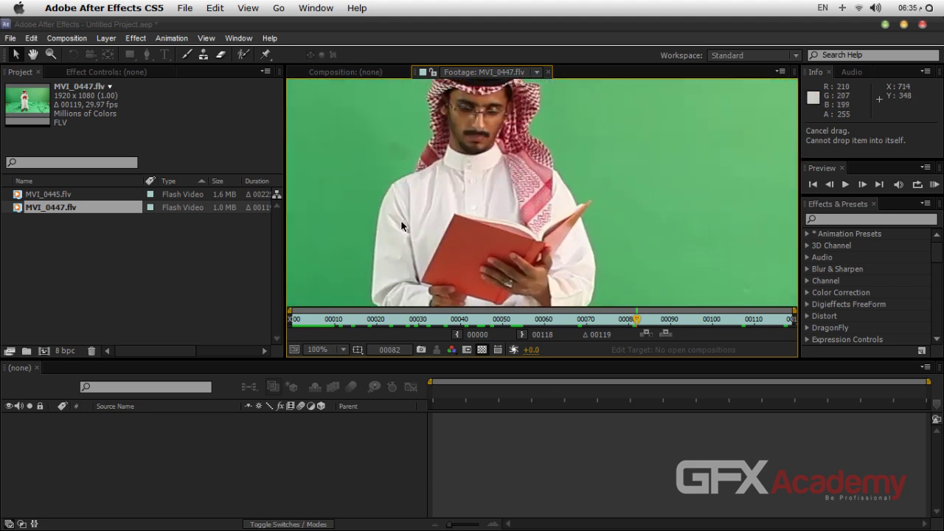
left_click(547, 71)
Reopen the MVI_0445.flv footage, inspect the man's headscarf and glasses at frame 106 at 50% magnification, and close the footage.
double_click(74, 195)
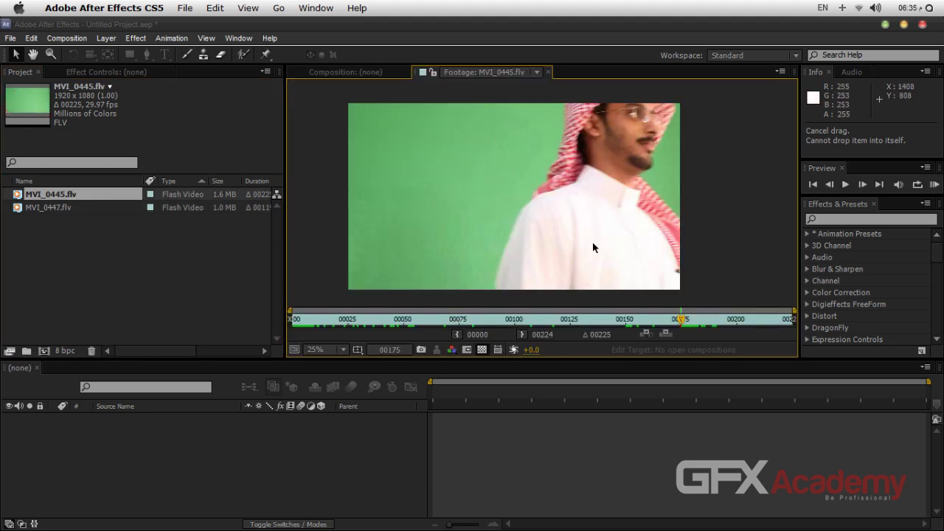
left_click(529, 321)
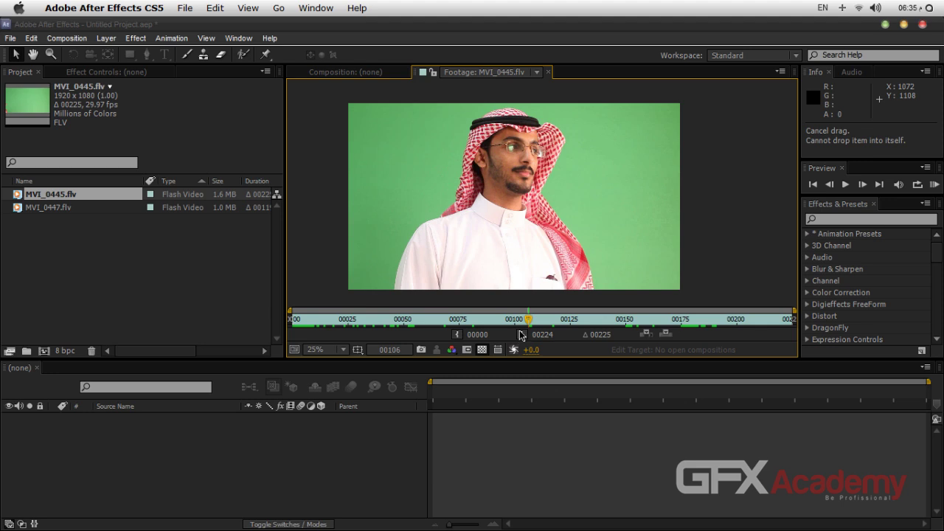
key("period")
left_click_drag(479, 119, 479, 227)
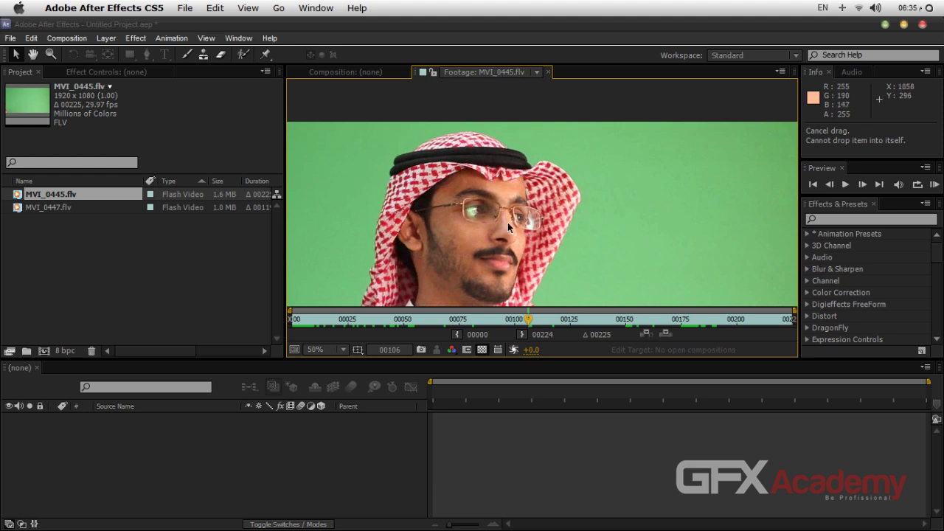
left_click(548, 72)
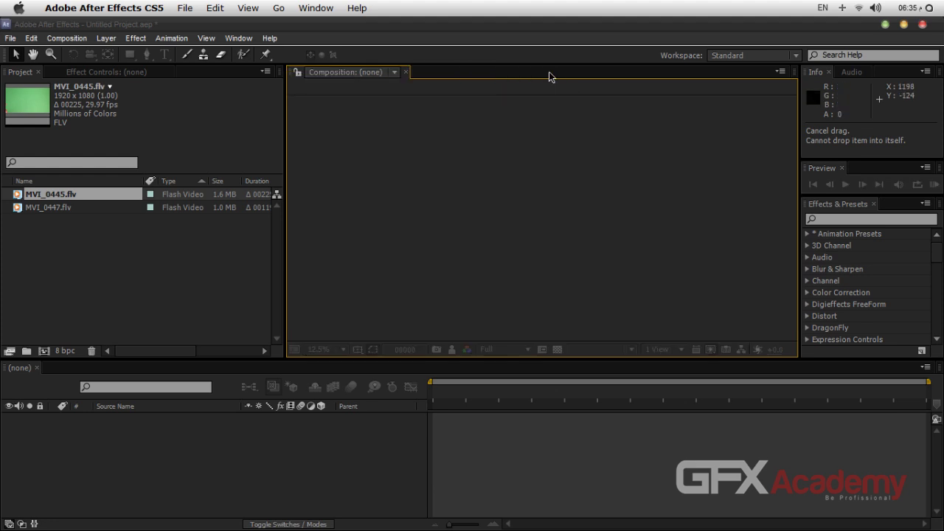
Import the background image 300824.jpg into the project.
left_click(48, 207)
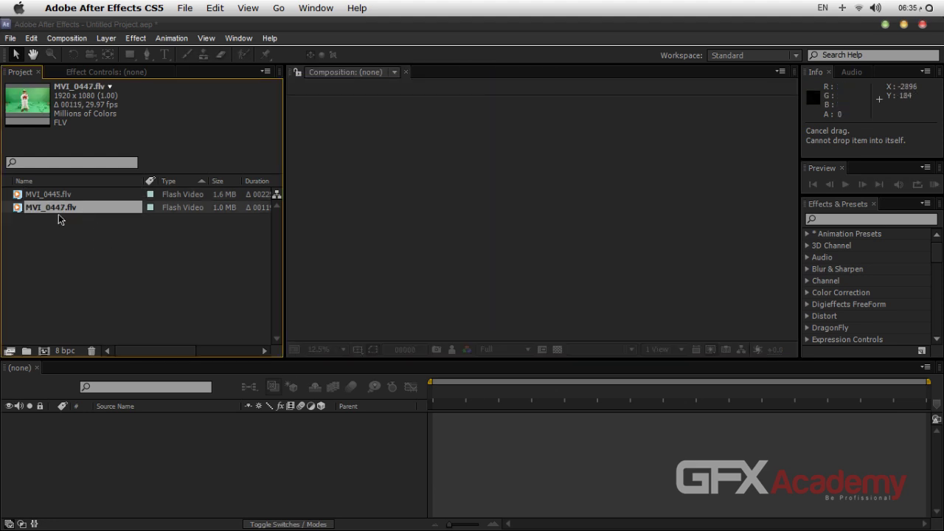
left_click(79, 236)
left_click(39, 208)
double_click(81, 265)
double_click(472, 184)
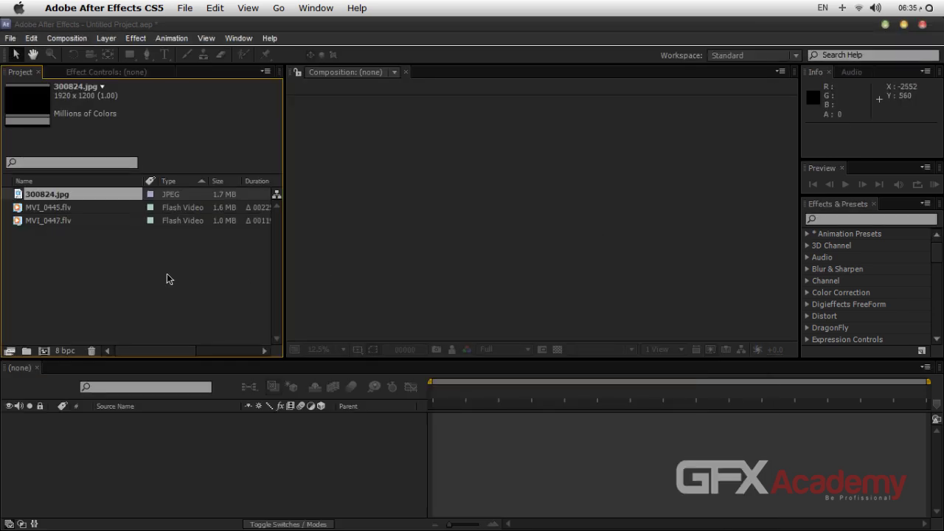
Open the 300824.jpg footage to view the wheat field background, and close it.
double_click(47, 194)
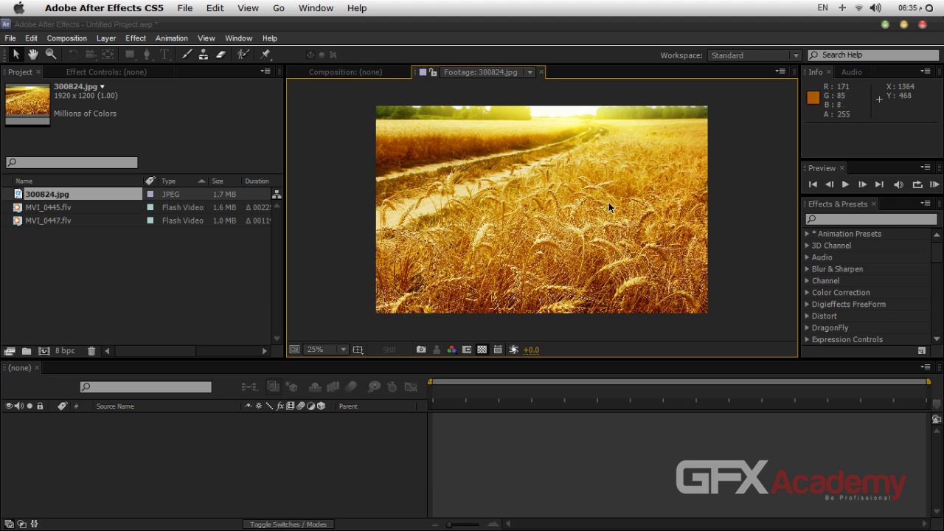
left_click(168, 425)
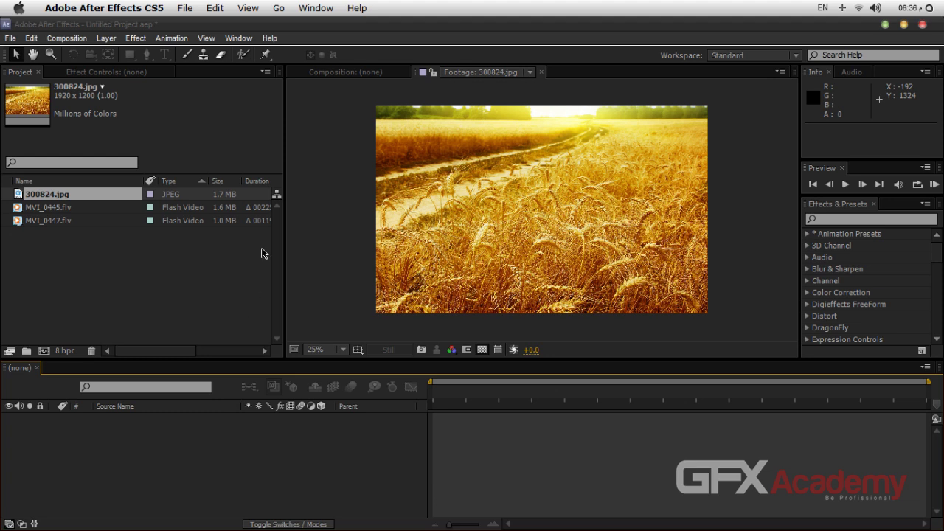
left_click(540, 72)
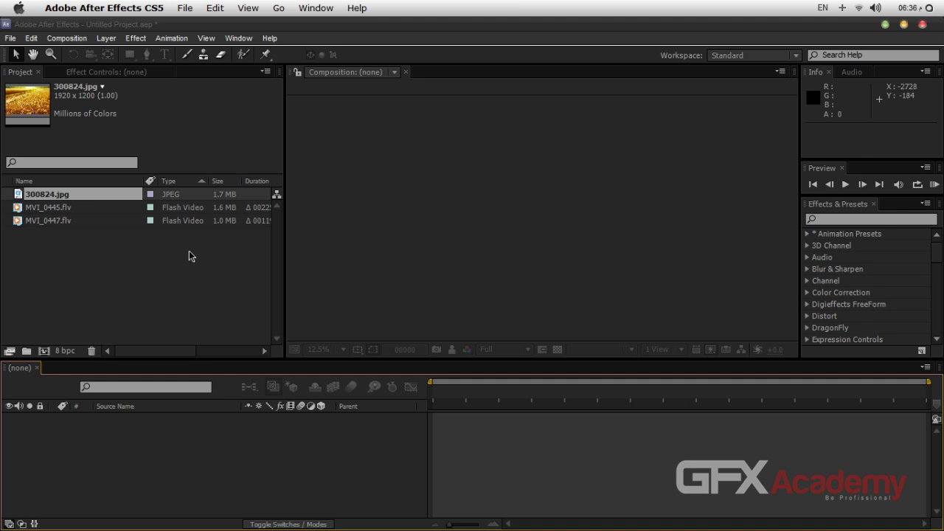
Create a new composition from the MVI_0447.flv footage and view it at 25% magnification.
left_click(97, 208)
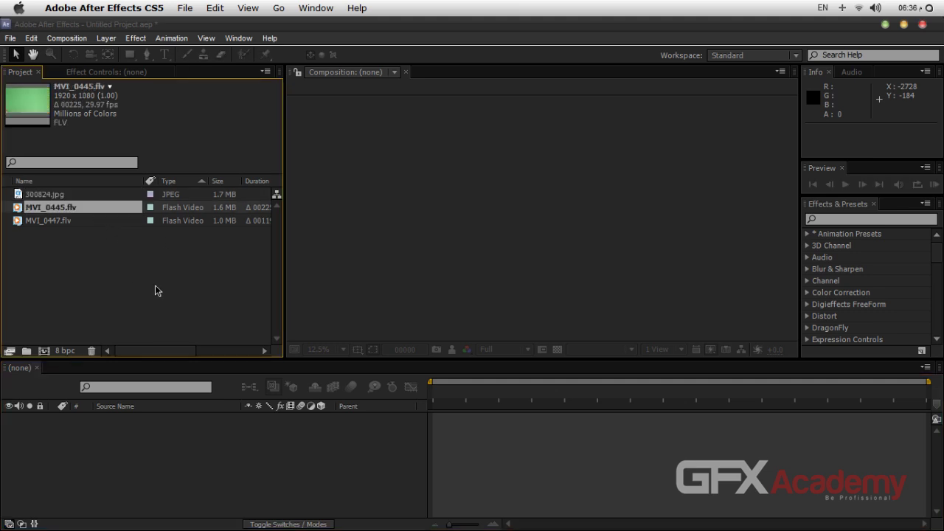
left_click_drag(52, 221, 44, 350)
left_click(325, 457)
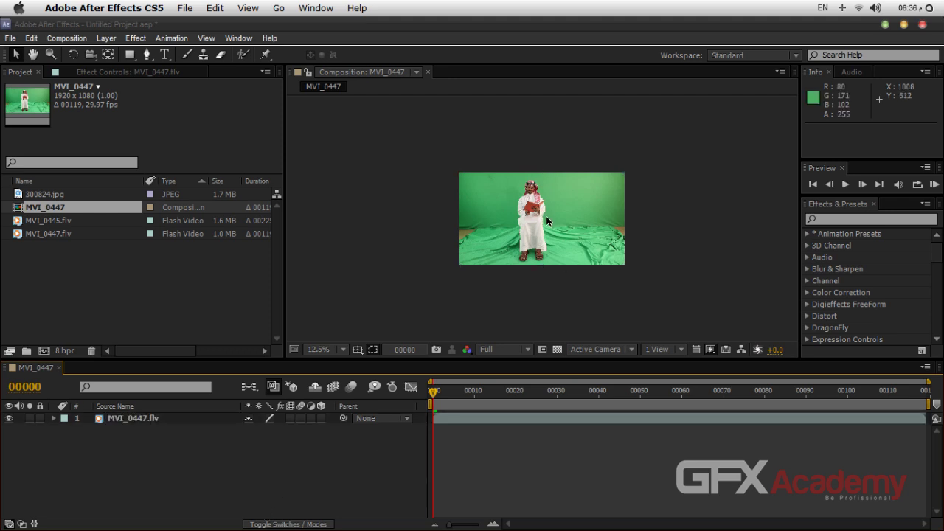
scroll(545, 222, "up", 2)
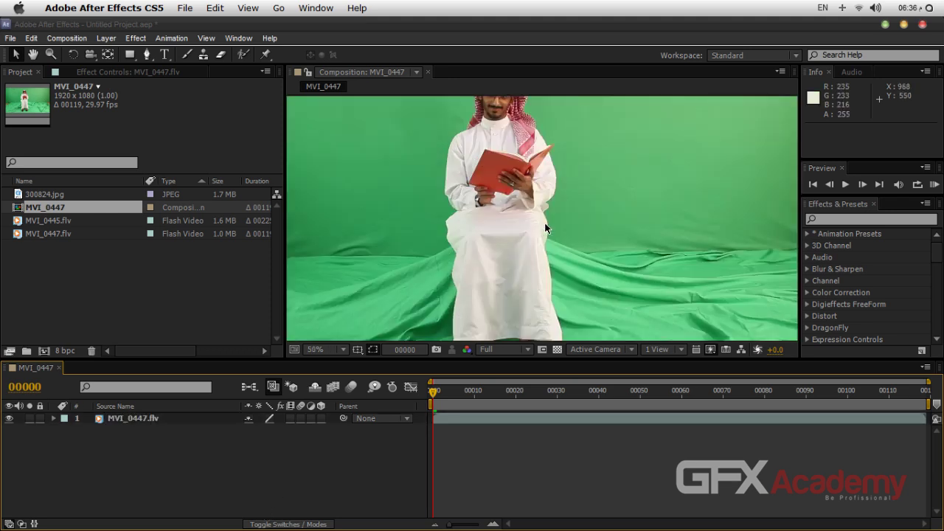
scroll(545, 227, "down", 2)
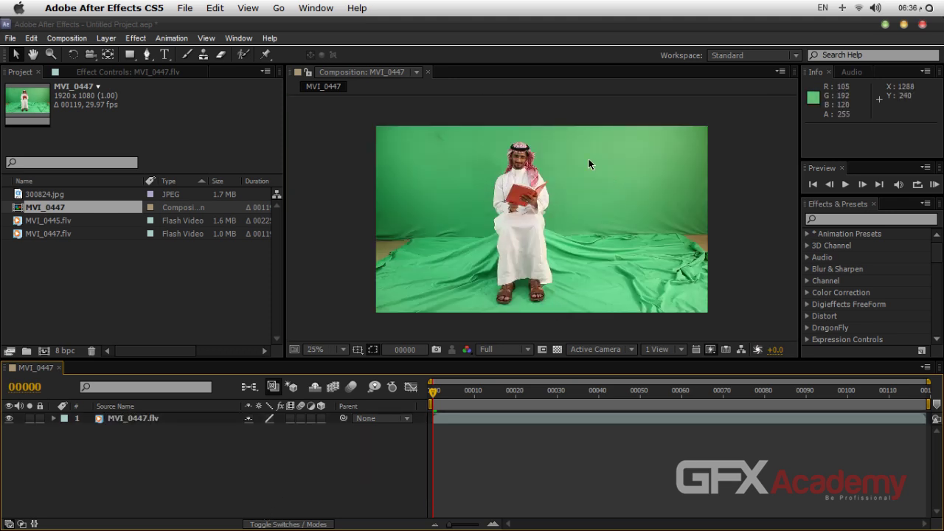
Duplicate the MVI_0447.flv layer and rename the lower copy as Matte.
left_click(133, 420)
key("super+d")
left_click(169, 430)
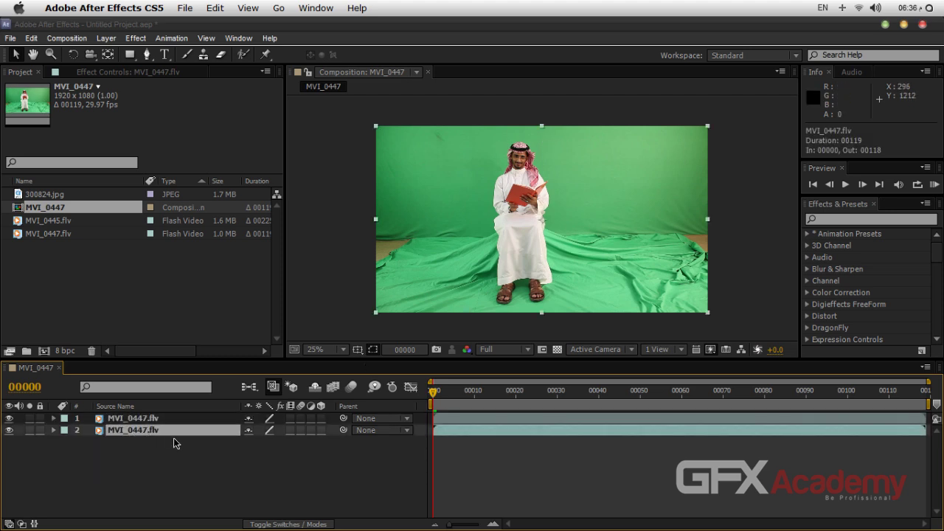
key("Return")
type("Matte")
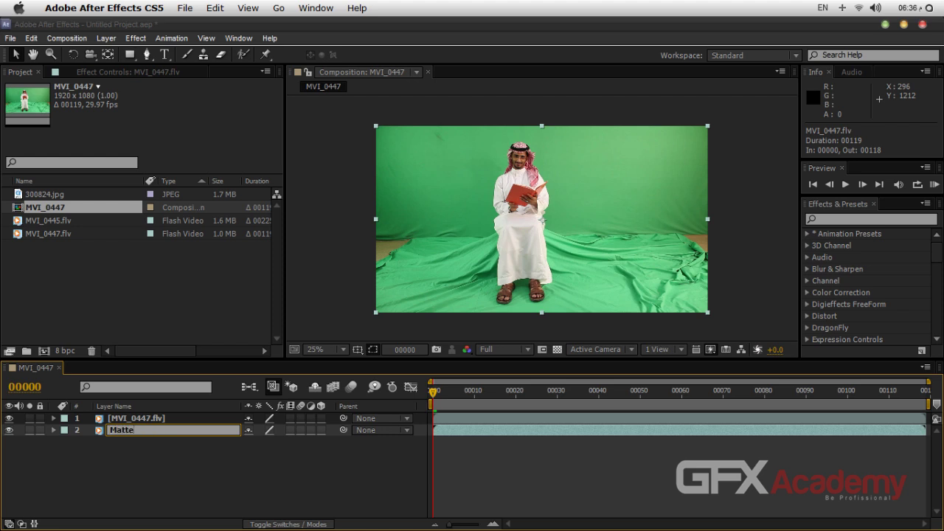
key("Return")
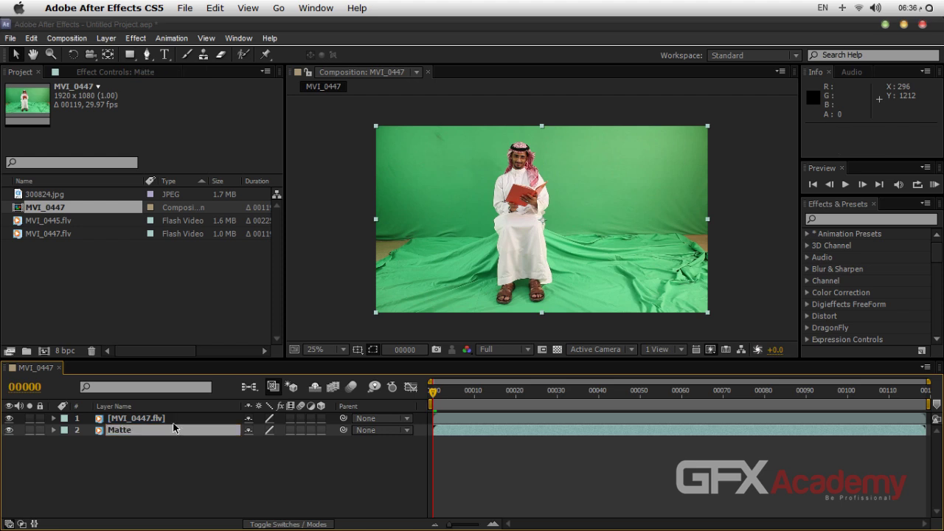
Rename the upper MVI_0447.flv layer as source.
left_click(174, 420)
key("Return")
type("sou")
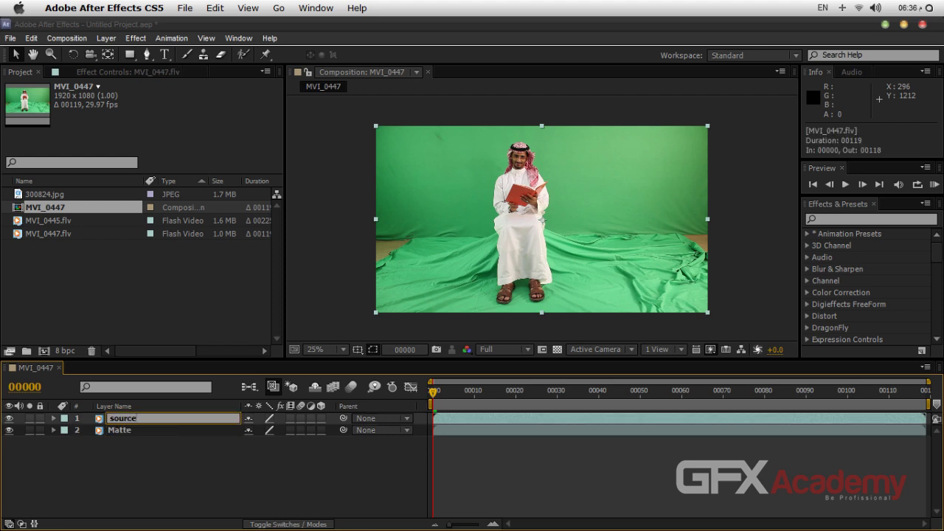
type("rce")
key("Return")
left_click(177, 459)
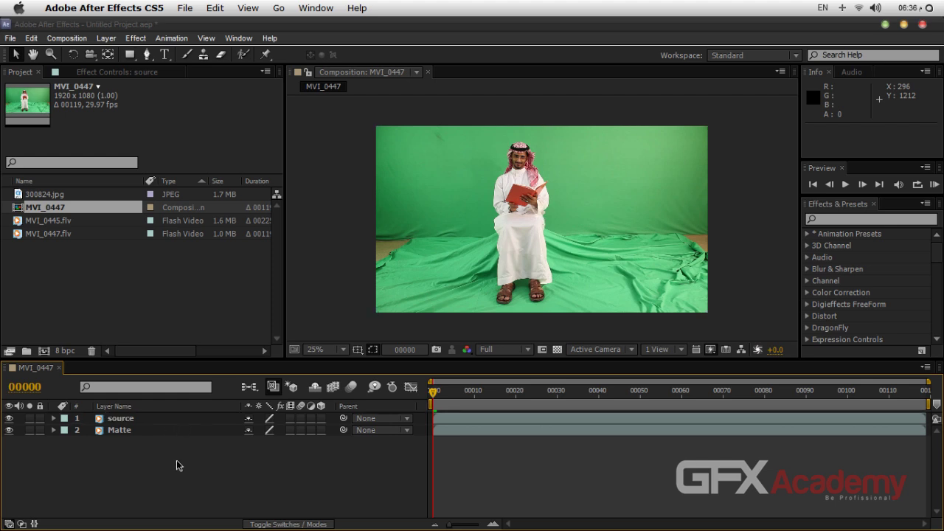
Preview the MVI_0447 composition at 50% magnification and return the playhead to frame 0.
key("period")
key("period")
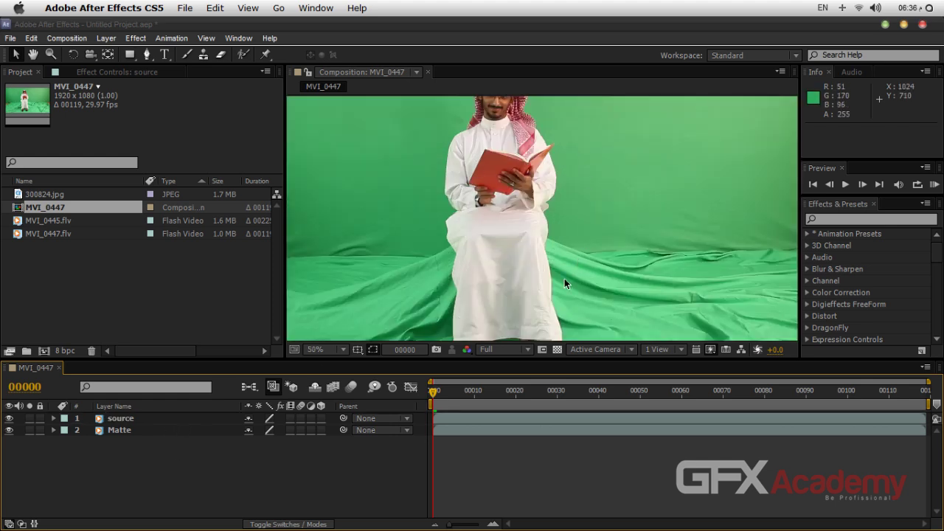
key("space")
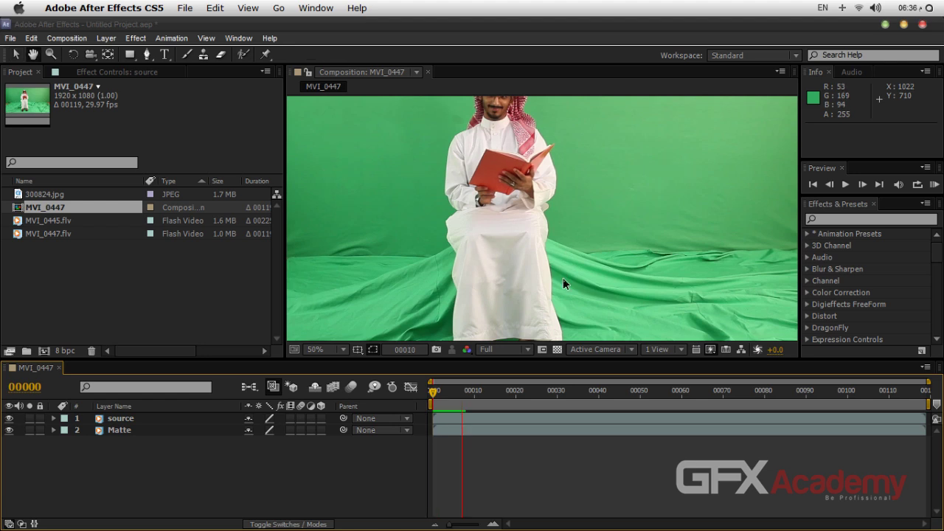
left_click_drag(453, 390, 407, 389)
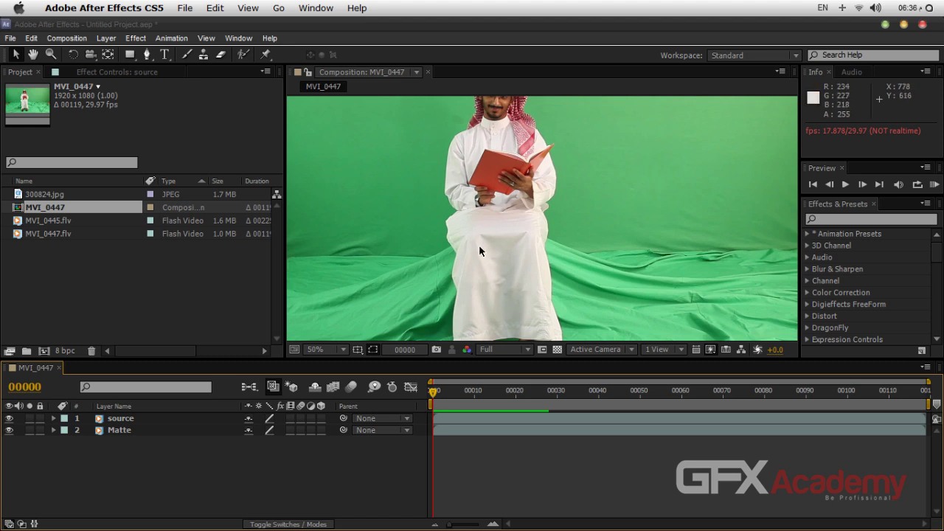
Hide the Matte layer and pre-compose the source layer as SourceComp, leaving all attributes in MVI_0447.
left_click(112, 432)
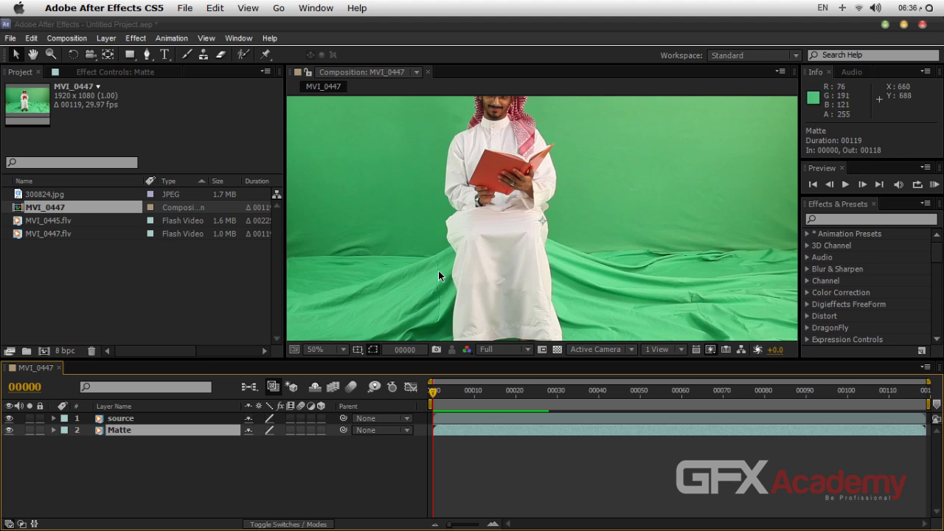
left_click(10, 430)
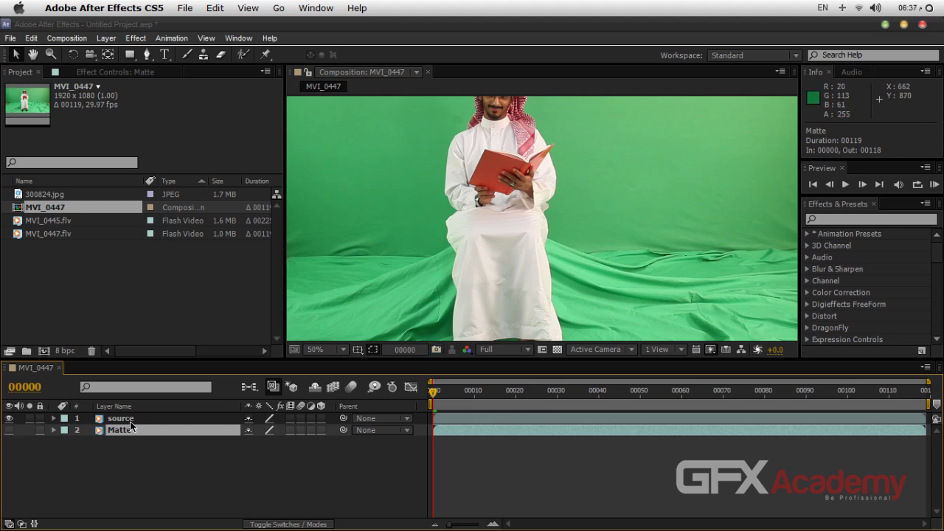
left_click(131, 422)
key("super+shift+c")
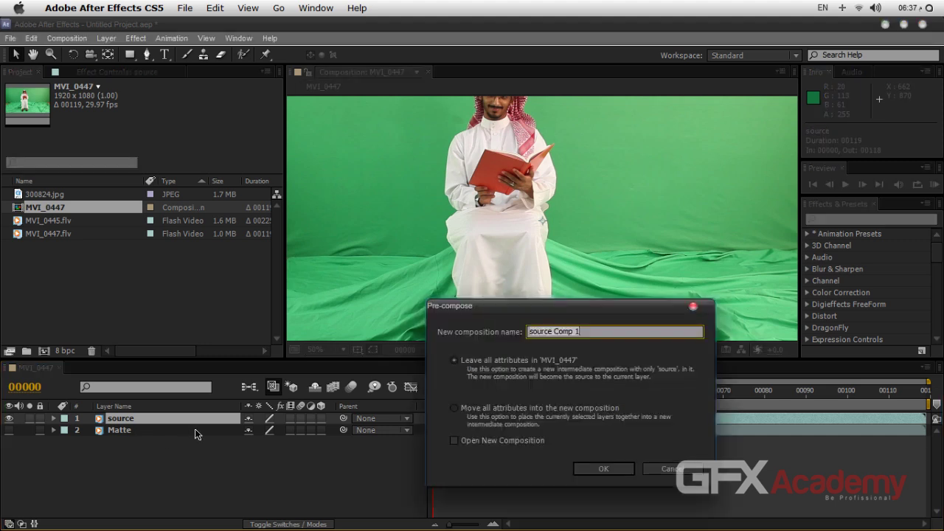
type("S")
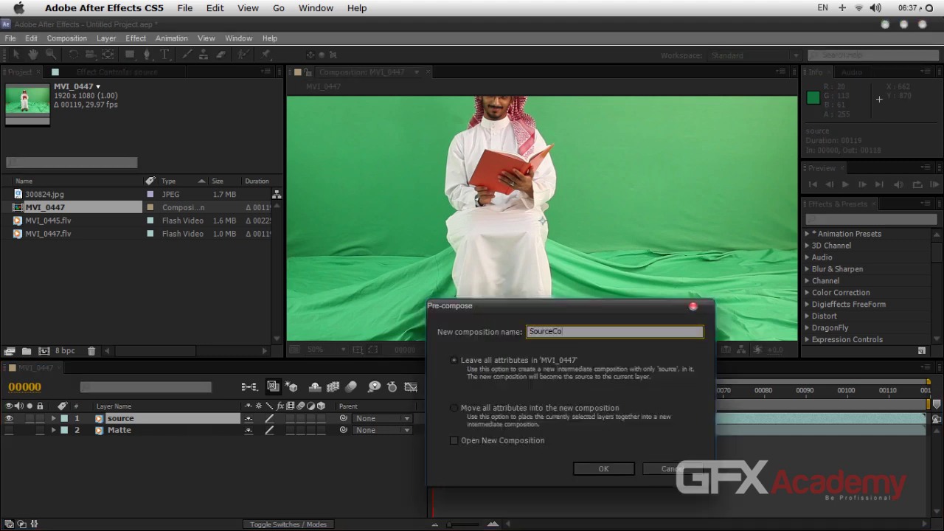
key("Return")
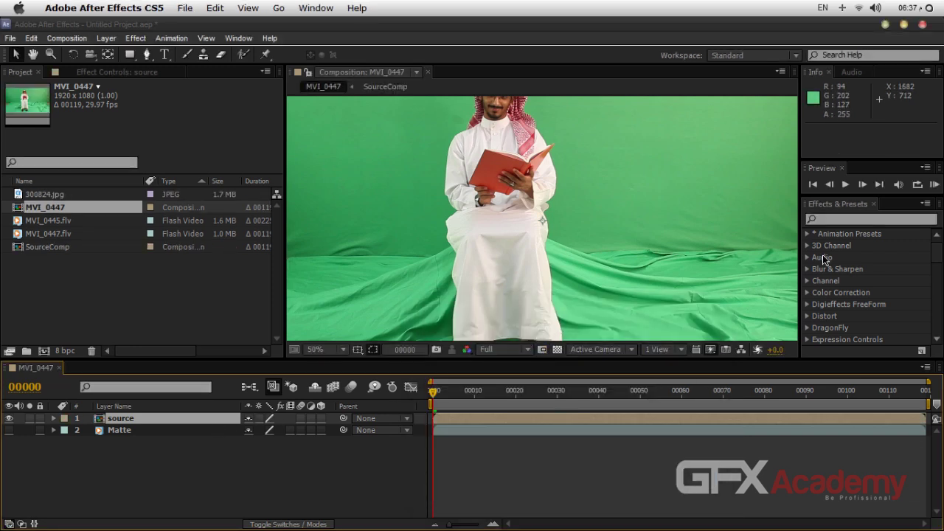
left_click(844, 220)
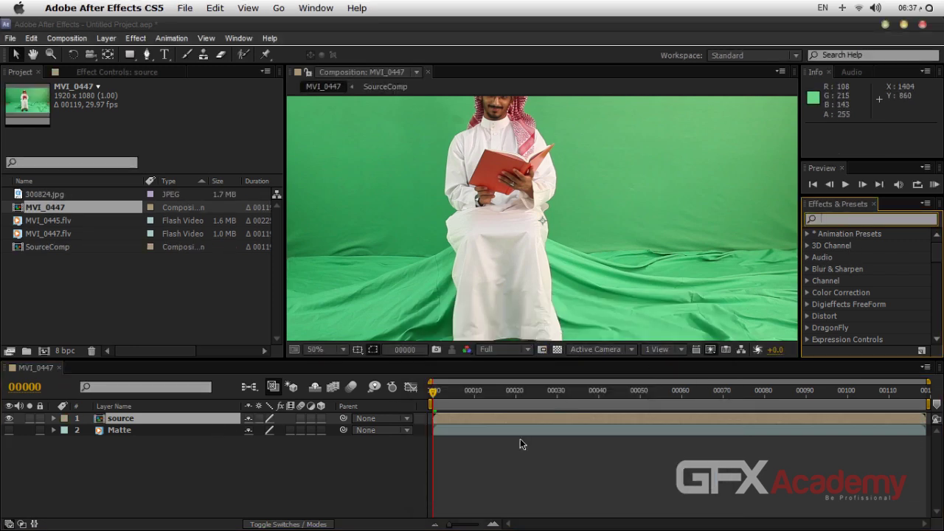
left_click(377, 477)
Draw a closed, loose Pen tool mask around the seated man on the source layer, from his feet around his head.
scroll(546, 199, "down", 2)
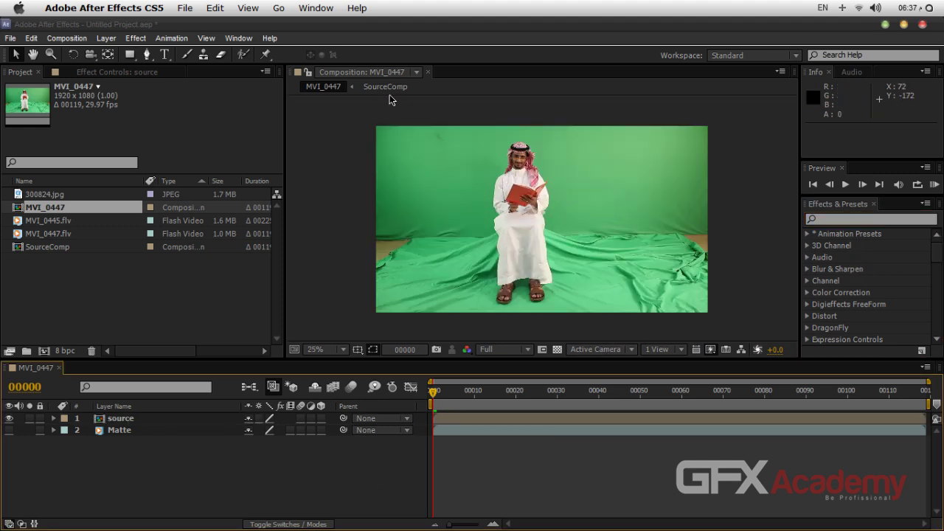
left_click(147, 55)
left_click(171, 420)
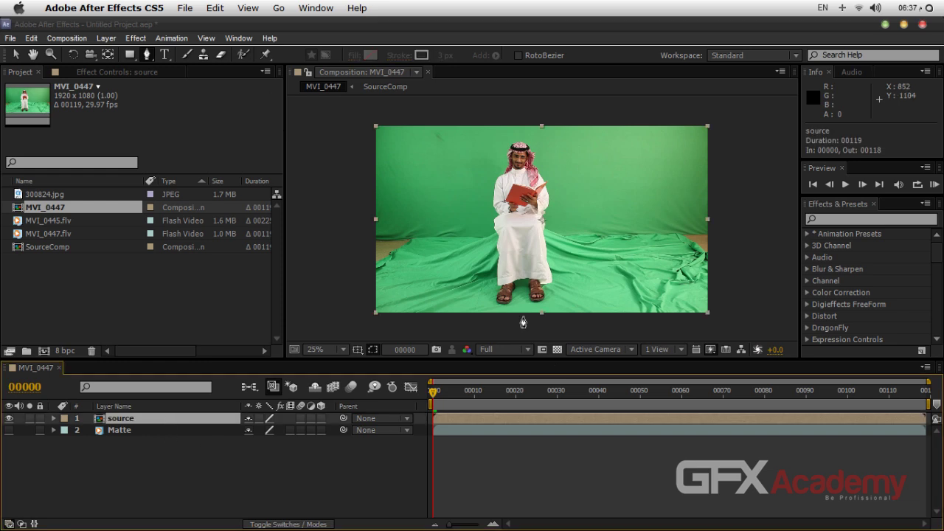
left_click(552, 301)
left_click(564, 272)
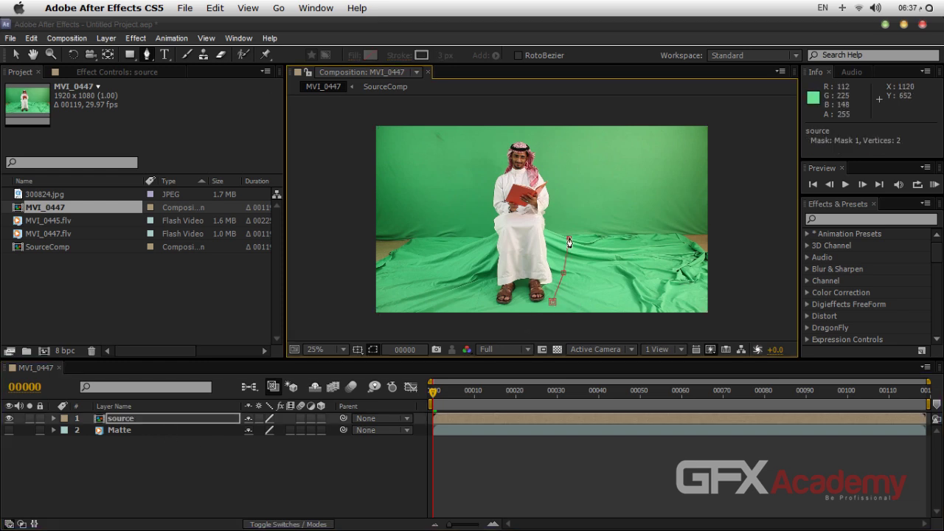
left_click(568, 237)
left_click(570, 189)
left_click(561, 152)
left_click(545, 134)
left_click(501, 132)
left_click(480, 150)
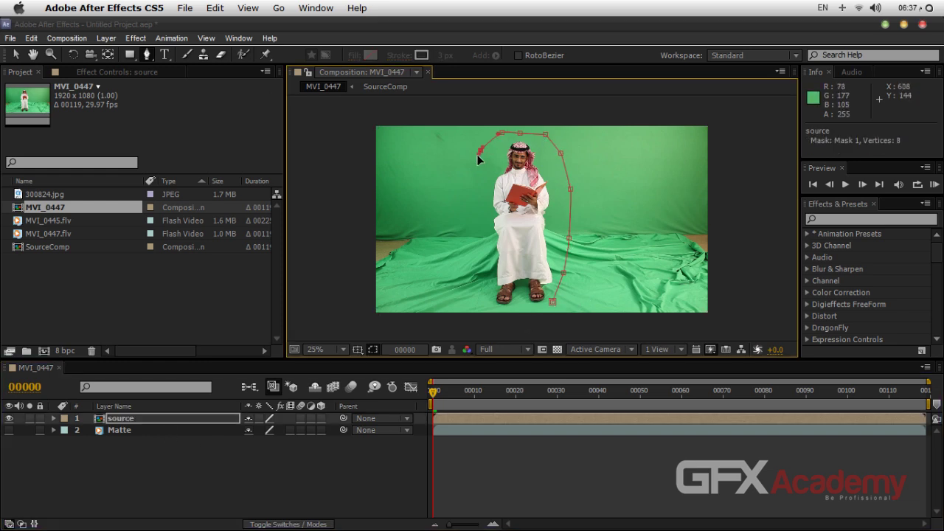
left_click(464, 186)
left_click(457, 222)
left_click(460, 259)
left_click(479, 302)
left_click(500, 307)
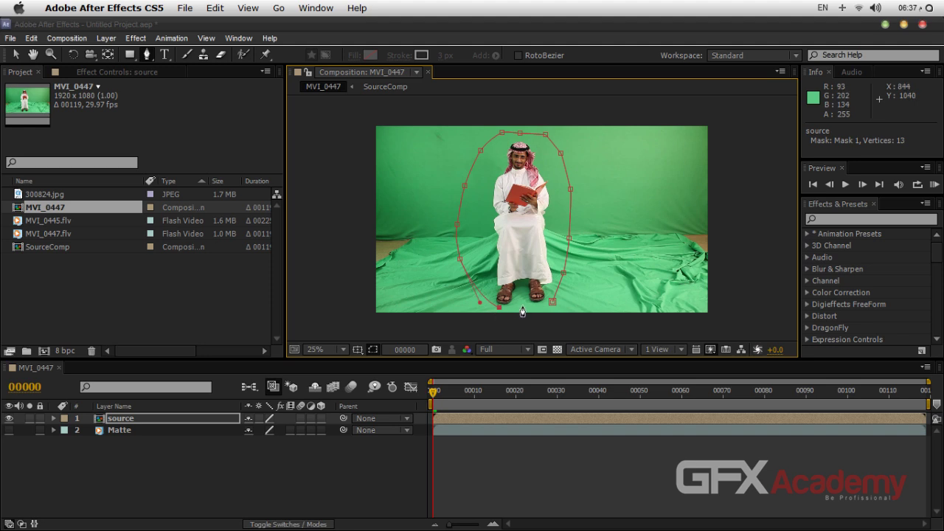
left_click(523, 312)
left_click(543, 311)
left_click(552, 302)
Lower the two mask vertices beneath the man's feet so the mask's bottom edge runs almost straight along the frame's lower edge.
scroll(539, 299, "up", 2)
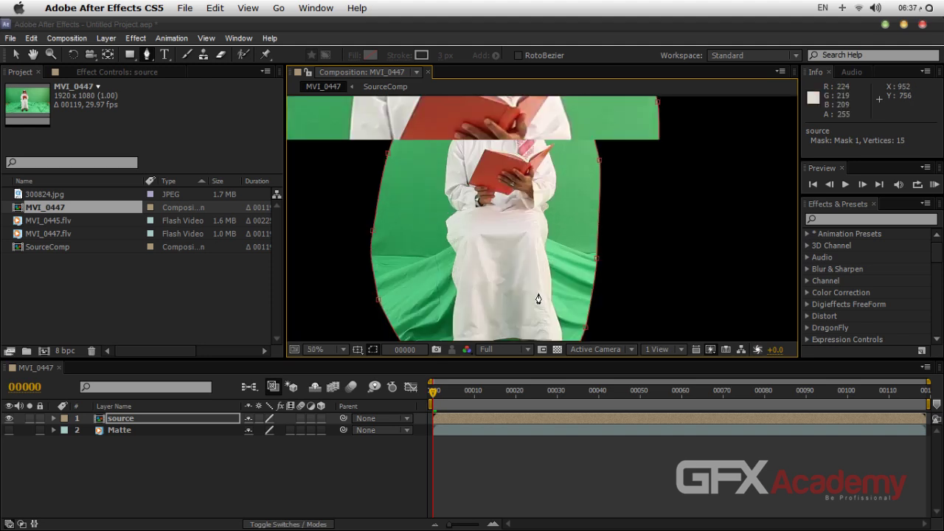
scroll(538, 298, "up", 2)
scroll(545, 141, "down", 5)
key("h")
scroll(517, 258, "down", 1)
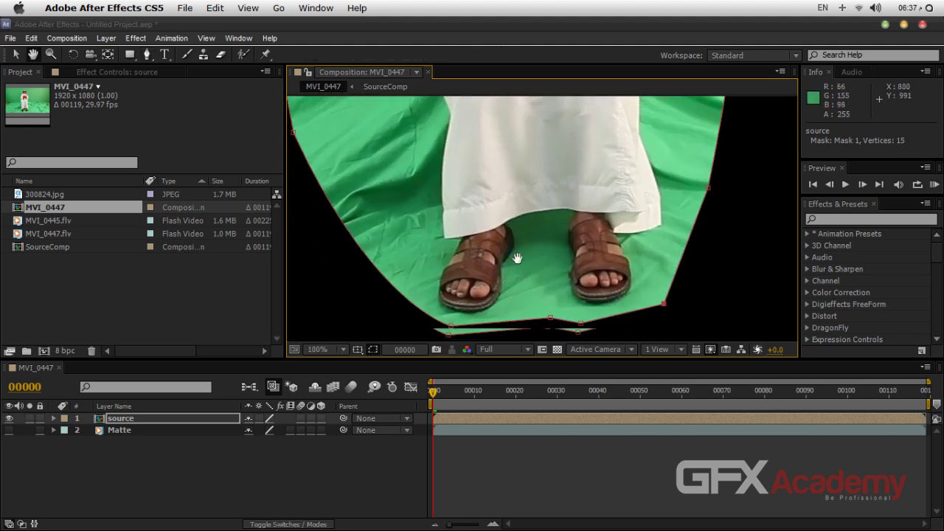
left_click_drag(517, 258, 539, 177)
key("g")
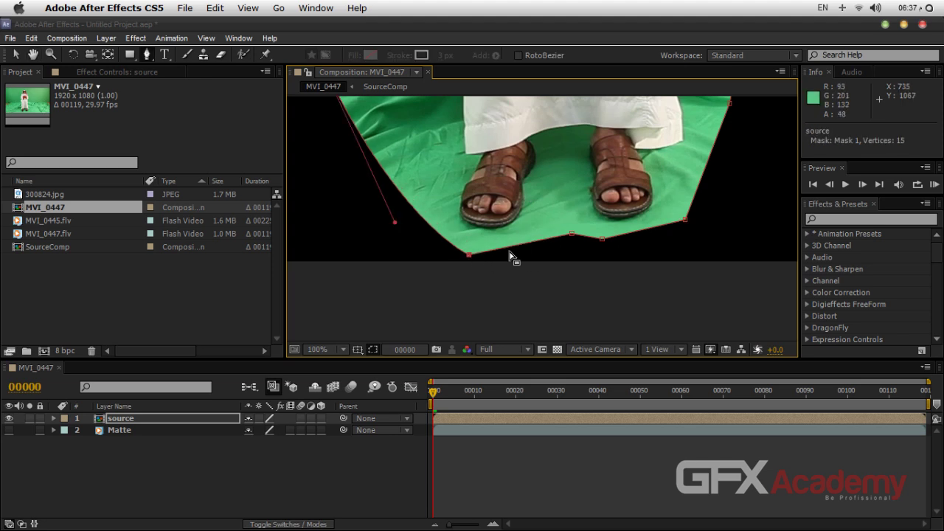
left_click_drag(572, 235, 572, 255)
left_click_drag(603, 238, 624, 257)
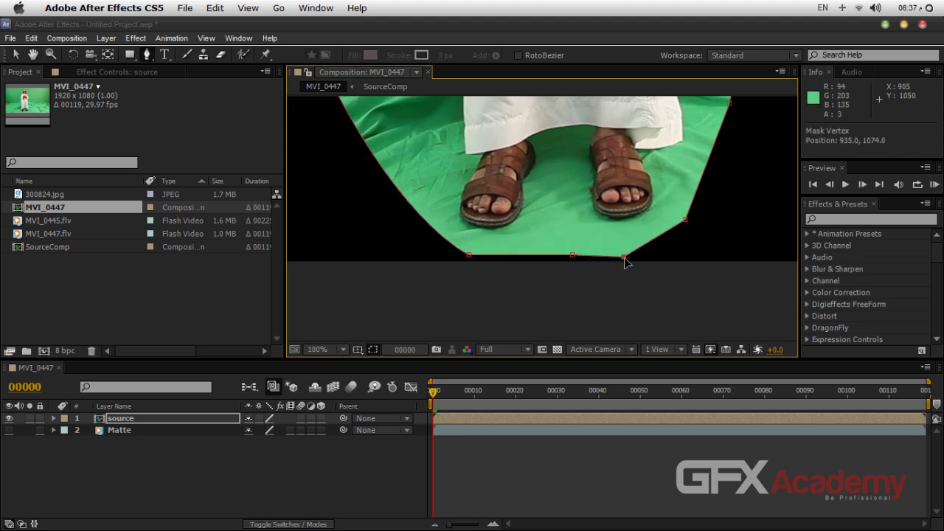
scroll(576, 226, "down", 4)
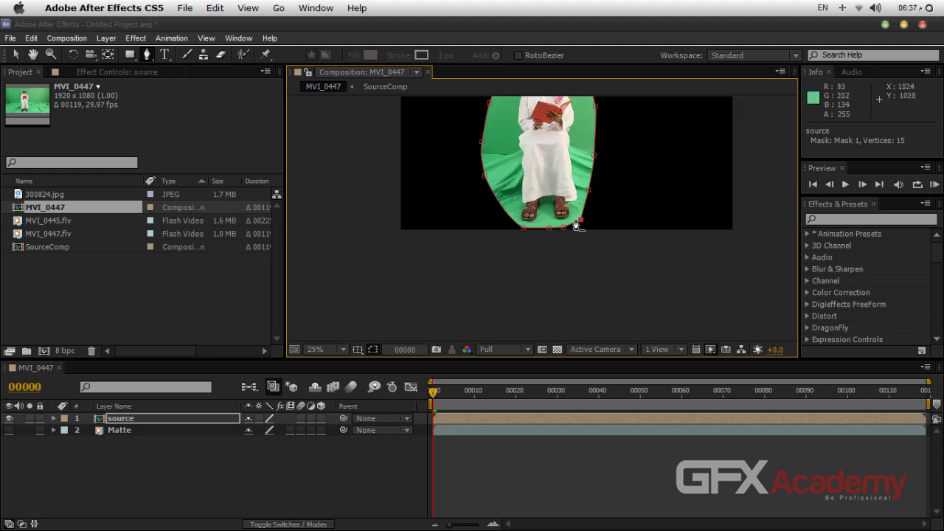
left_click_drag(576, 226, 535, 291)
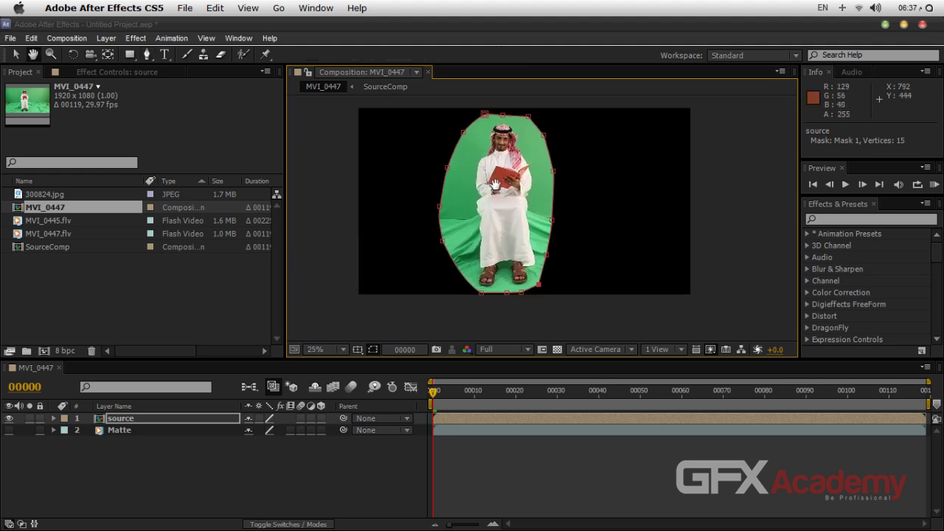
Find the Keylight (1.2) effect and apply it to the source layer.
left_click(177, 420)
left_click(881, 219)
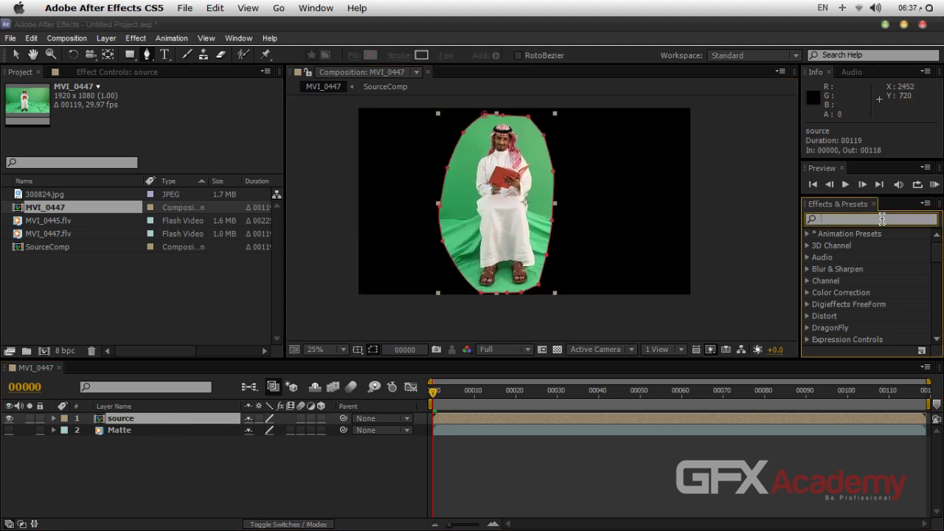
type("keyli")
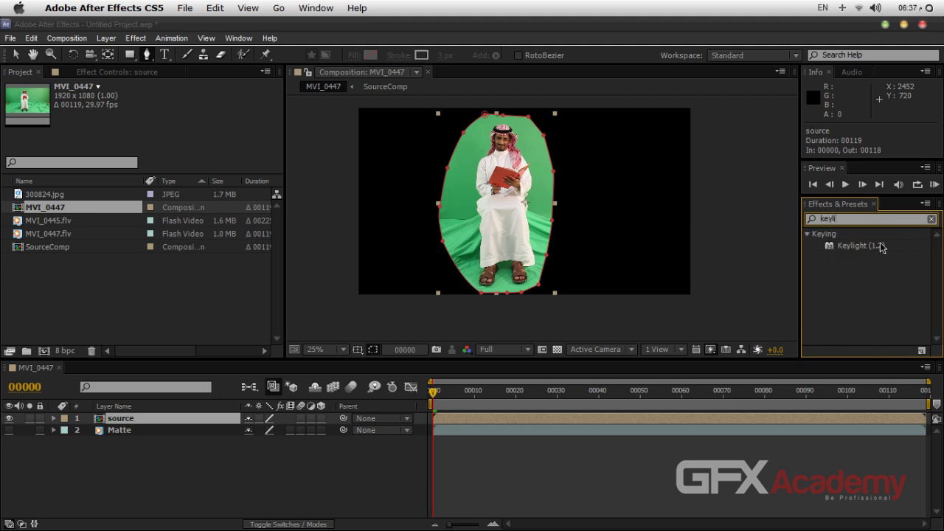
double_click(883, 246)
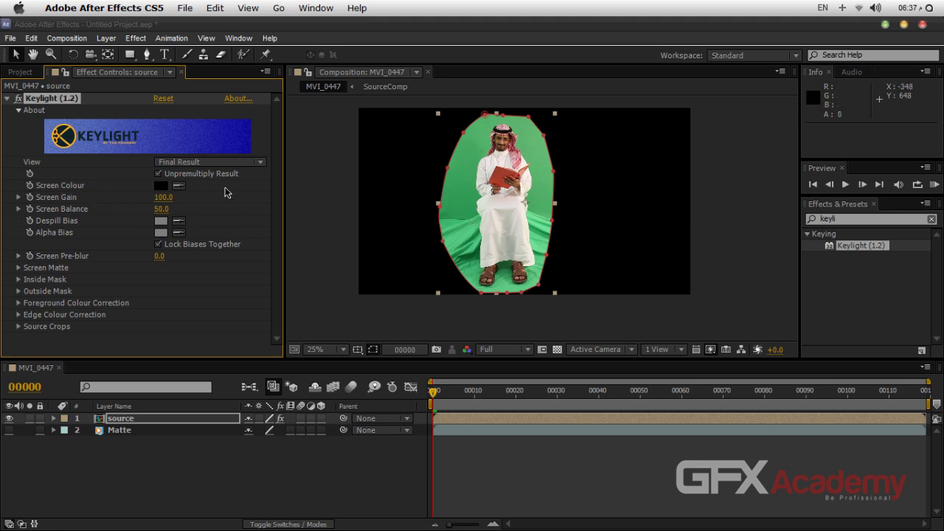
Sample the green backdrop just above the man's shoulder as Keylight's Screen Colour.
scroll(427, 190, "up", 5)
scroll(423, 166, "down", 2)
left_click_drag(346, 195, 451, 256)
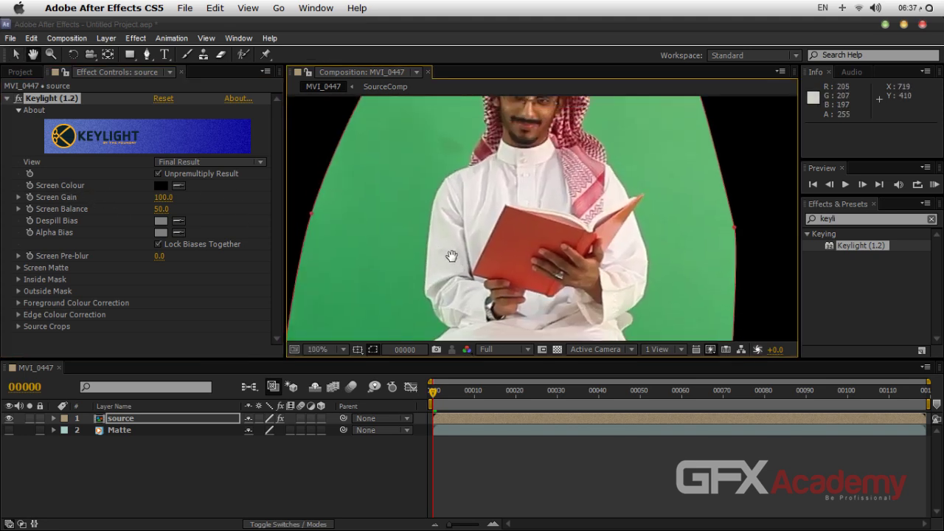
scroll(379, 143, "up", 4)
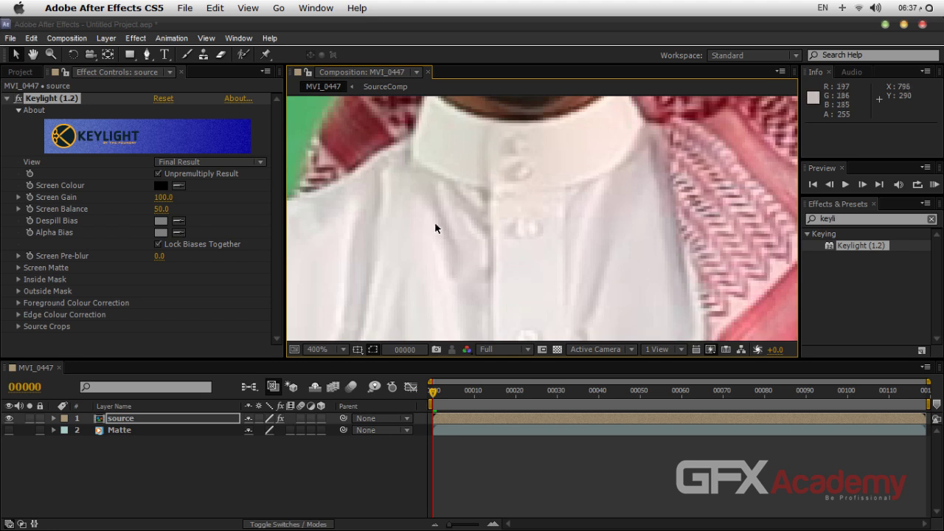
scroll(430, 216, "down", 4)
scroll(451, 222, "up", 2)
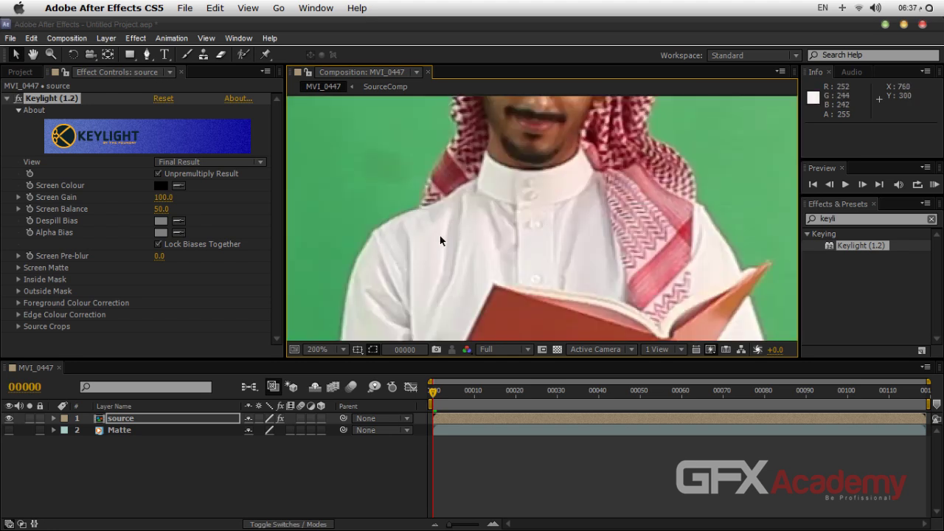
left_click(180, 186)
left_click(391, 211)
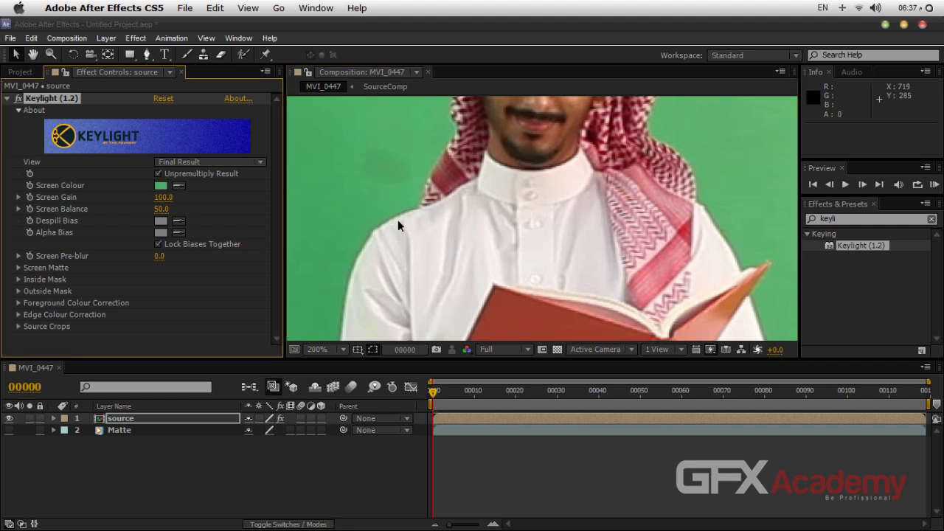
Check the keyed result and the Screen Matte, and set Keylight's view to Combined Matte.
scroll(587, 260, "down", 2)
scroll(596, 288, "up", 2)
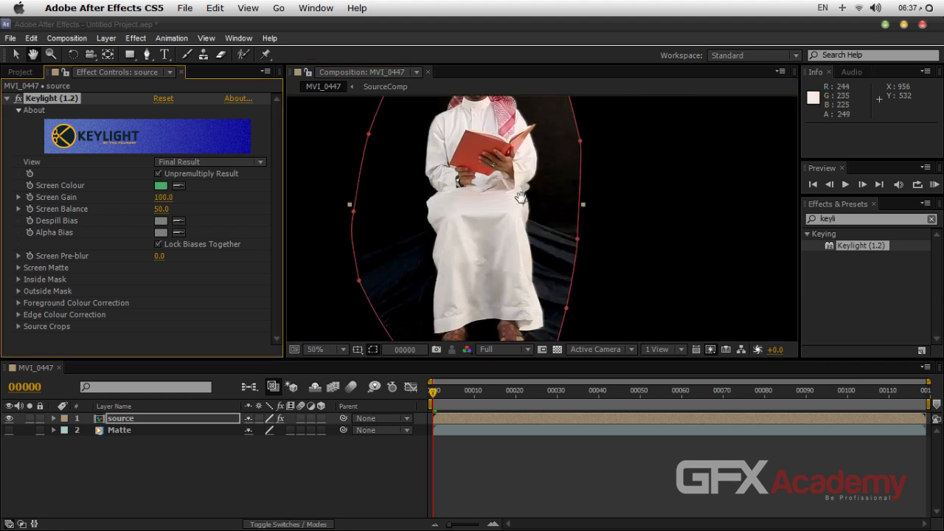
scroll(560, 273, "down", 2)
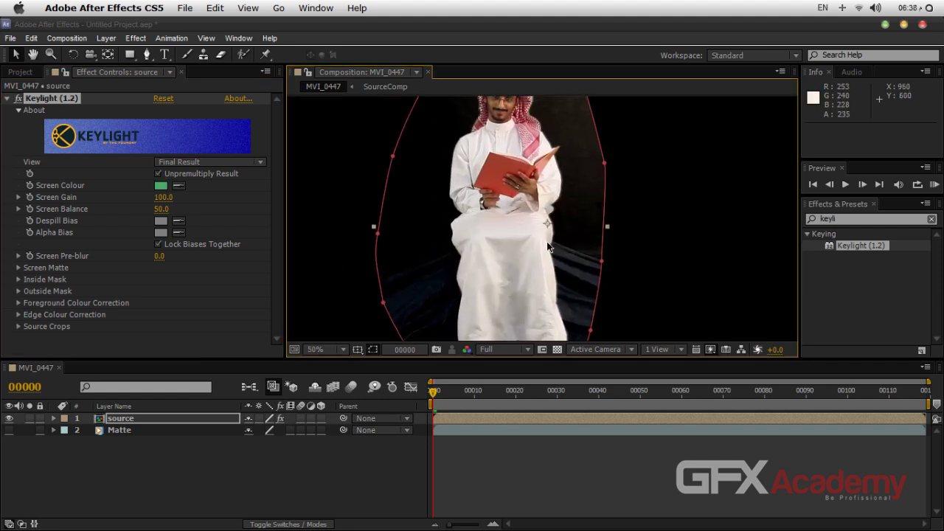
scroll(533, 247, "down", 1)
scroll(547, 240, "up", 1)
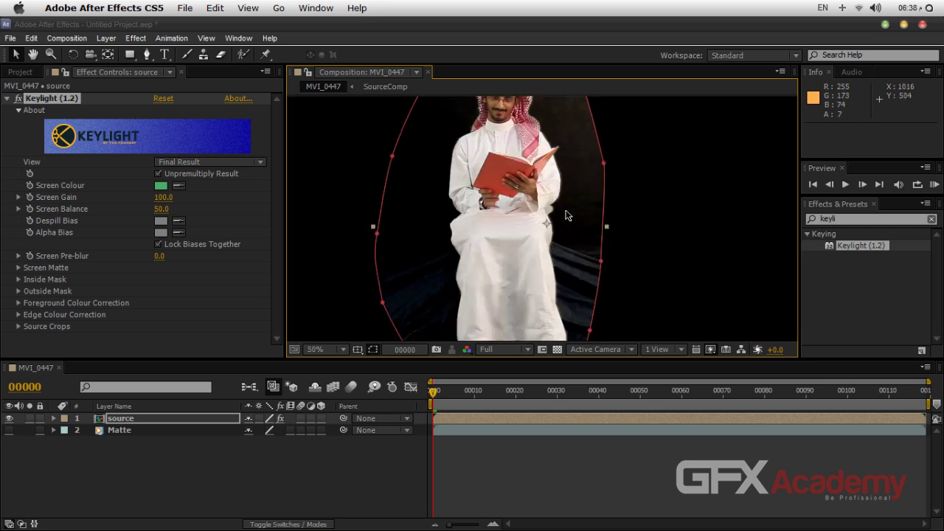
left_click(219, 163)
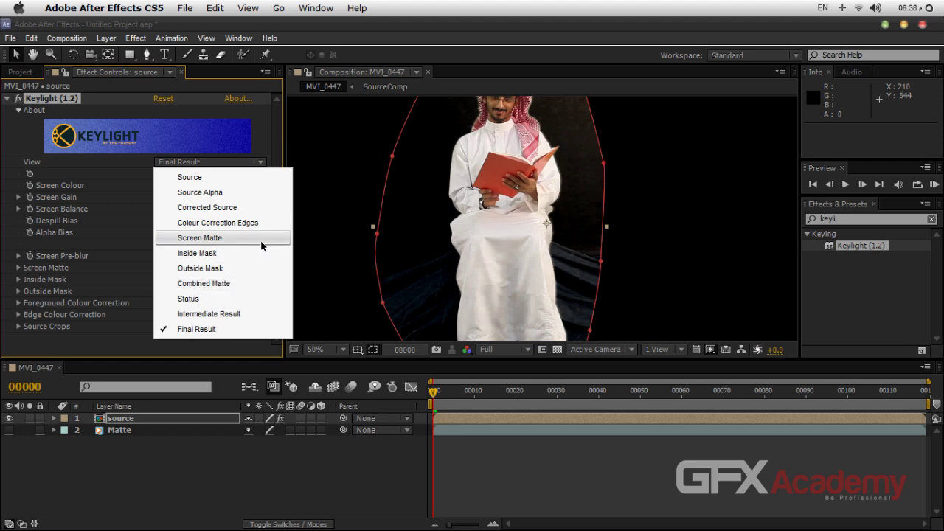
left_click(237, 237)
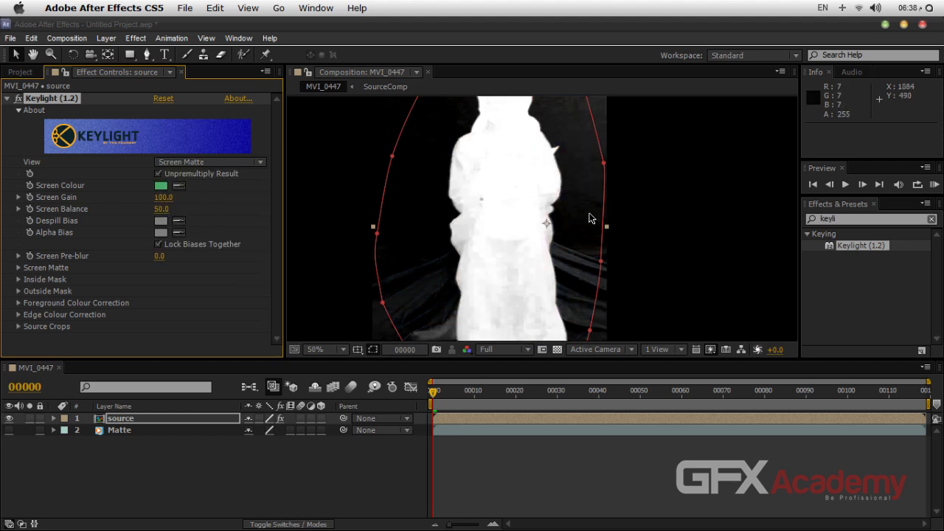
left_click(228, 163)
left_click(215, 283)
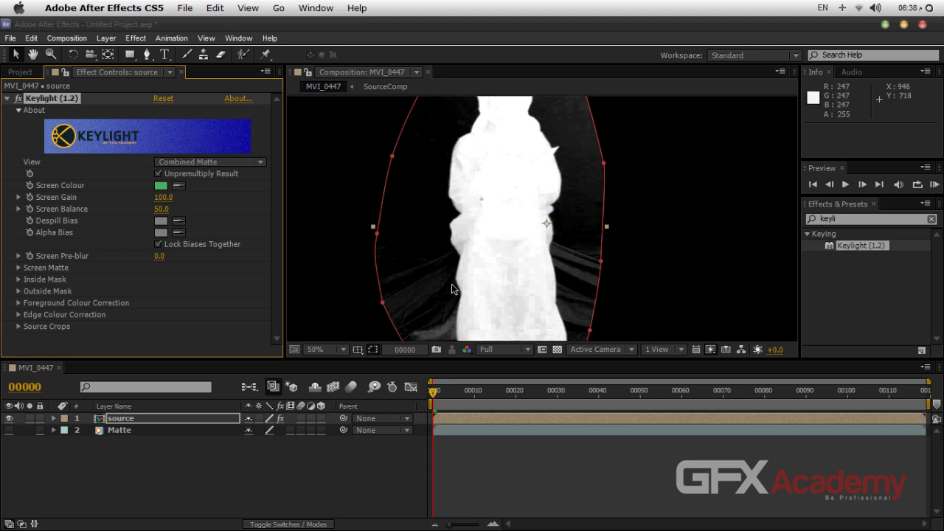
Set Keylight's Screen Gain to 116 and the Screen Matte's Clip Black to 18.
left_click_drag(162, 199, 166, 197)
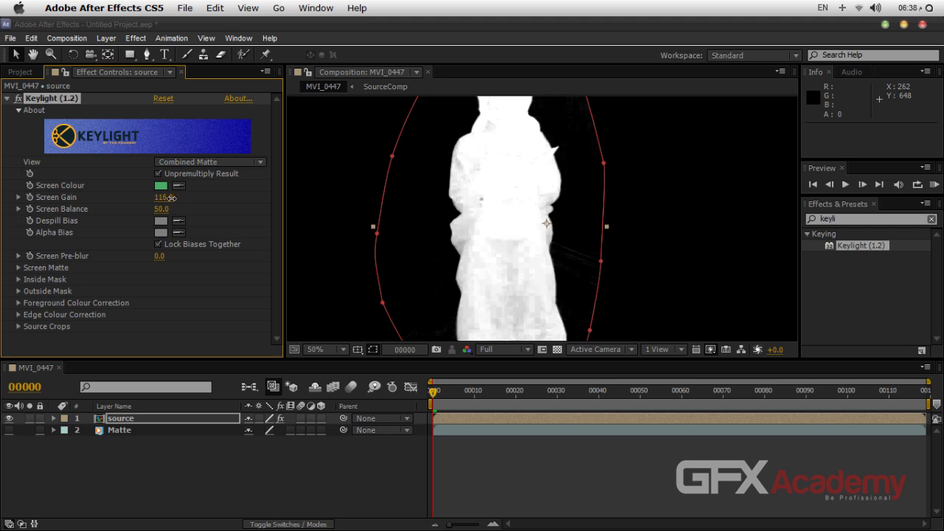
left_click_drag(517, 211, 463, 142)
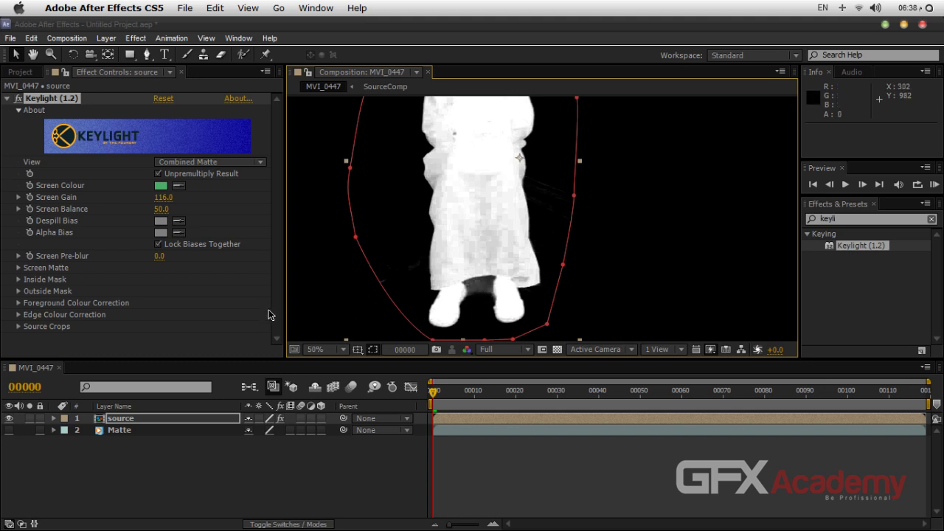
left_click(15, 272)
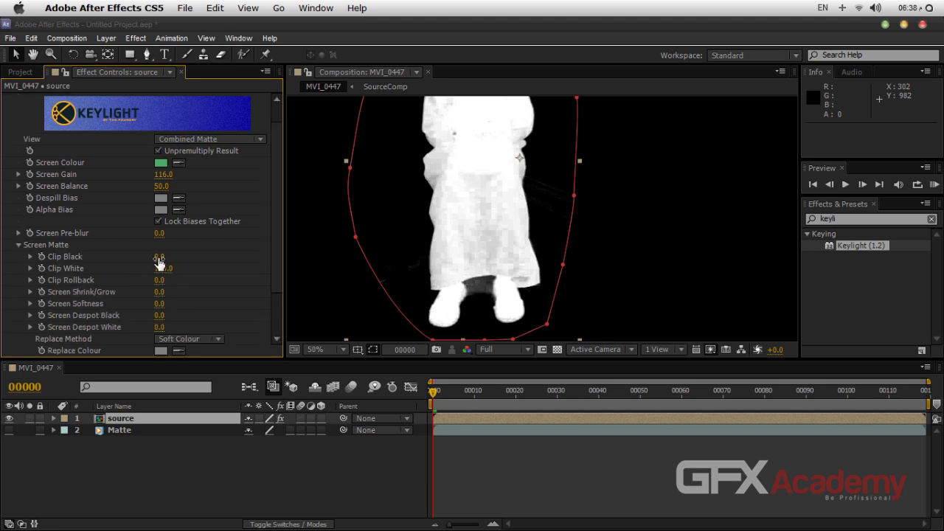
key("Return")
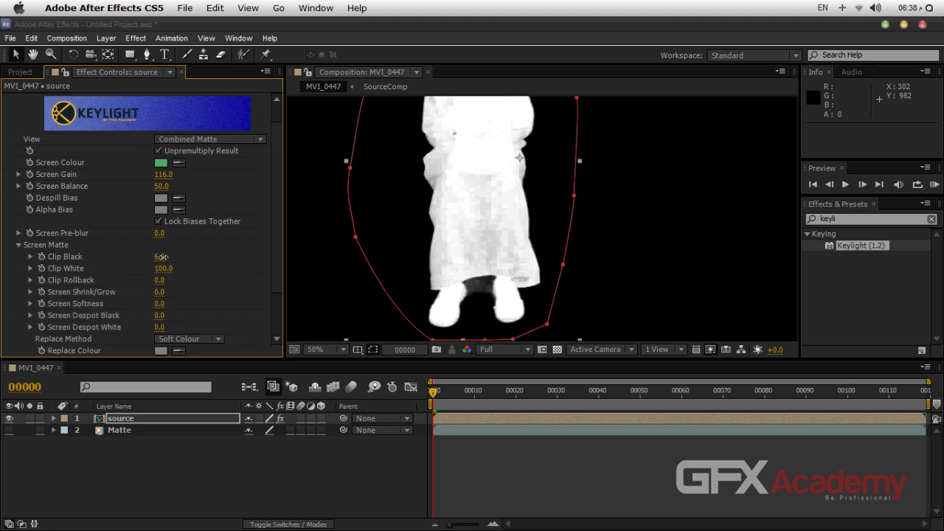
left_click_drag(163, 256, 169, 257)
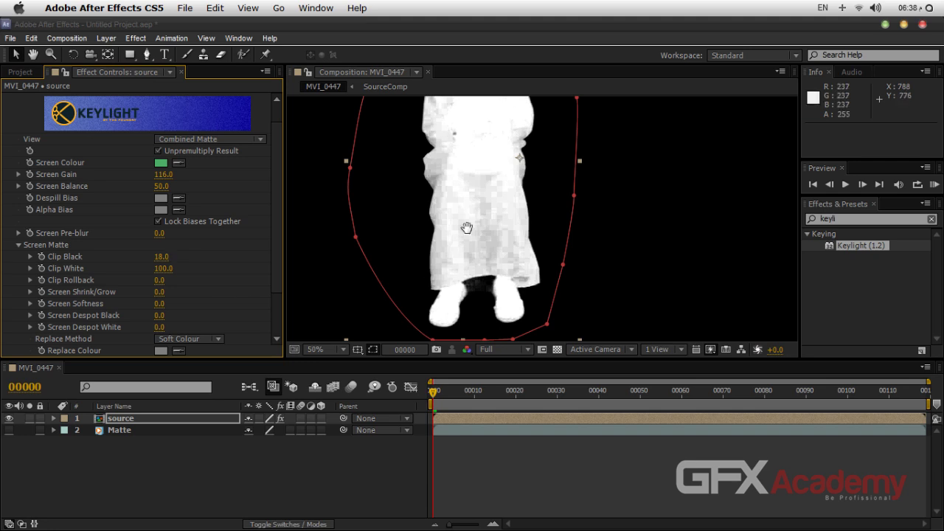
Check the grey areas across the man's matte and set the Screen Matte's Clip White to 56.
scroll(471, 228, "up", 5)
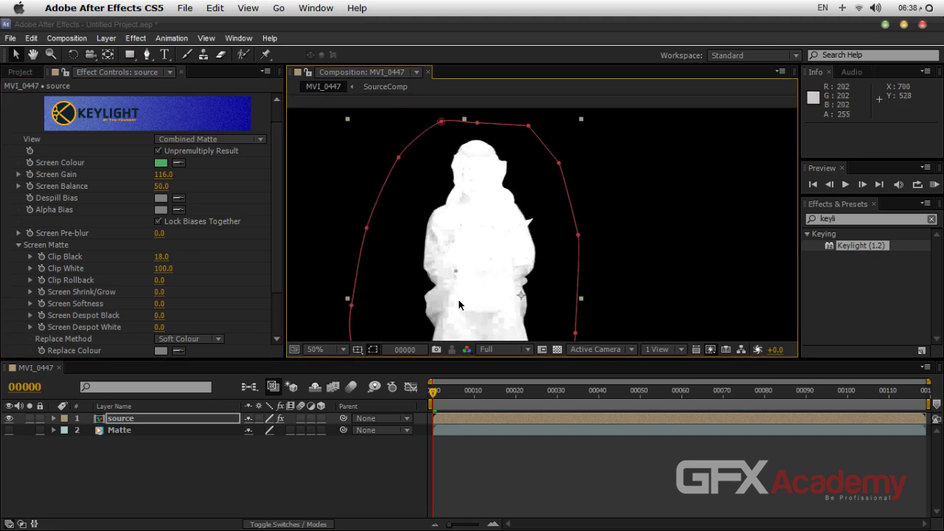
key("h")
left_click_drag(458, 298, 458, 247)
key("v")
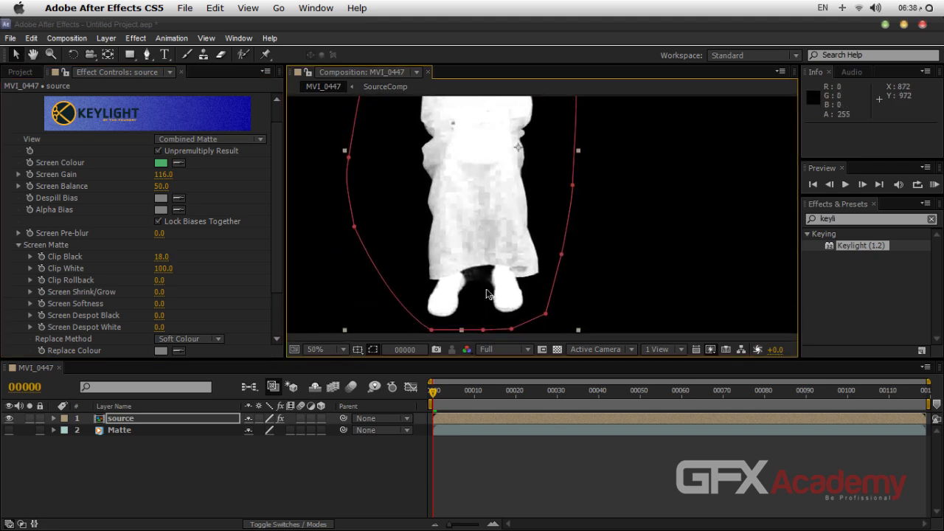
key("h")
scroll(480, 268, "up", 5)
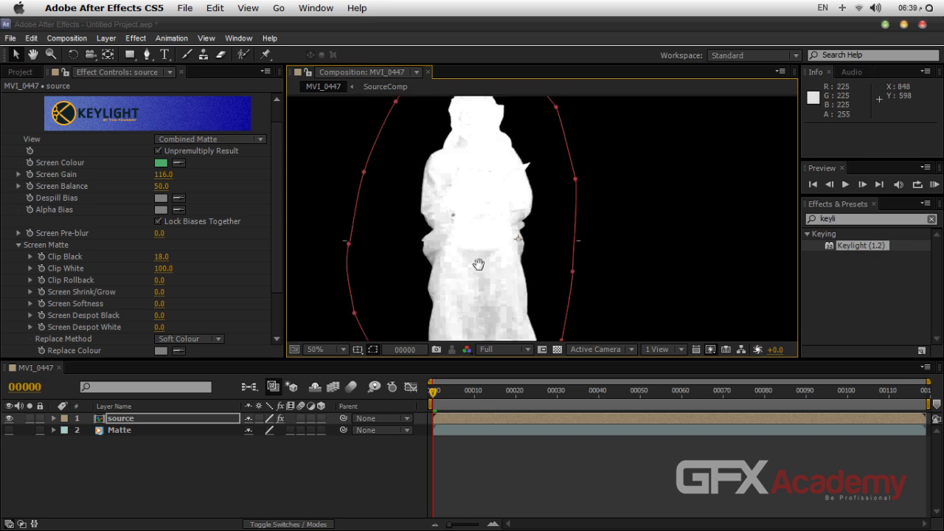
scroll(478, 252, "down", 5)
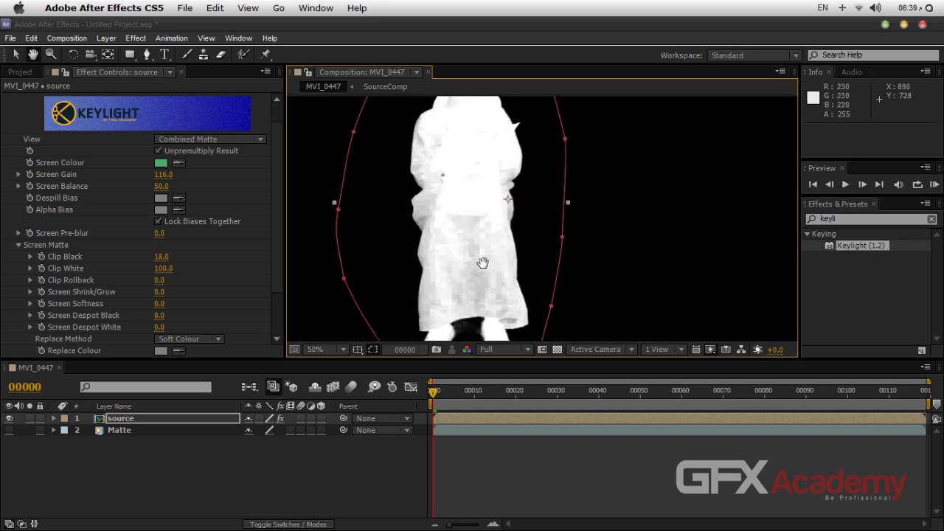
scroll(469, 272, "down", 2)
key("v")
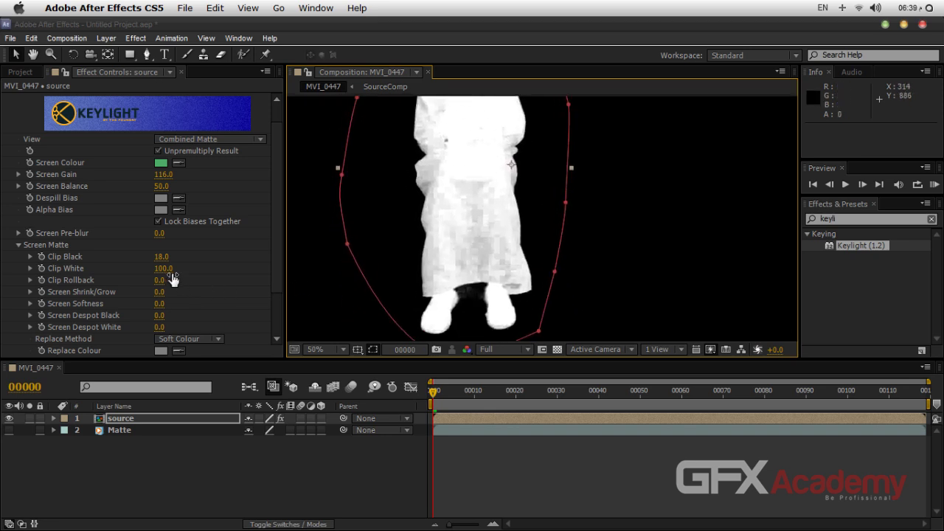
left_click_drag(166, 272, 143, 273)
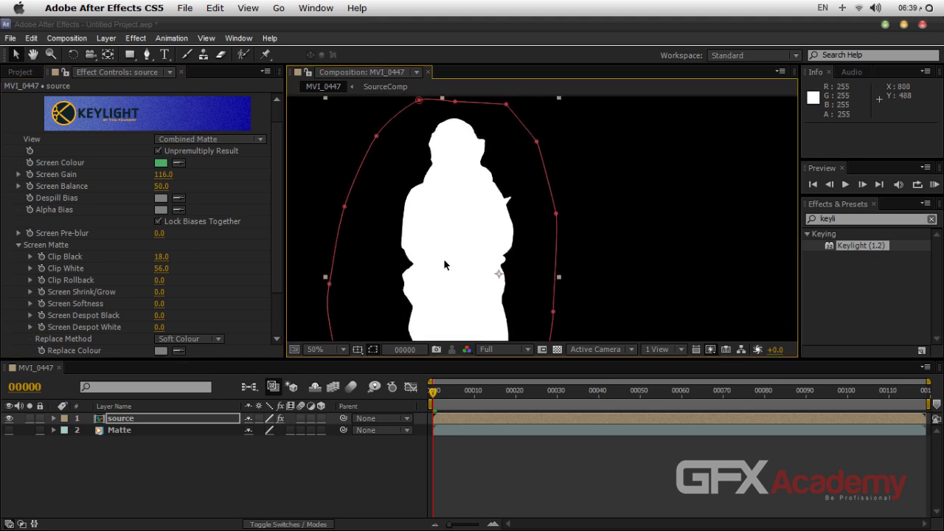
Examine the combined matte from the man's head down to the gap between his feet.
left_click_drag(444, 264, 480, 257)
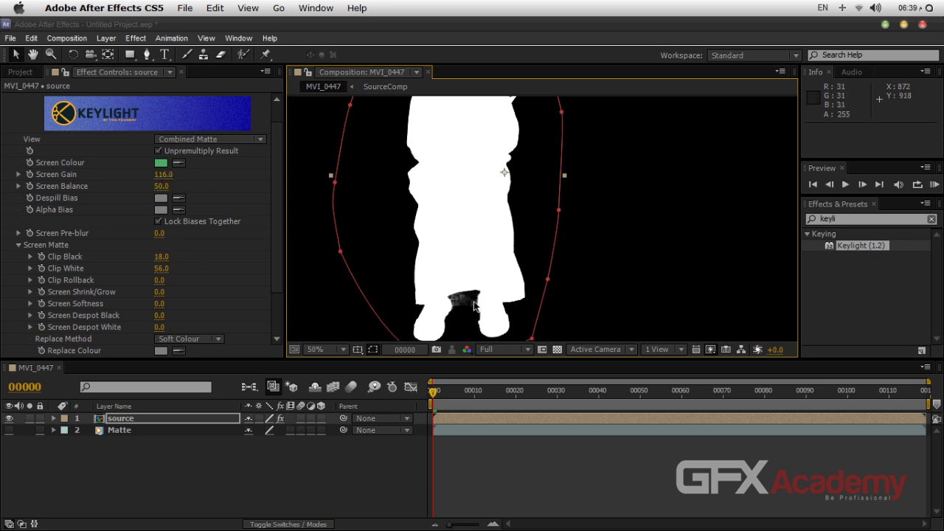
left_click_drag(473, 151, 471, 252)
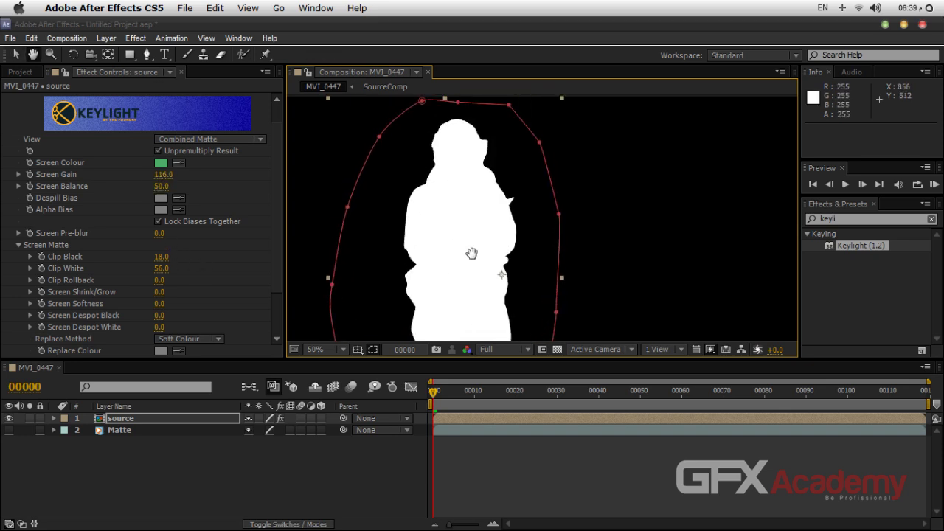
key("v")
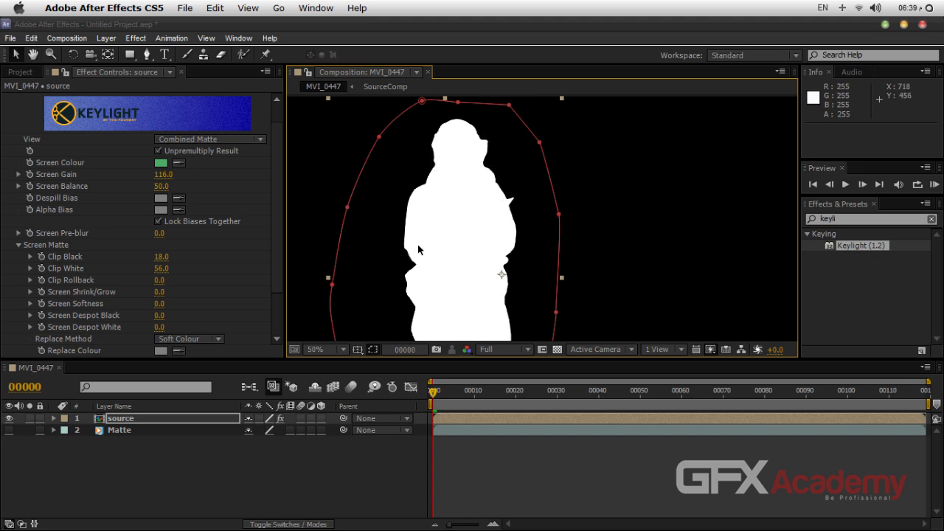
scroll(485, 285, "down", 5)
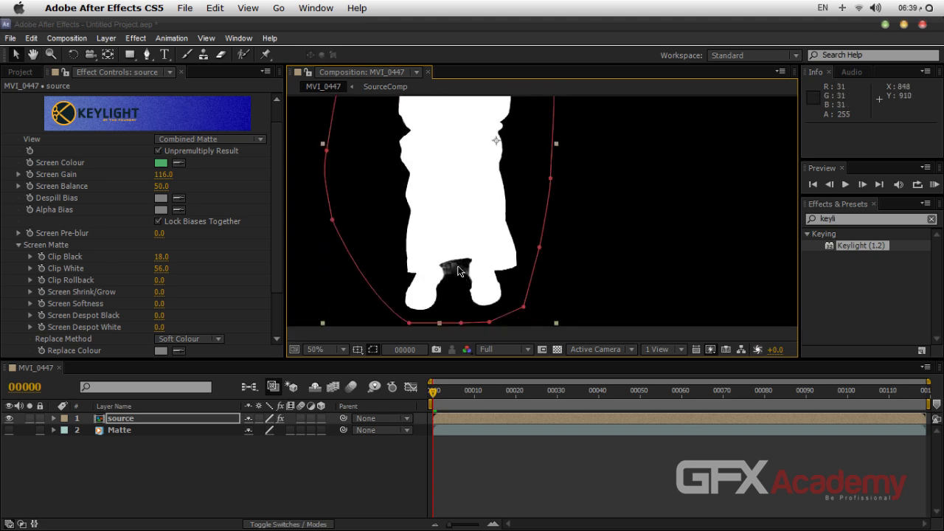
scroll(456, 270, "up", 4)
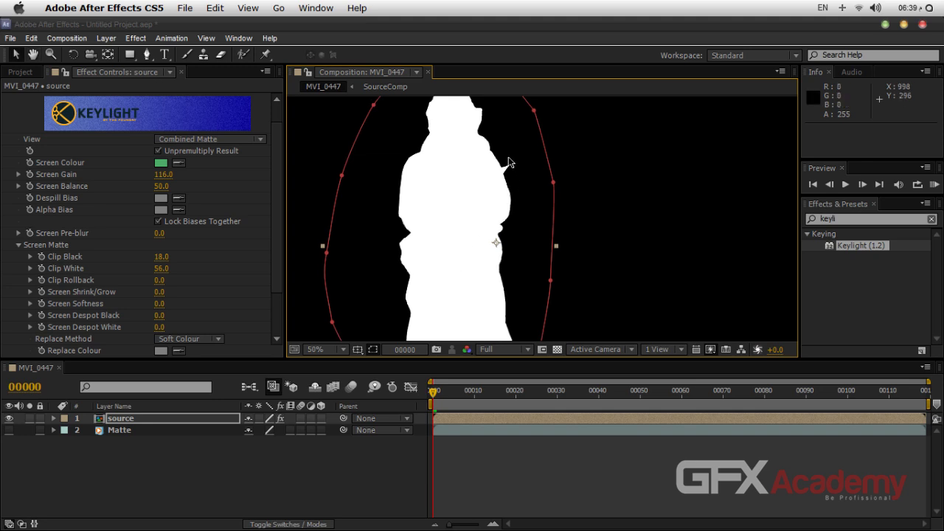
Set Keylight's view to Final Result and check the keyed robe and the area around the feet.
scroll(493, 270, "down", 2)
scroll(492, 271, "up", 2)
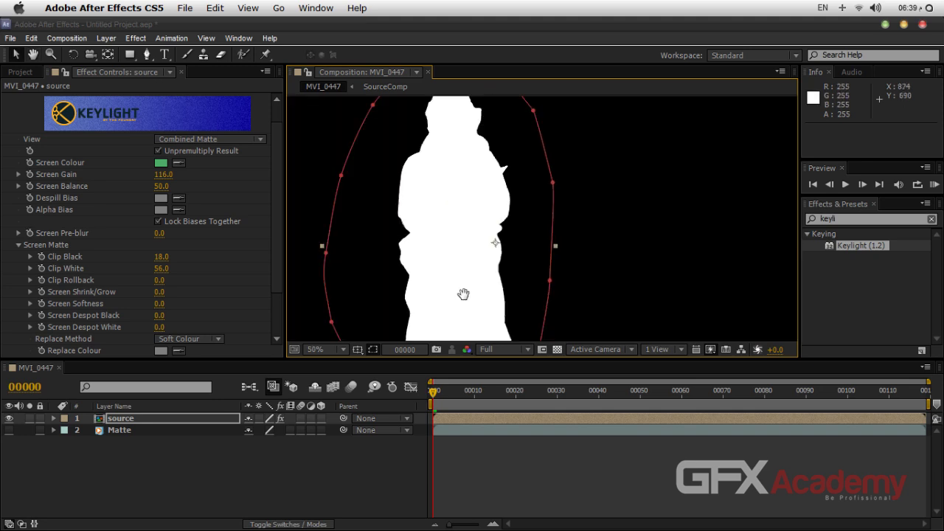
left_click_drag(463, 294, 448, 217)
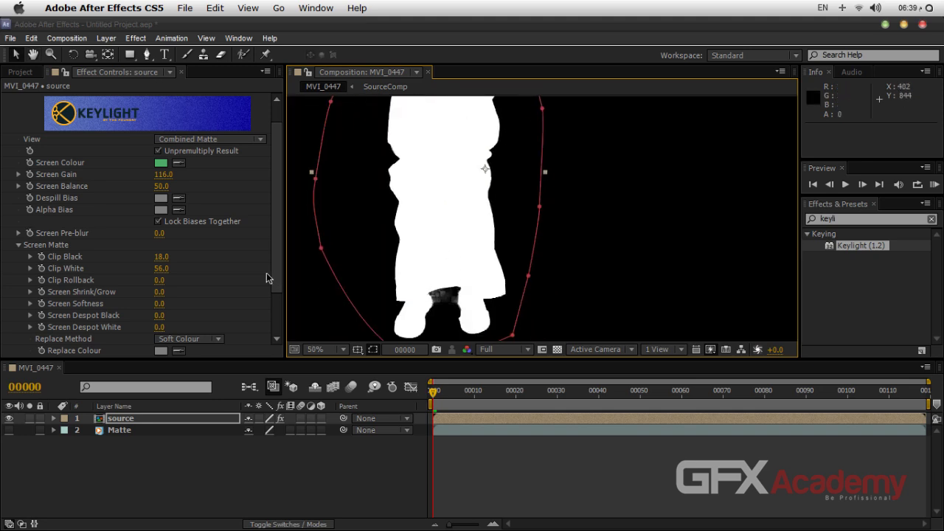
left_click(194, 140)
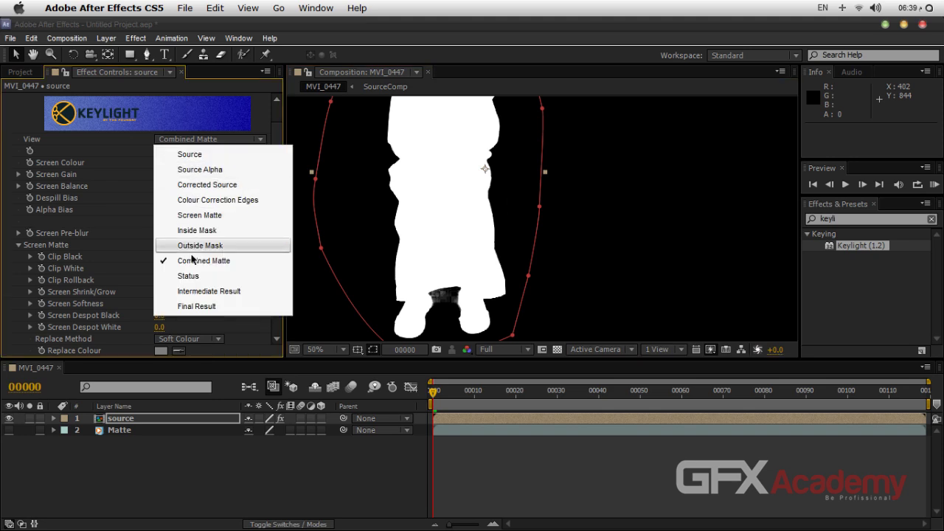
left_click(198, 306)
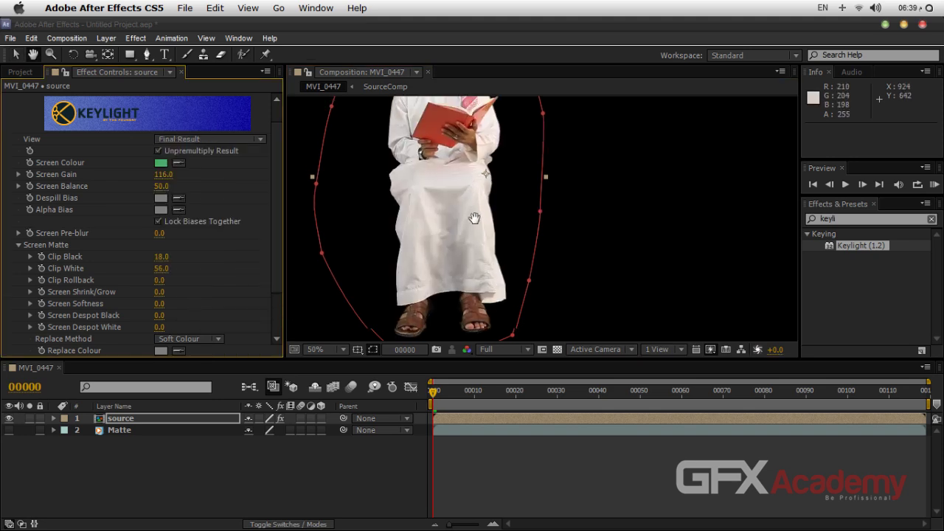
left_click_drag(474, 219, 464, 235)
Set Keylight's view to Intermediate Result and examine the man's edges at close range from the headscarf down to the sandals.
left_click(211, 139)
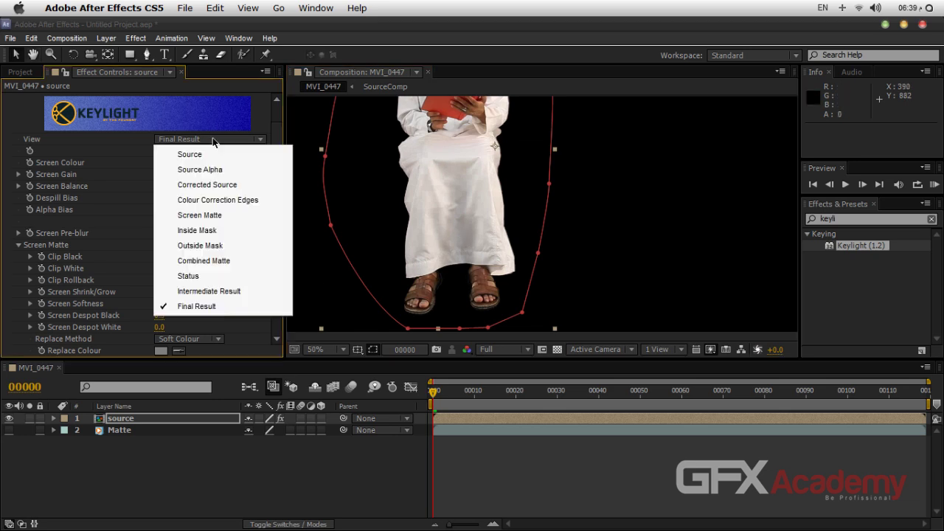
left_click(241, 292)
left_click_drag(475, 164, 479, 269)
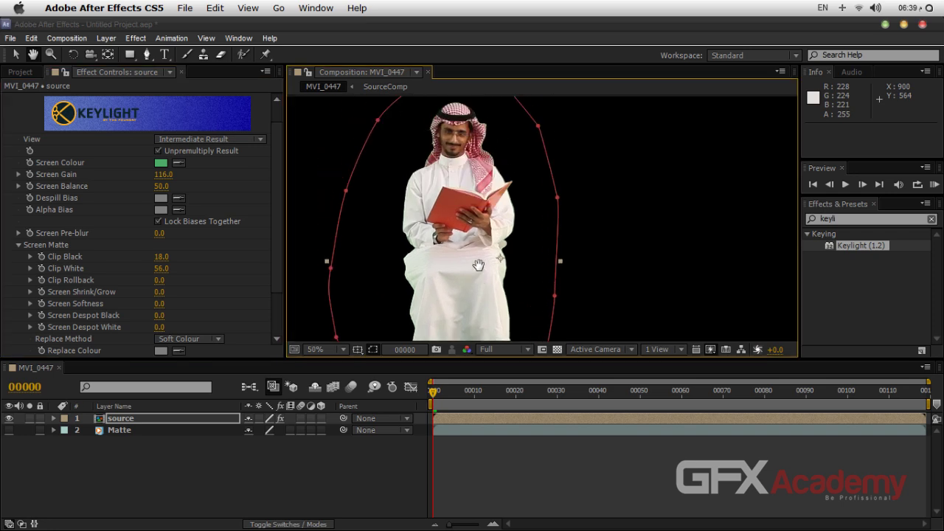
key("period")
left_click_drag(408, 295, 476, 262)
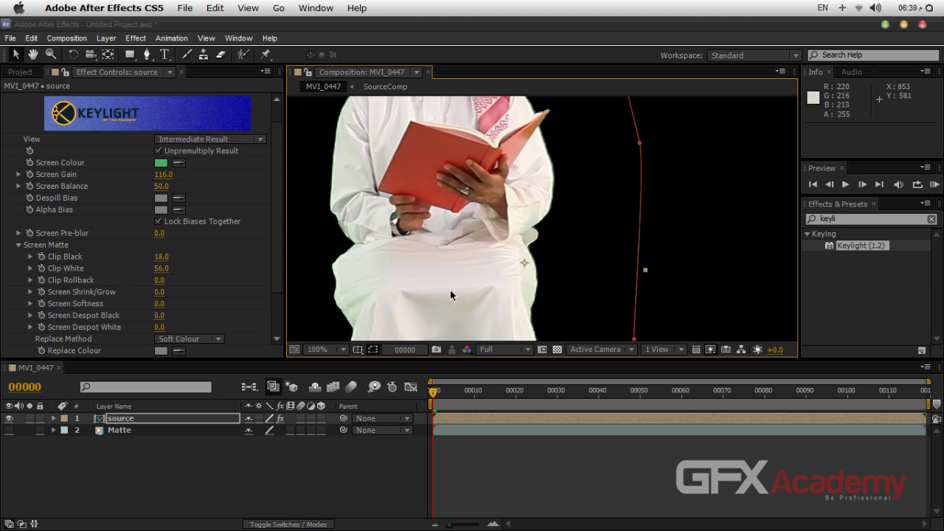
left_click_drag(405, 259, 535, 216)
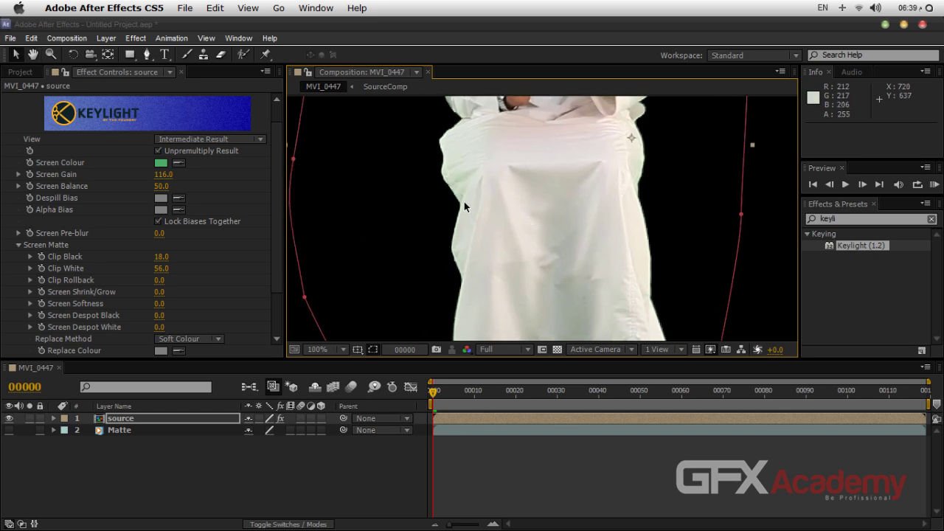
left_click_drag(575, 264, 480, 255)
left_click_drag(429, 146, 475, 252)
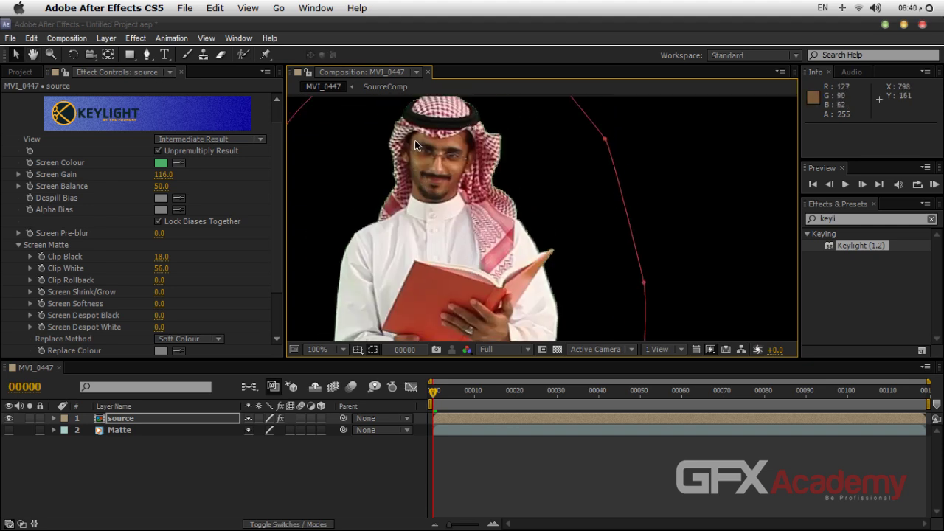
left_click_drag(421, 189, 496, 232)
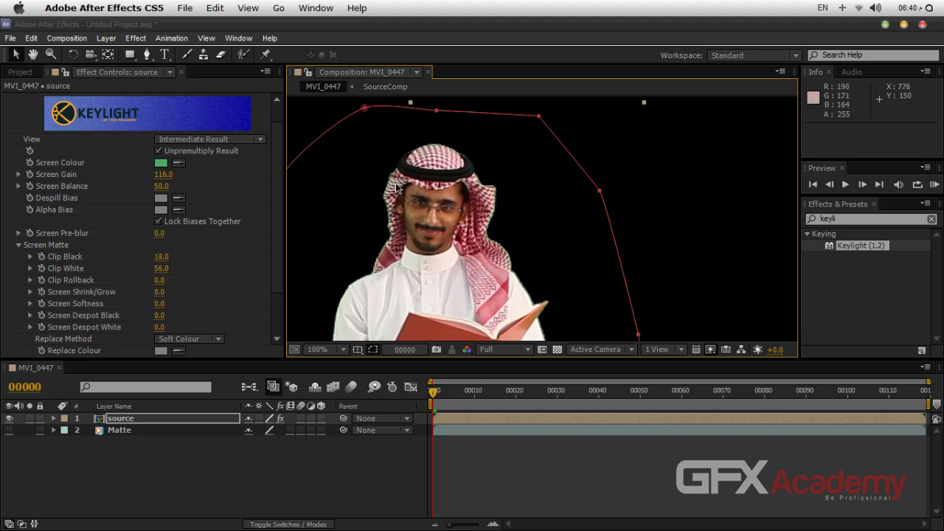
scroll(470, 195, "down", 15)
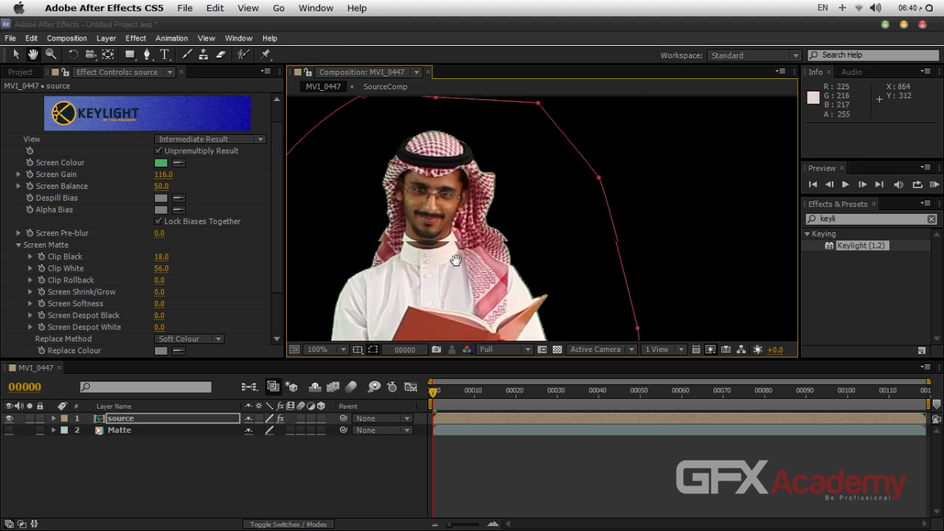
key("v")
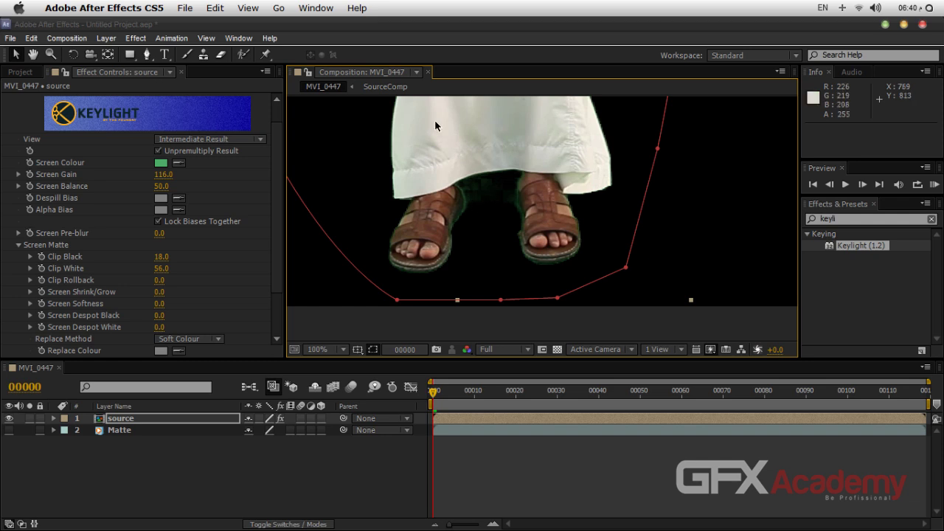
Open a second composition viewer beside the existing one and resize the panels so both show the feet.
left_click(419, 72)
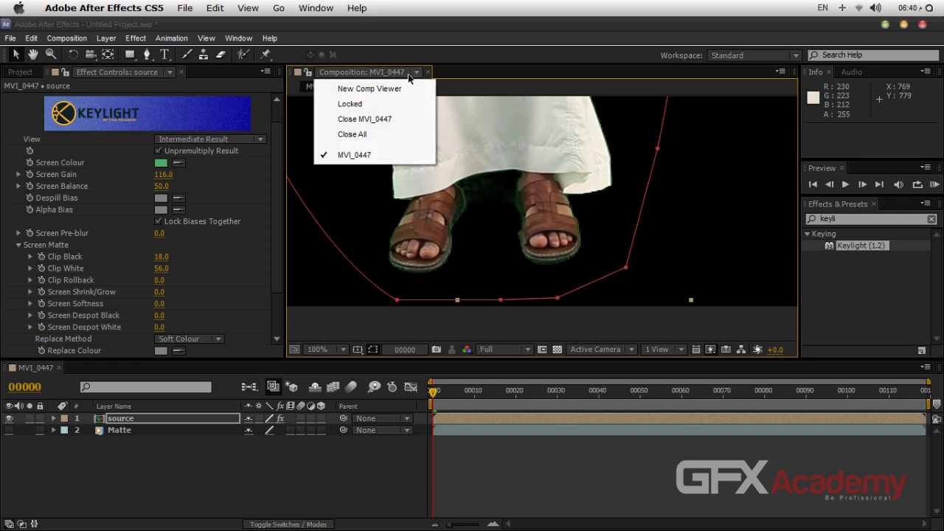
left_click(364, 89)
left_click_drag(436, 77, 762, 250)
left_click_drag(251, 250, 206, 248)
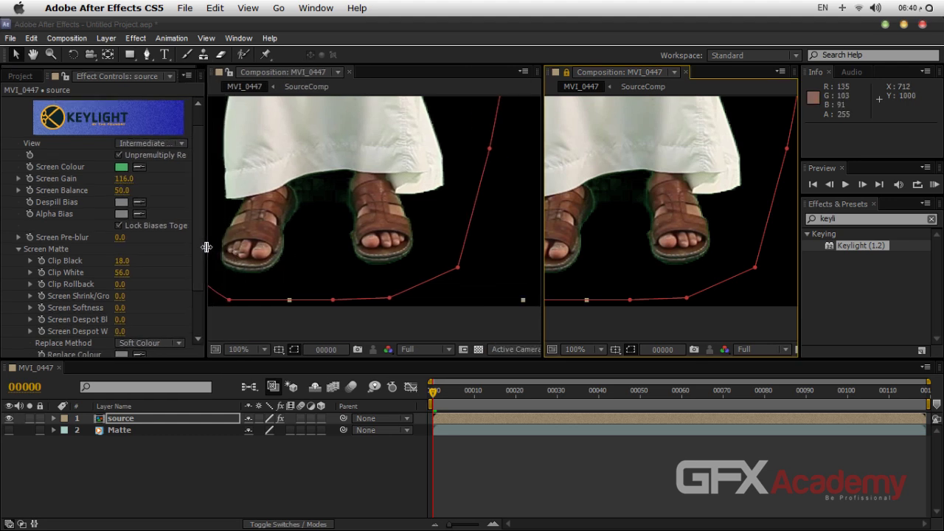
left_click_drag(542, 265, 478, 261)
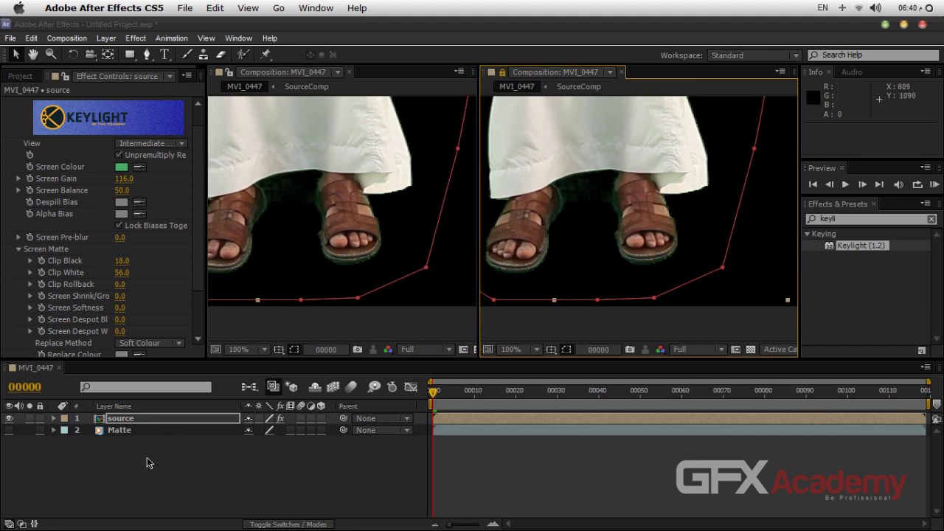
Lock the original viewer on MVI_0447, unlock the new viewer and open the source layer's SourceComp in it.
key("F2")
left_click(229, 72)
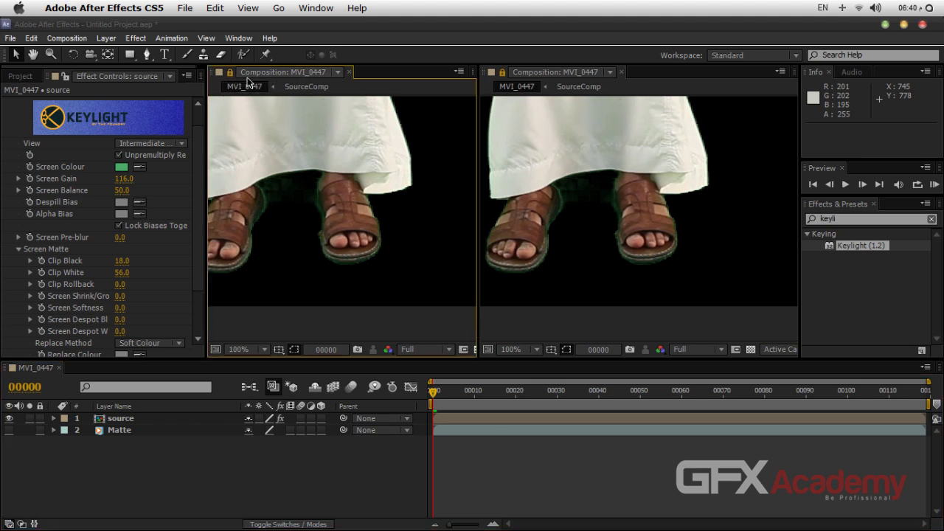
left_click(595, 337)
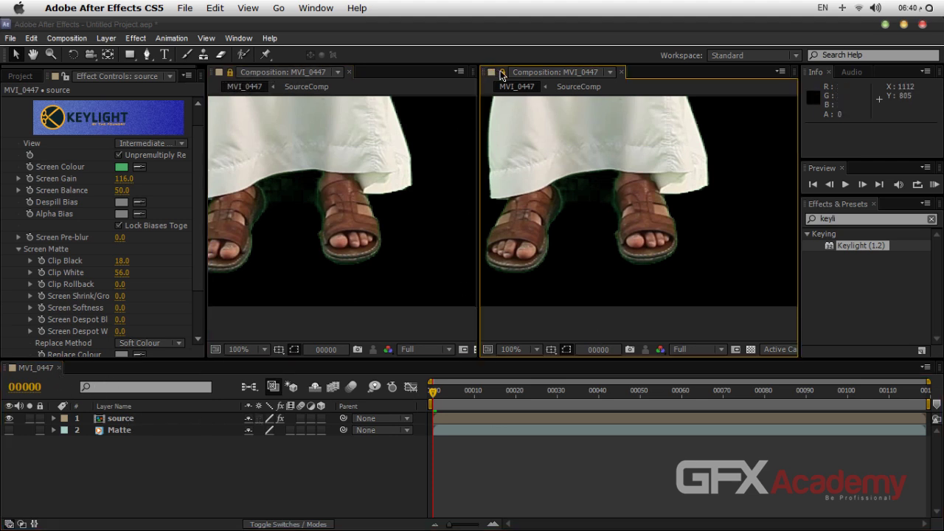
double_click(155, 420)
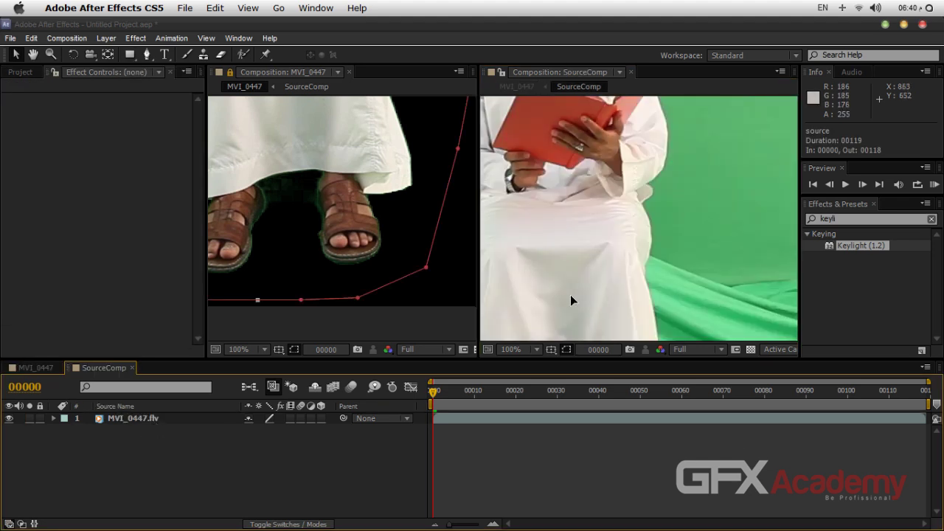
left_click_drag(571, 299, 602, 148)
scroll(609, 162, "down", 3)
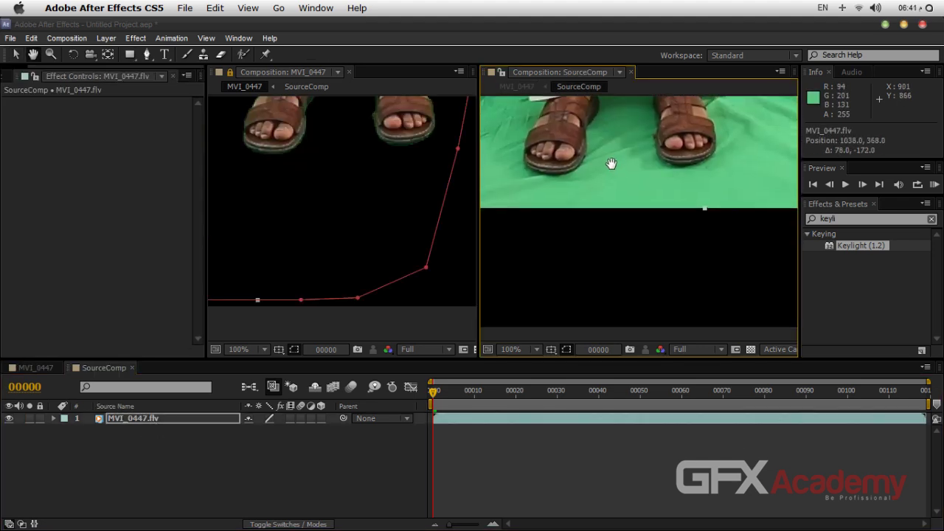
key("ctrl+z")
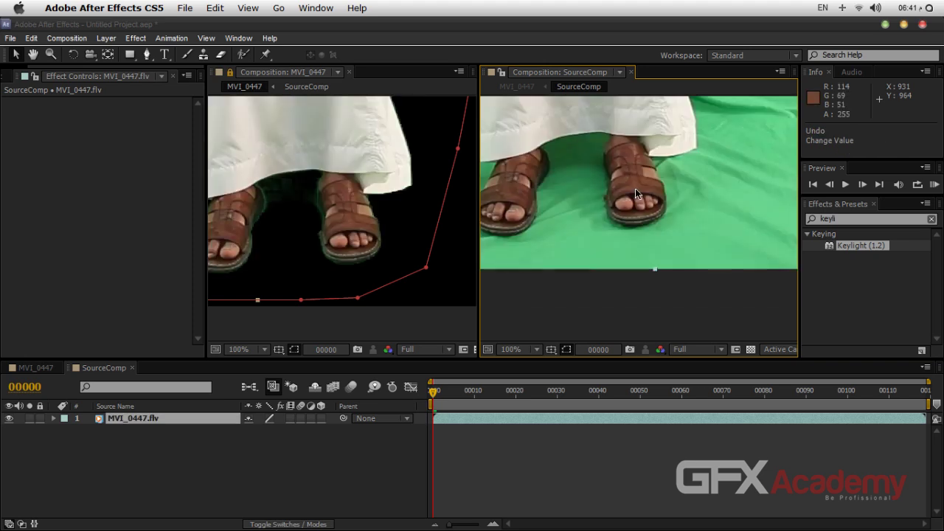
Frame the feet in the SourceComp viewer and add an adjustment layer above MVI_0447.flv.
scroll(667, 243, "down", 2)
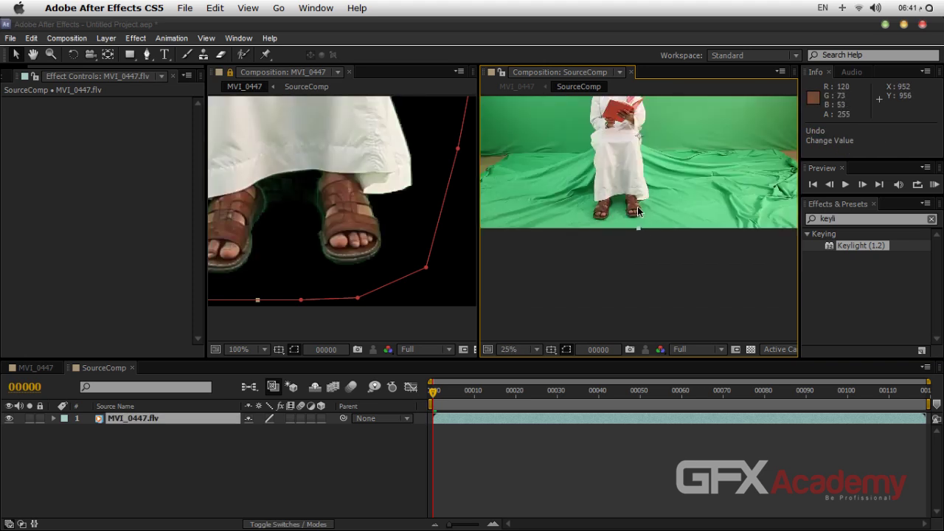
scroll(627, 217, "up", 5)
scroll(625, 216, "down", 2)
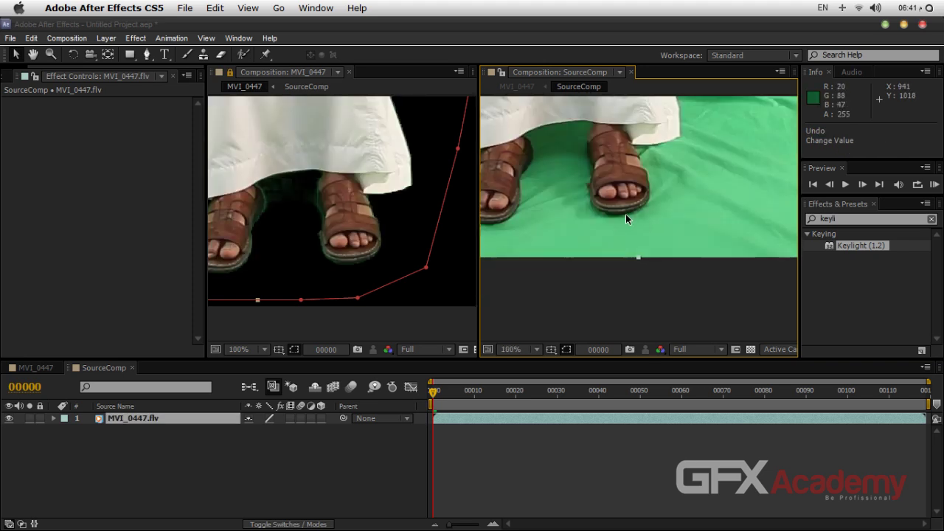
left_click_drag(625, 214, 636, 224)
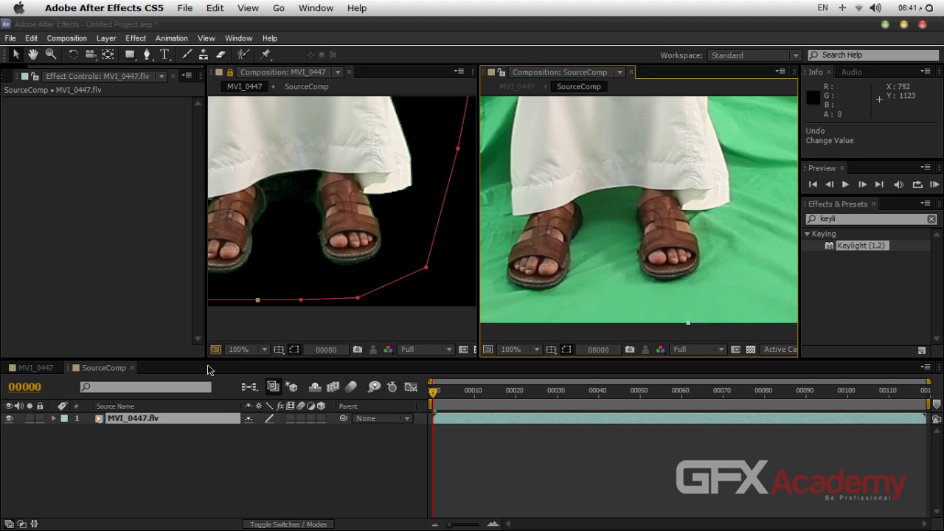
left_click(190, 452)
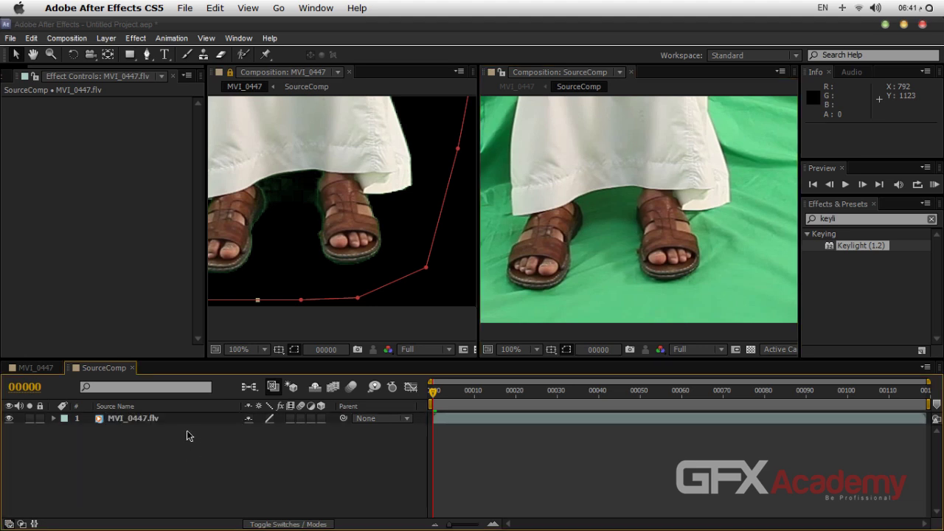
key("super+alt+y")
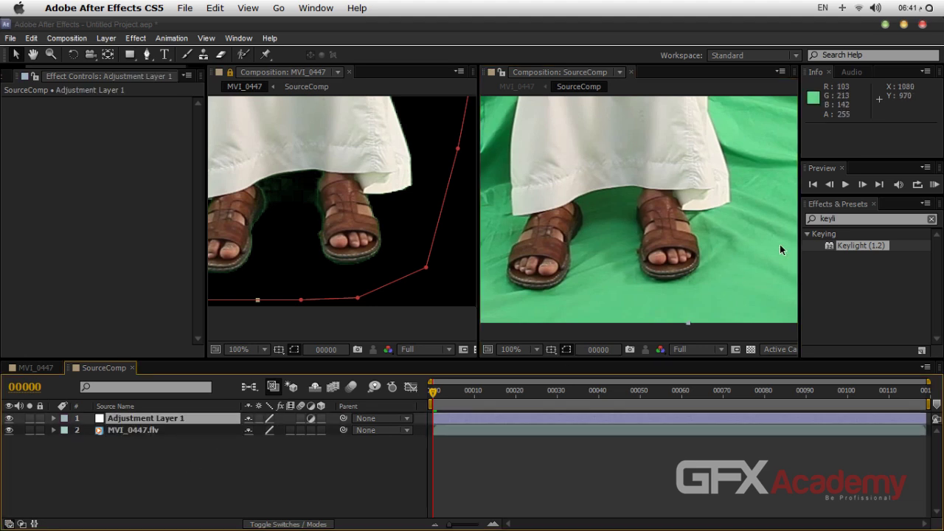
Find the Curves effect and apply it to the adjustment layer in SourceComp.
left_click(848, 219)
key("BackSpace")
key("BackSpace")
key("BackSpace")
key("BackSpace")
key("BackSpace")
type("curve")
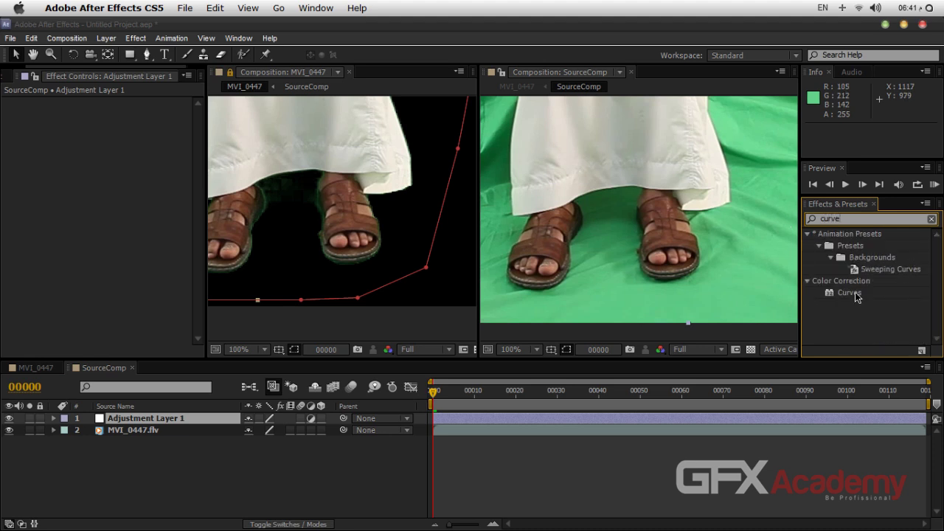
left_click_drag(848, 293, 188, 418)
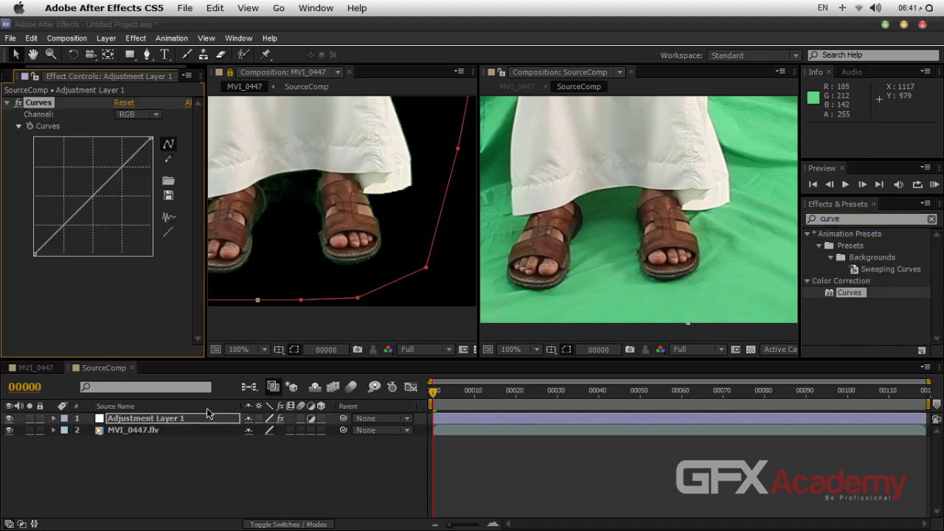
Draw a closed Pen mask on the adjustment layer around the dark green gap between the feet, below the robe's hem.
left_click(148, 54)
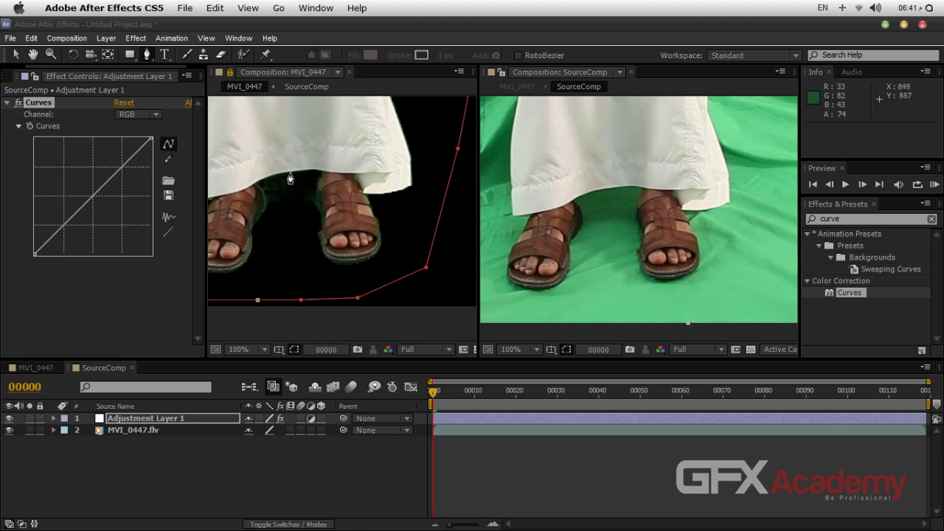
left_click(634, 222)
left_click(631, 206)
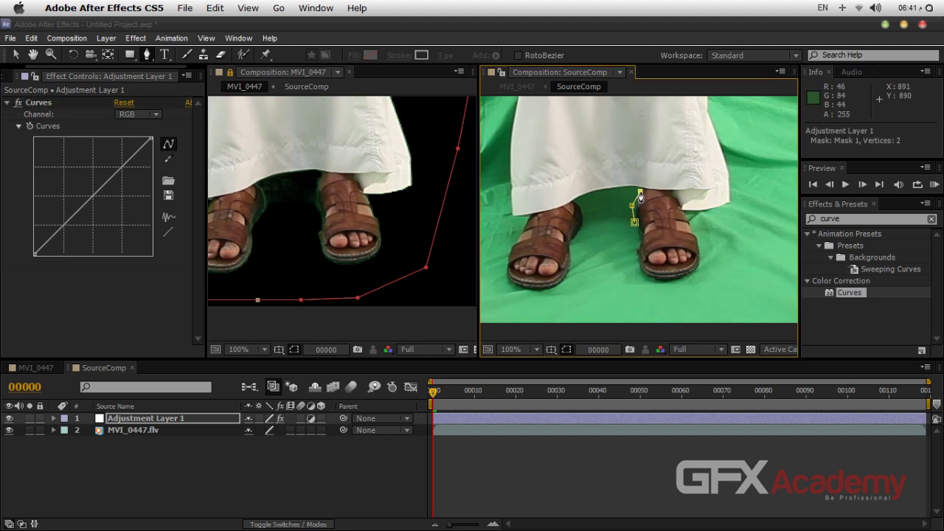
left_click(618, 188)
left_click(594, 192)
left_click(577, 200)
left_click(579, 210)
left_click(584, 219)
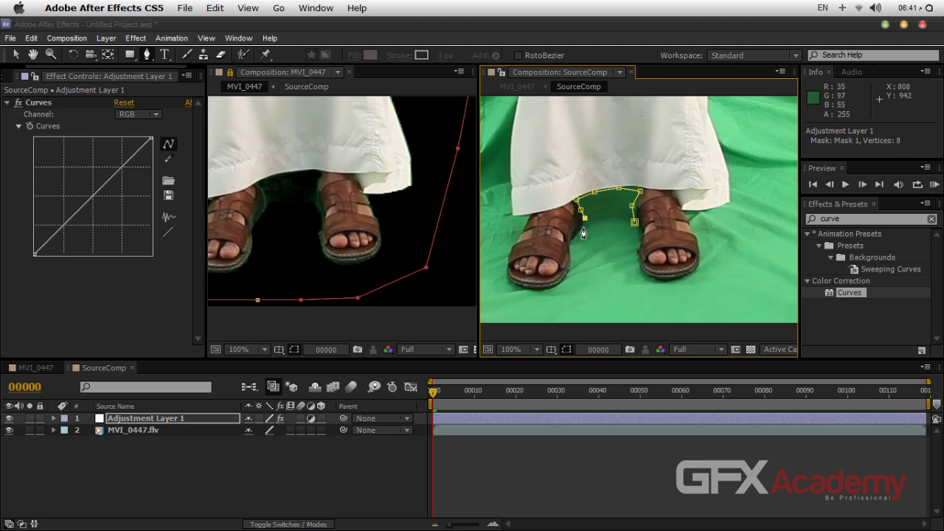
left_click(583, 227)
left_click(611, 230)
left_click(634, 221)
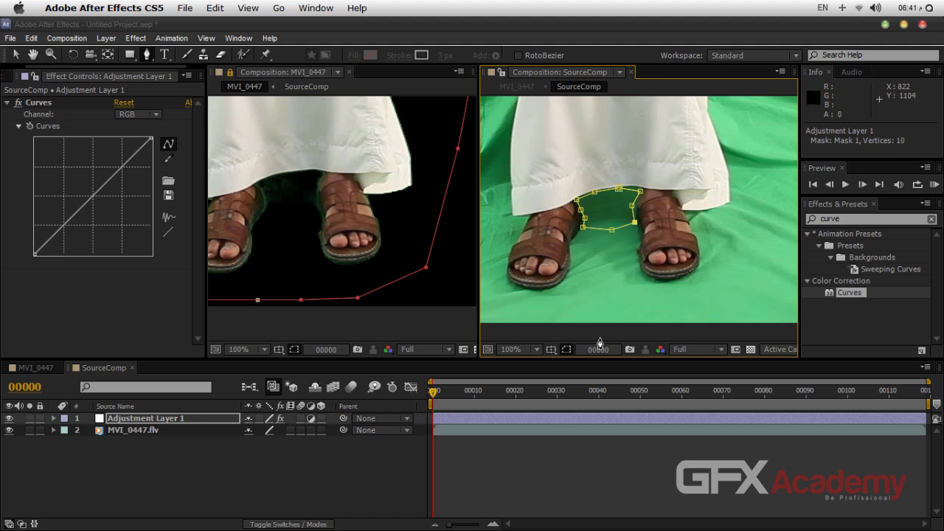
Set the adjustment layer's Mask Feather to 25 pixels and raise the lower part of its RGB curve to brighten the shadows.
left_click(185, 418)
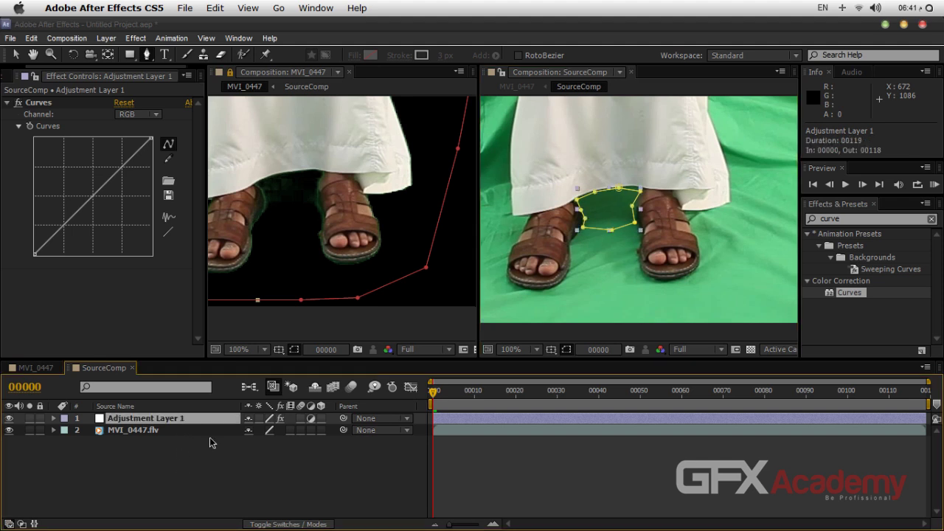
key("f")
left_click(262, 440)
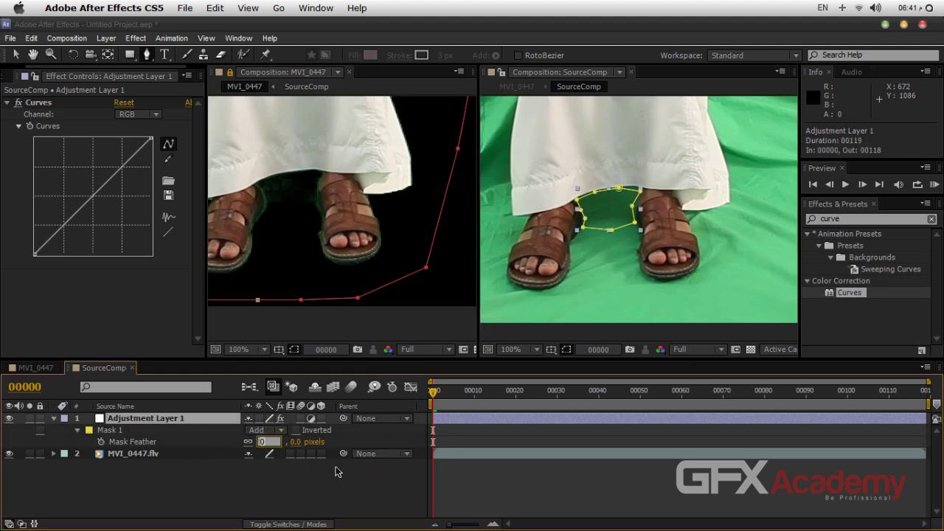
type("25")
key("Return")
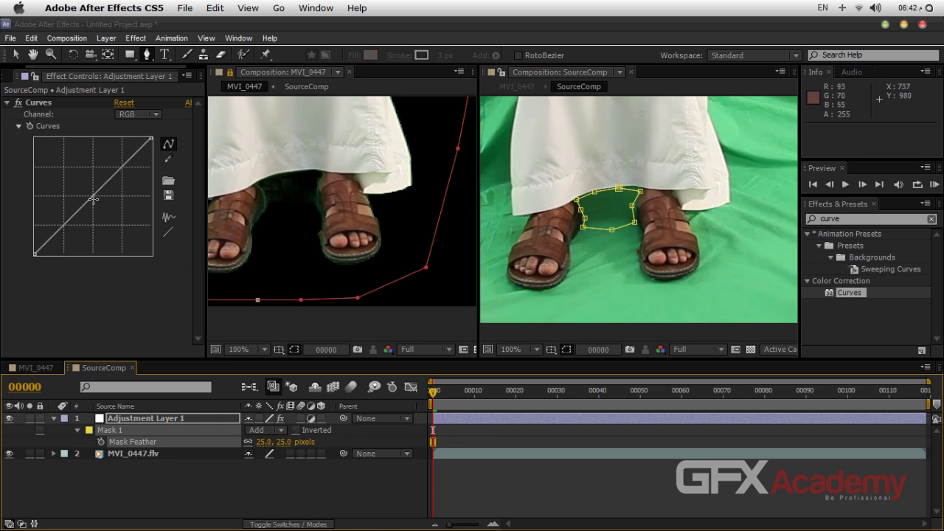
left_click_drag(56, 229, 54, 223)
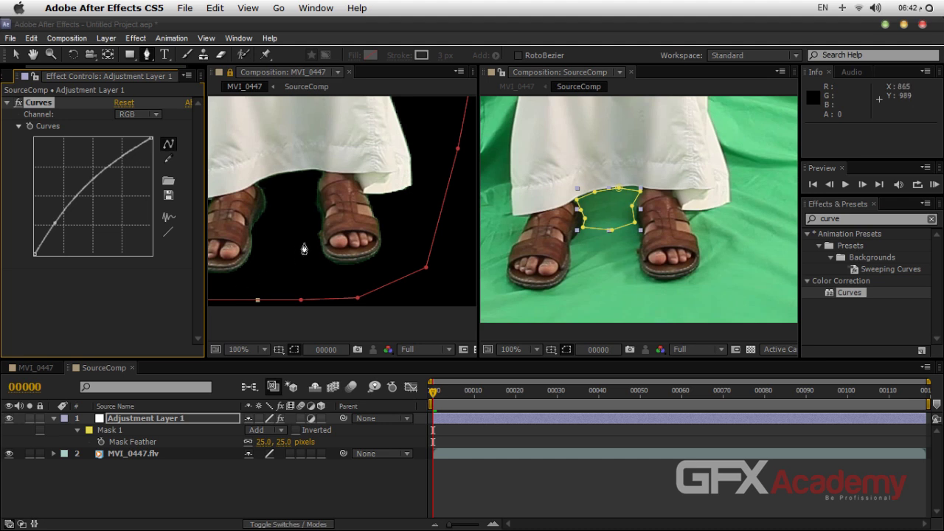
Return to the MVI_0447 timeline, close the second composition viewer and deselect the layers.
scroll(299, 247, "down", 4)
scroll(320, 246, "up", 2)
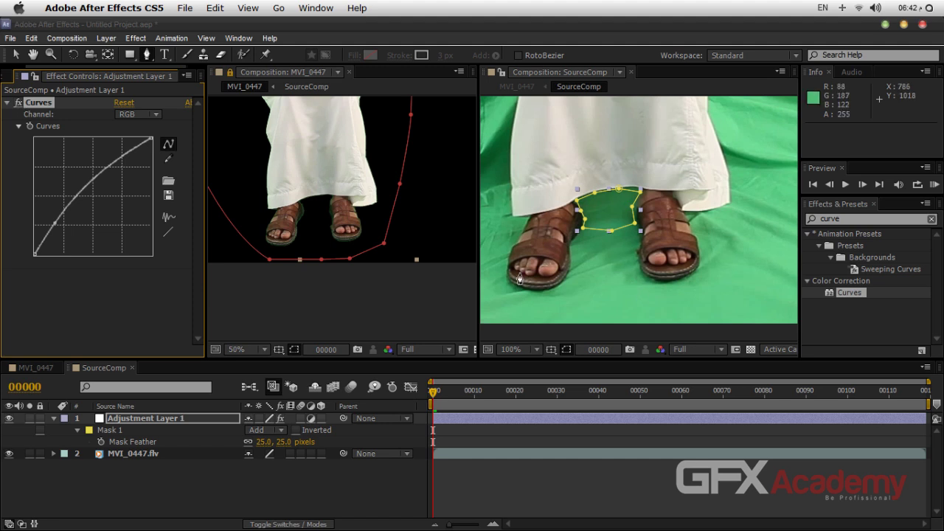
scroll(413, 242, "down", 1)
key("h")
left_click_drag(371, 183, 375, 213)
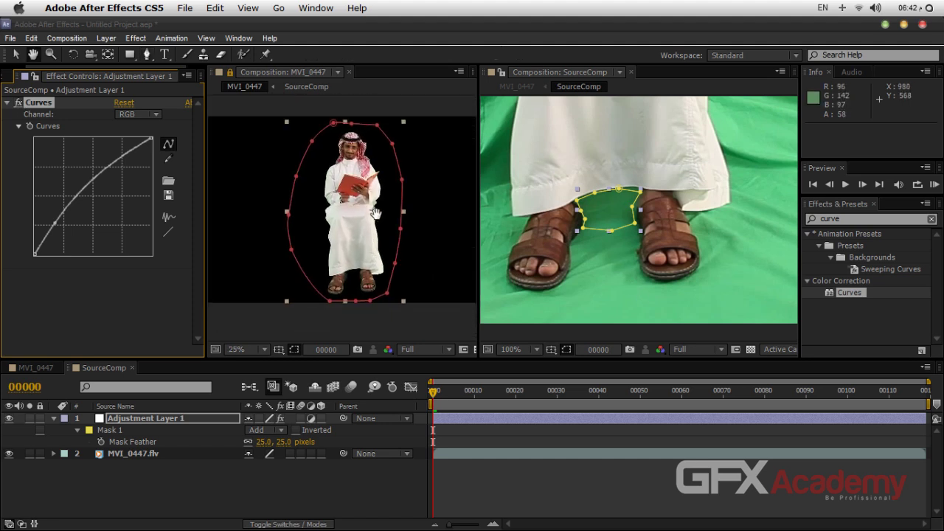
key("g")
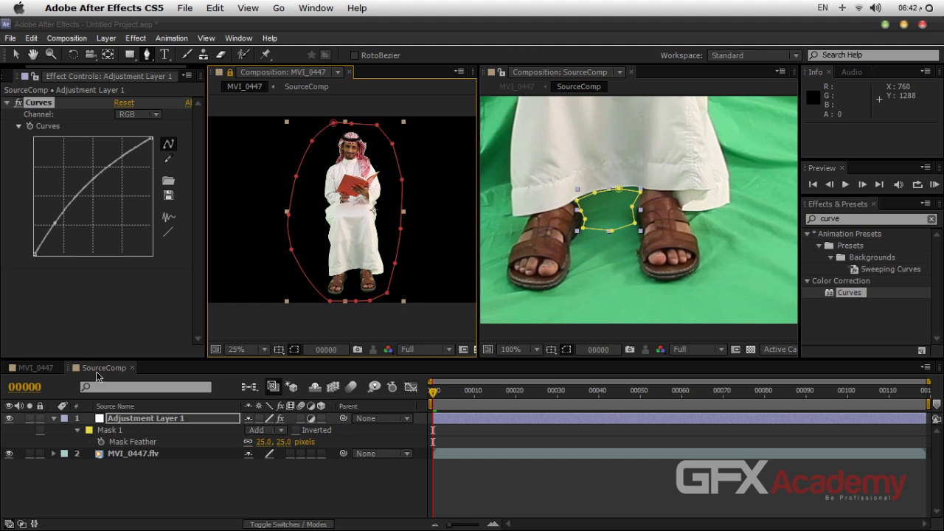
left_click(78, 431)
left_click(134, 421)
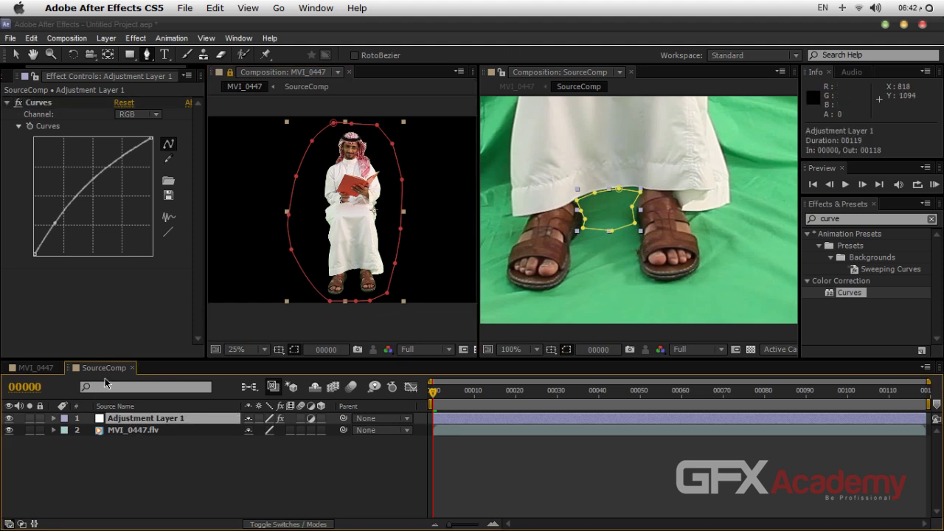
left_click(45, 368)
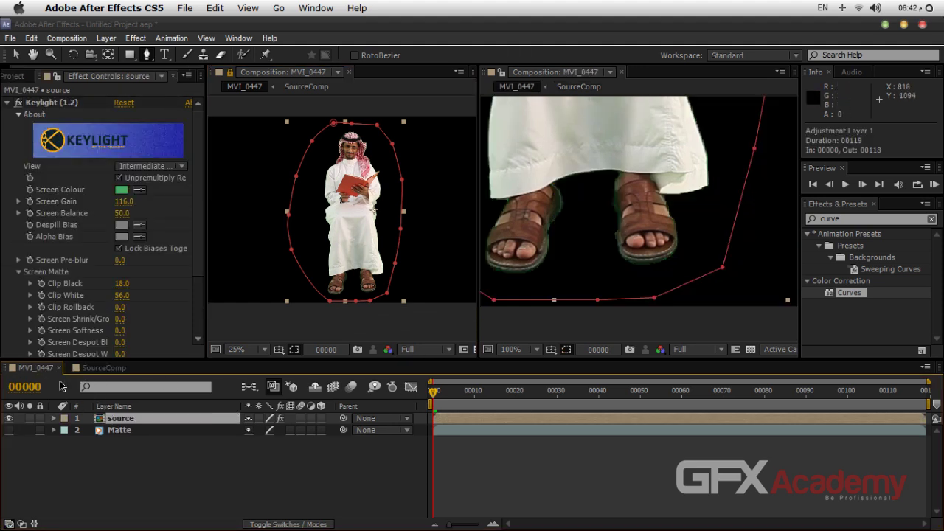
left_click(622, 73)
left_click(272, 472)
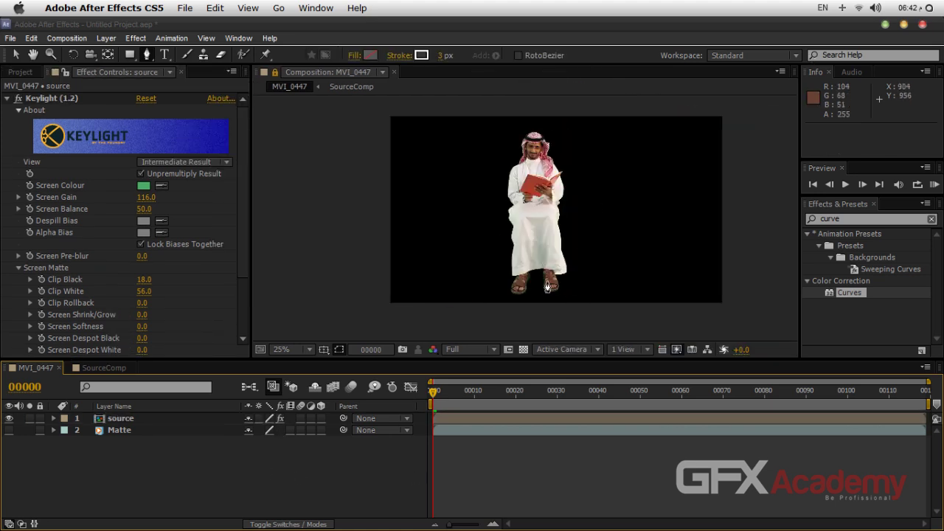
Set the source layer's Keylight Screen Pre-blur to 2 and Clip Black to 19, judging the edges around the feet.
scroll(545, 282, "up", 1)
scroll(545, 282, "up", 4)
mouse_move(631, 309)
left_mouse_down()
mouse_move(594, 276)
mouse_move(523, 286)
mouse_move(552, 193)
left_mouse_up()
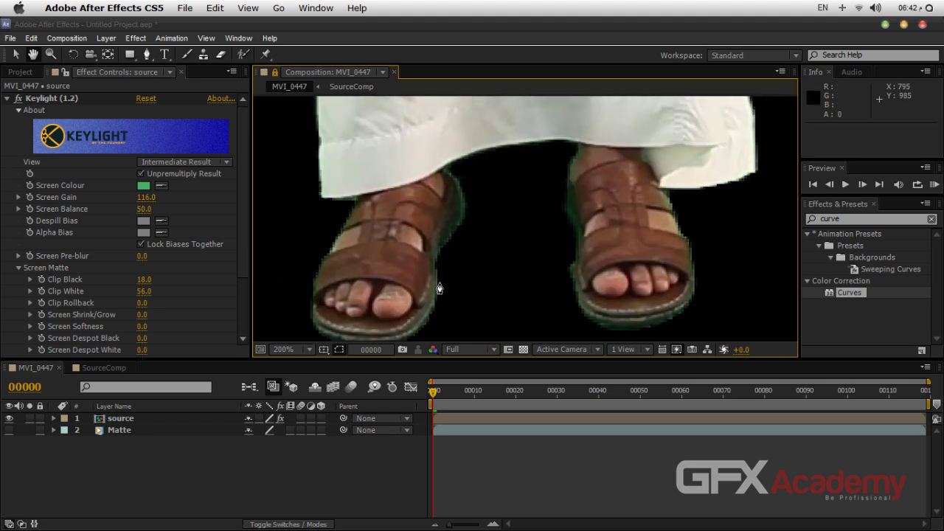
key("g")
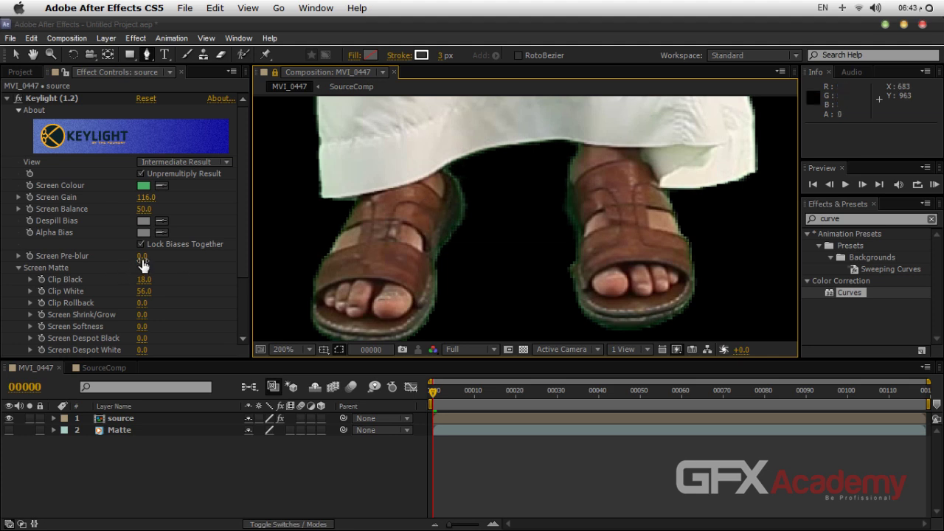
left_click_drag(143, 266, 200, 267)
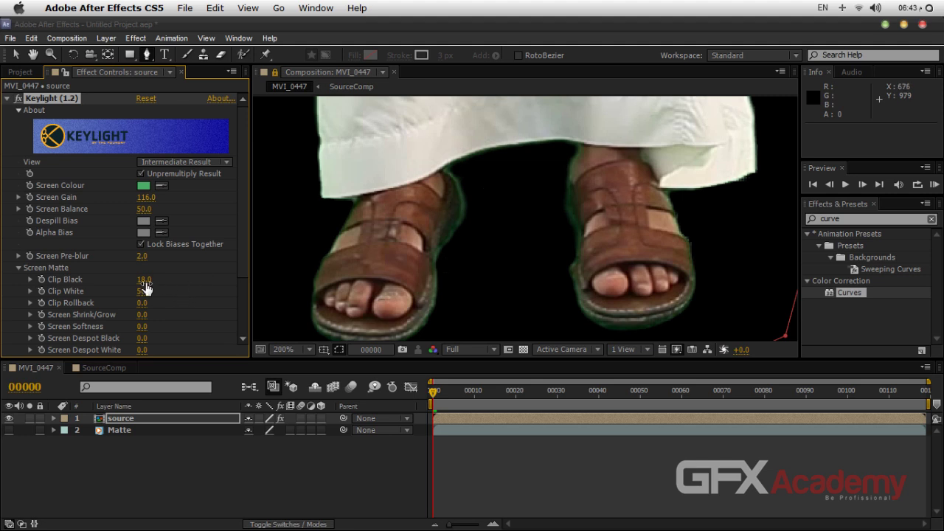
left_click_drag(146, 280, 160, 281)
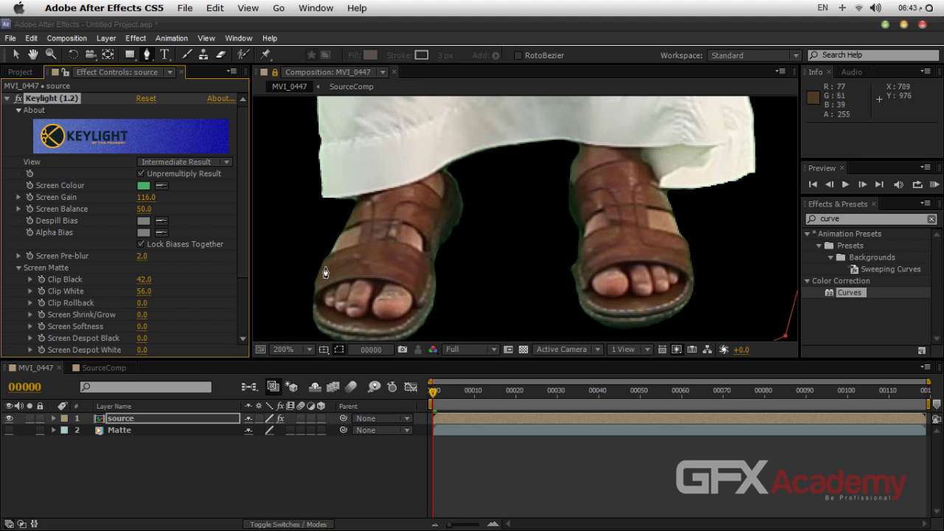
left_click_drag(144, 281, 129, 285)
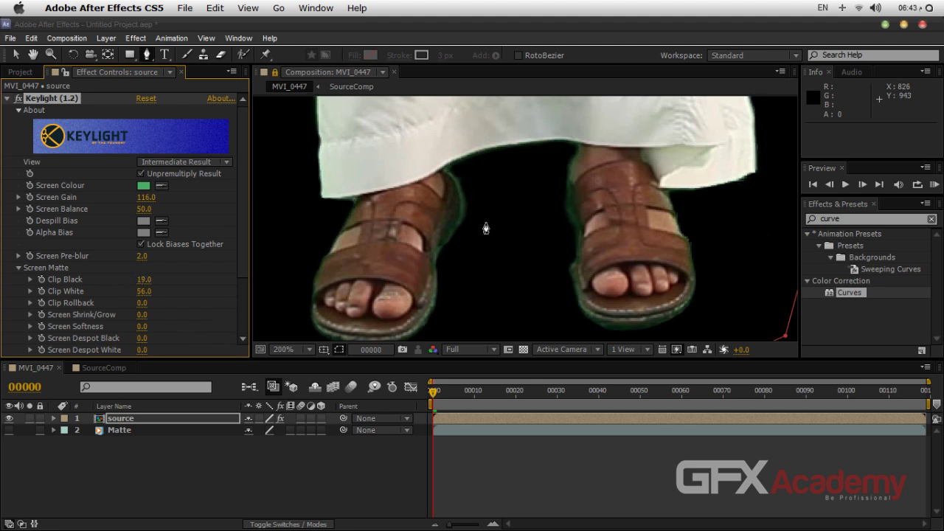
Set Keylight's Screen Shrink/Grow to -1 to tighten the matte edges on the source layer.
left_click(141, 315)
type("-1")
key("Return")
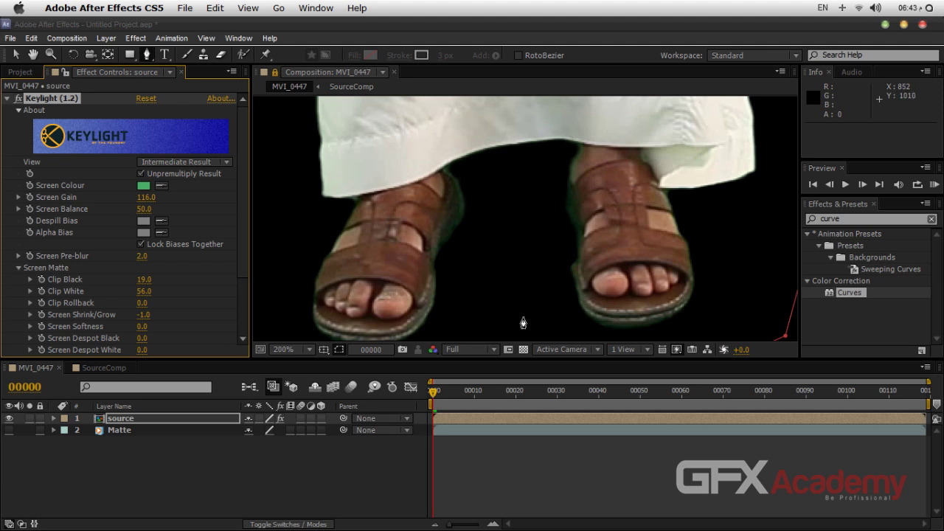
left_click_drag(240, 256, 236, 315)
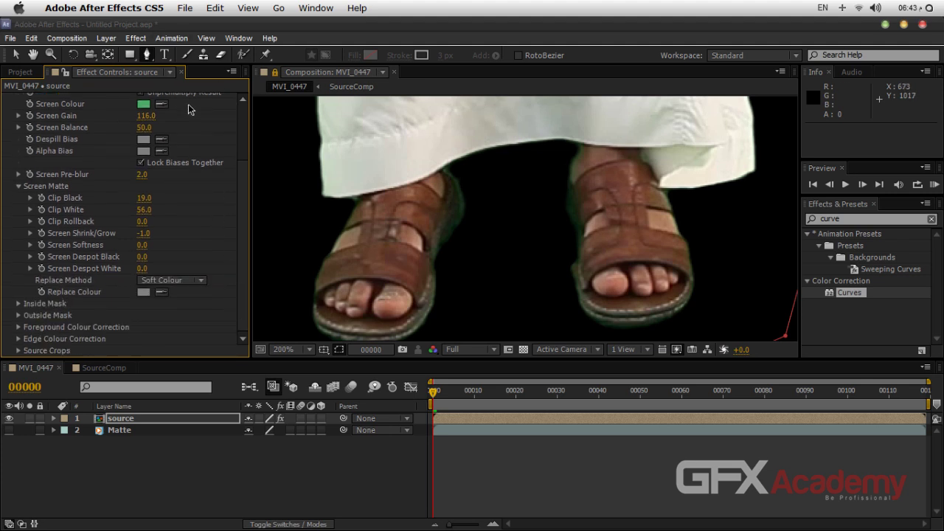
Make the Matte layer visible and set its track matte to Alpha Matte "source".
left_click(170, 418)
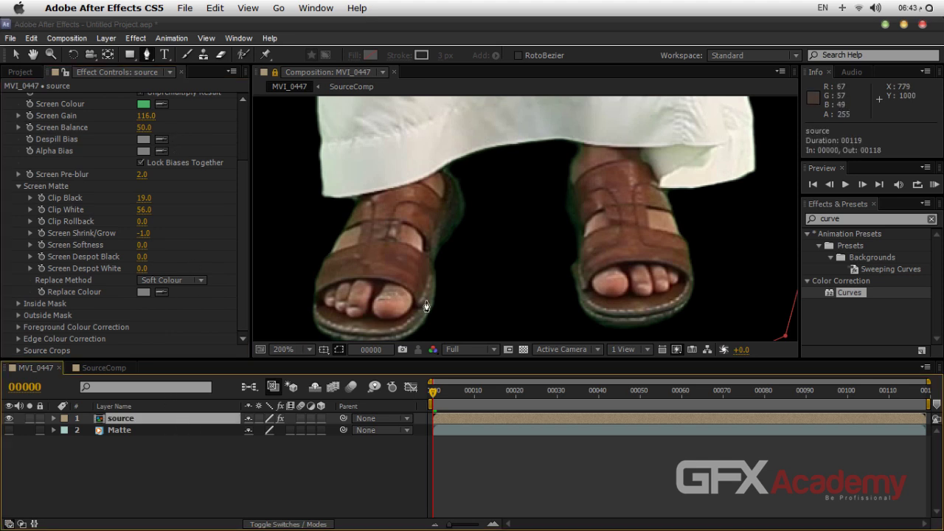
scroll(537, 226, "down", 4)
key("h")
left_click_drag(533, 152, 504, 235)
key("g")
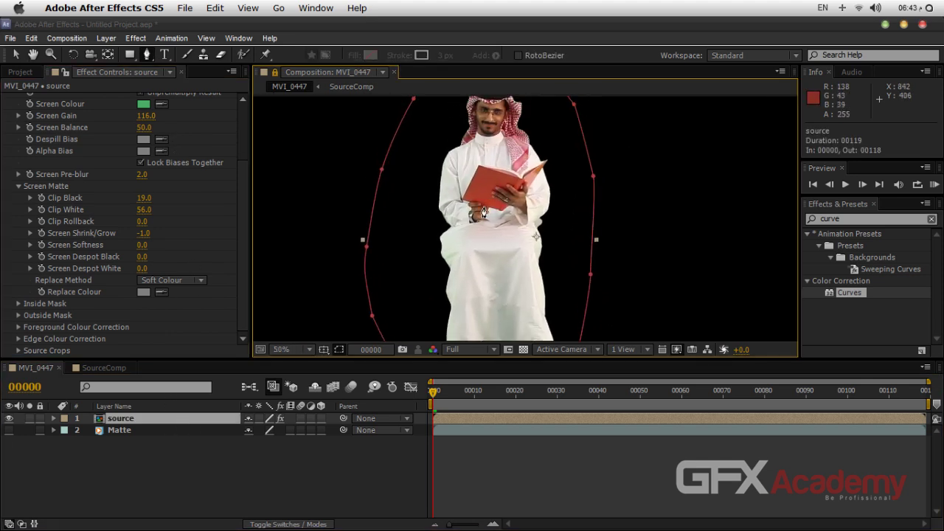
left_click(8, 429)
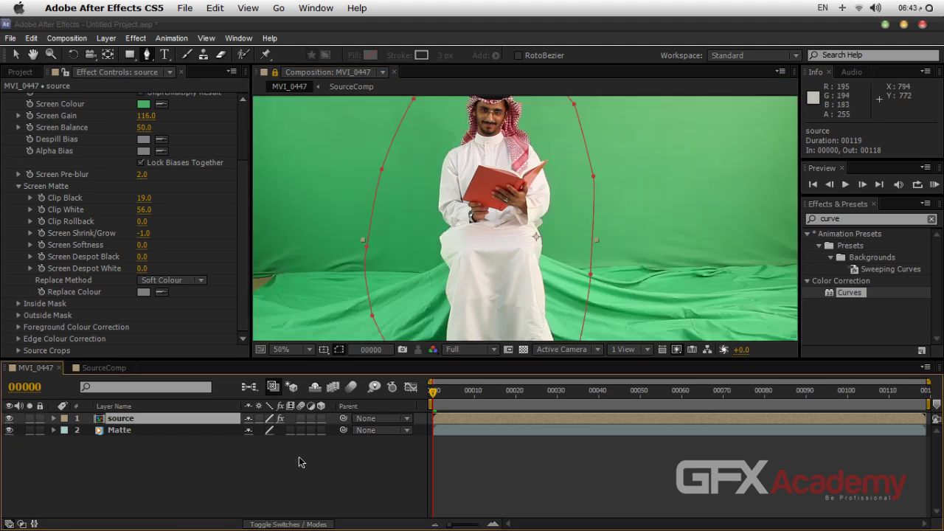
key("F4")
left_click(310, 430)
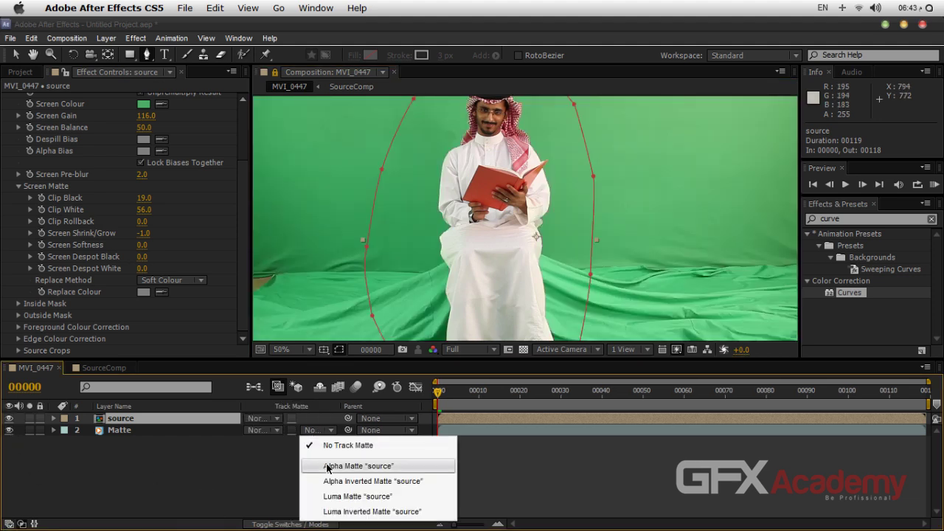
left_click(327, 464)
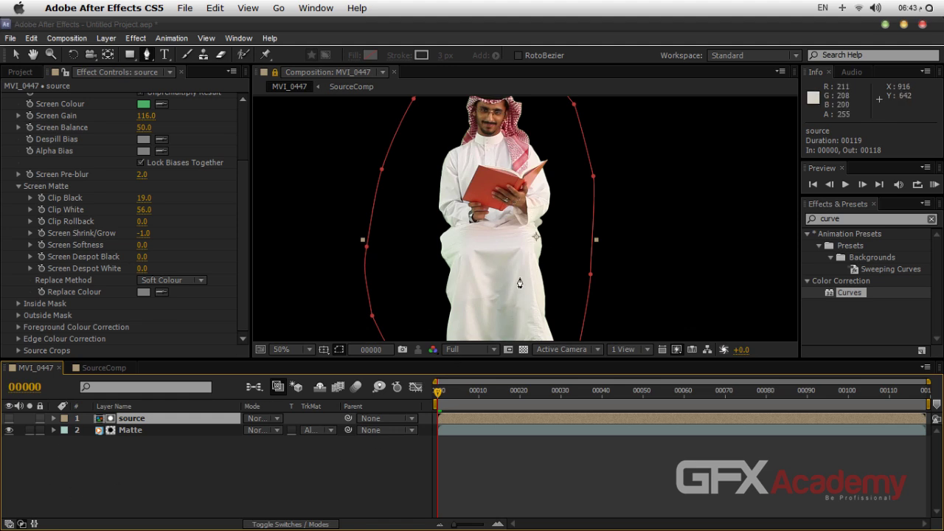
Try Keylight's Final Result view on the source layer and return it to Intermediate Result.
scroll(514, 295, "down", 5)
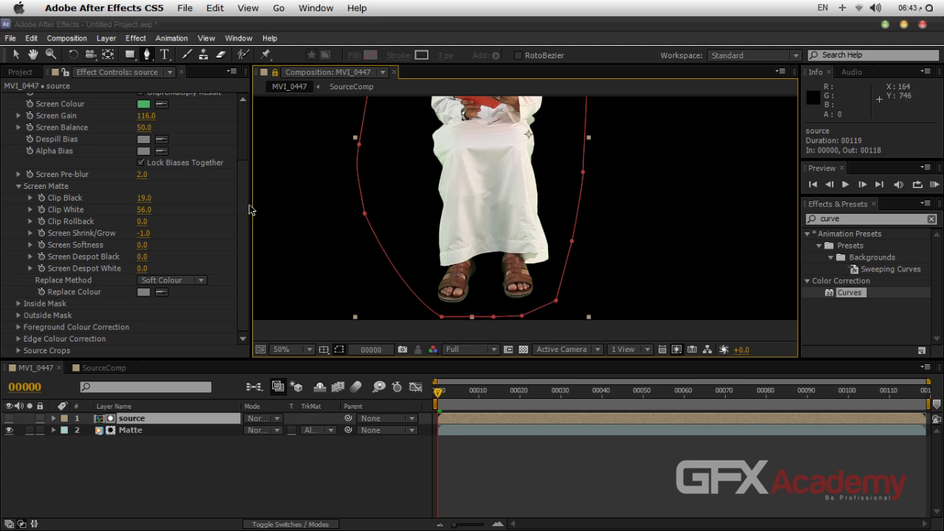
left_click_drag(243, 207, 243, 142)
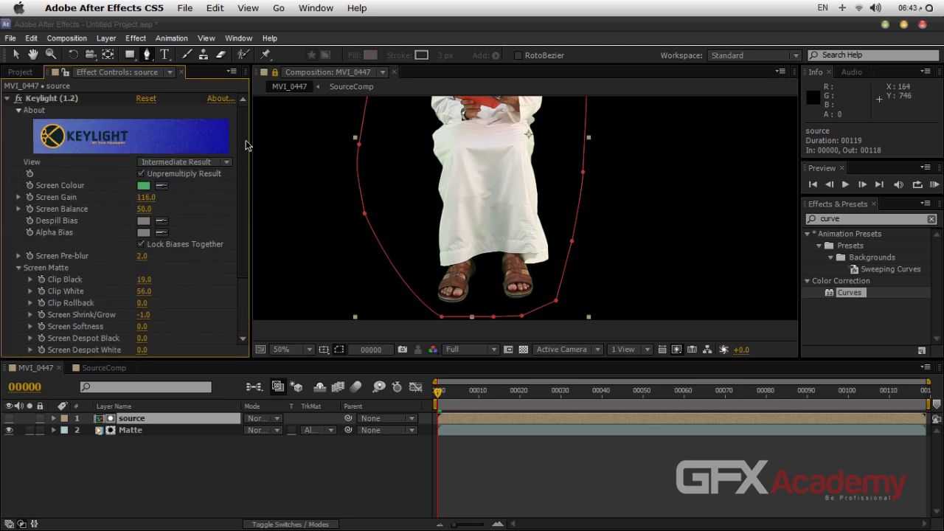
left_click(197, 164)
left_click(214, 329)
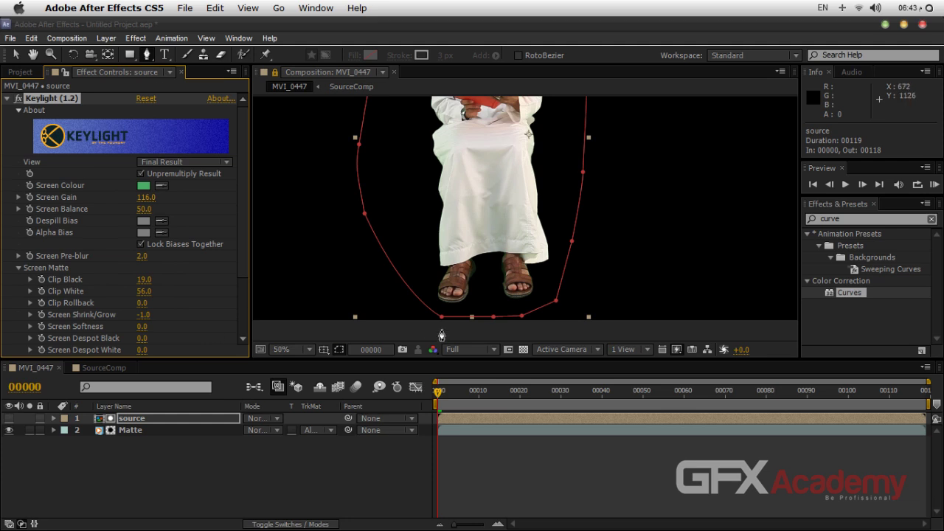
left_click(196, 167)
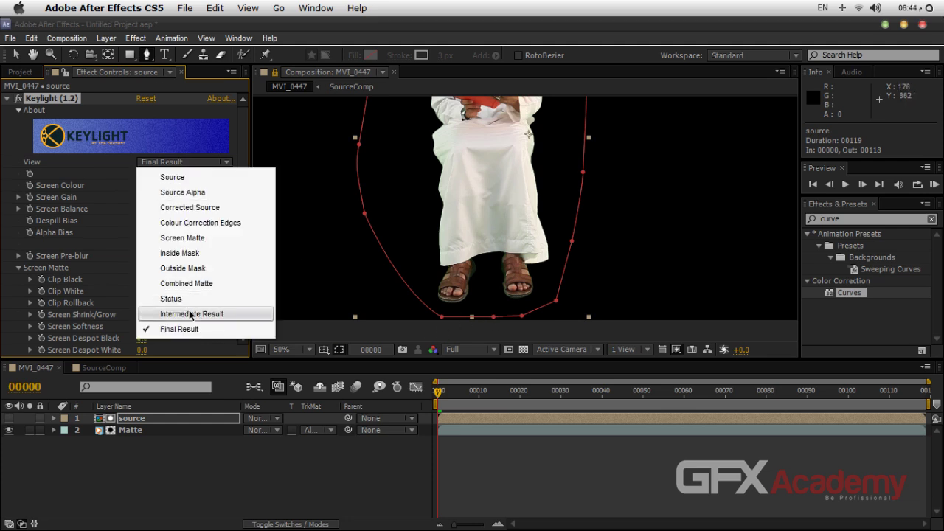
left_click(189, 316)
Inspect the matted figure's edges up close from the sandals and robe hem up to the hands and headscarf.
left_click(135, 433)
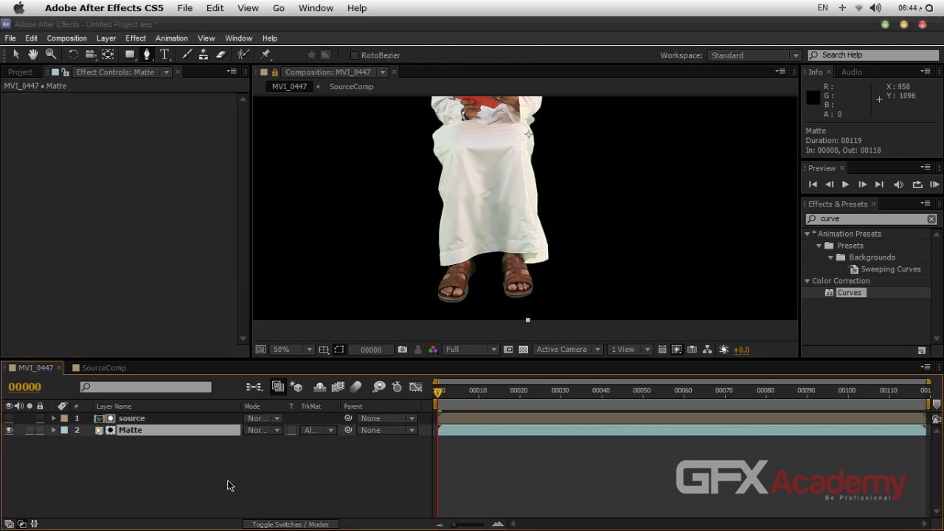
key("period")
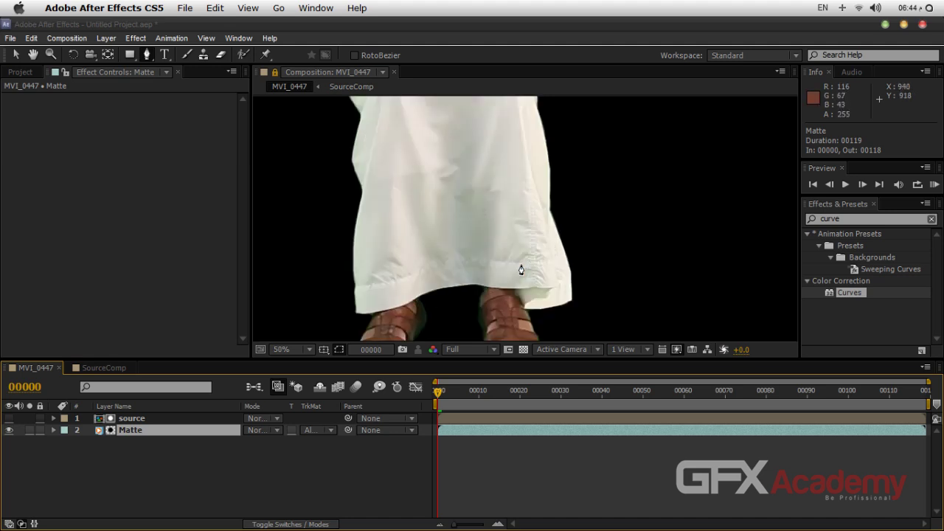
left_click_drag(446, 295, 497, 211)
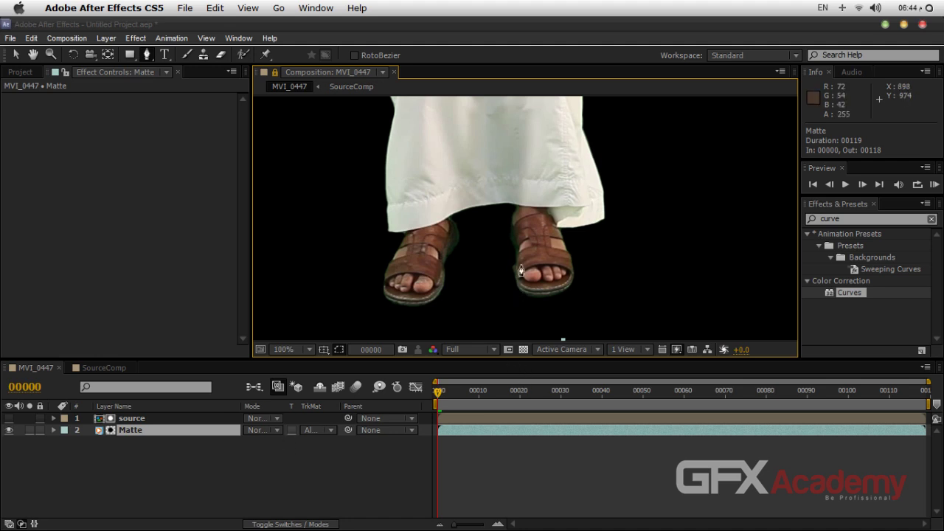
key("period")
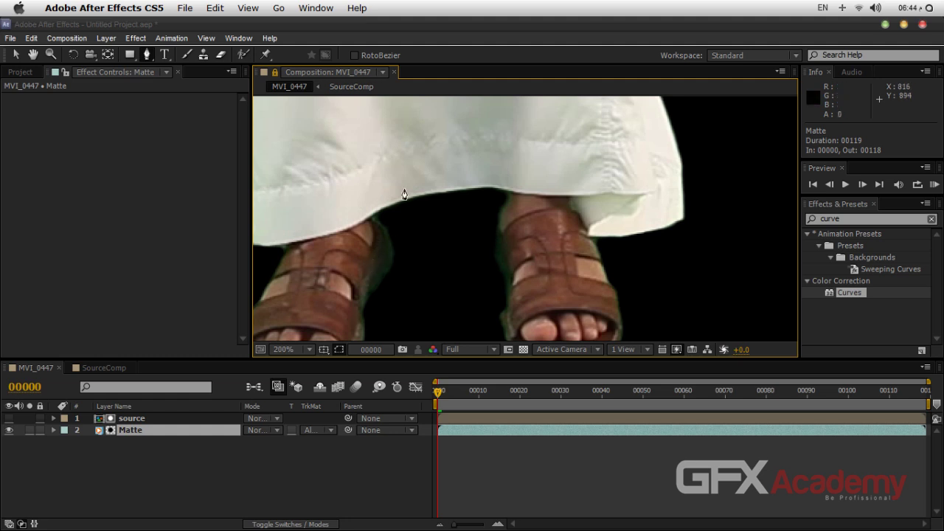
key("h")
left_click_drag(400, 204, 472, 332)
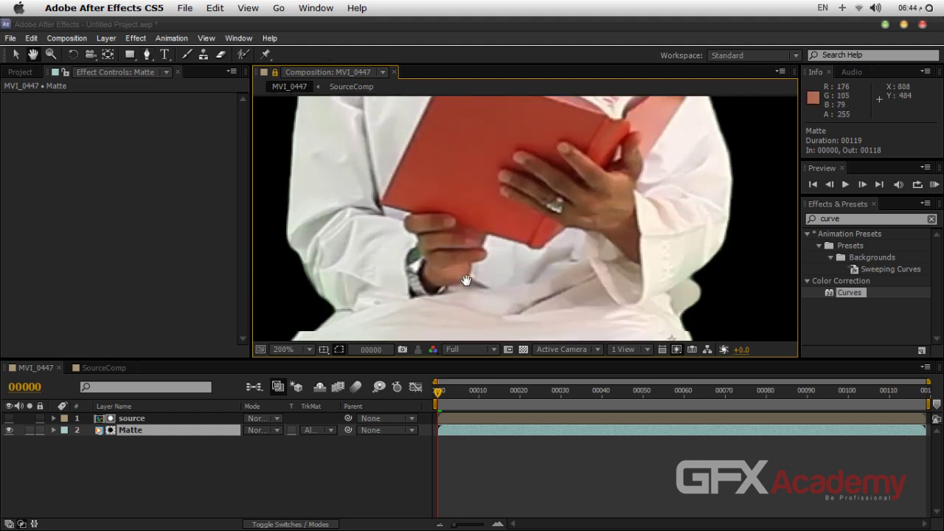
left_click_drag(487, 170, 472, 336)
left_click_drag(458, 185, 461, 279)
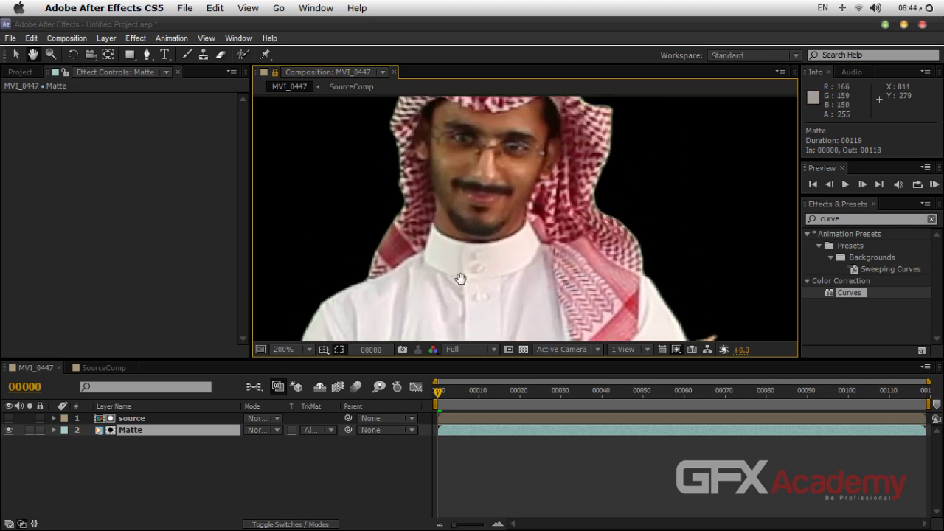
key("g")
key("space")
left_click_drag(445, 196, 445, 248)
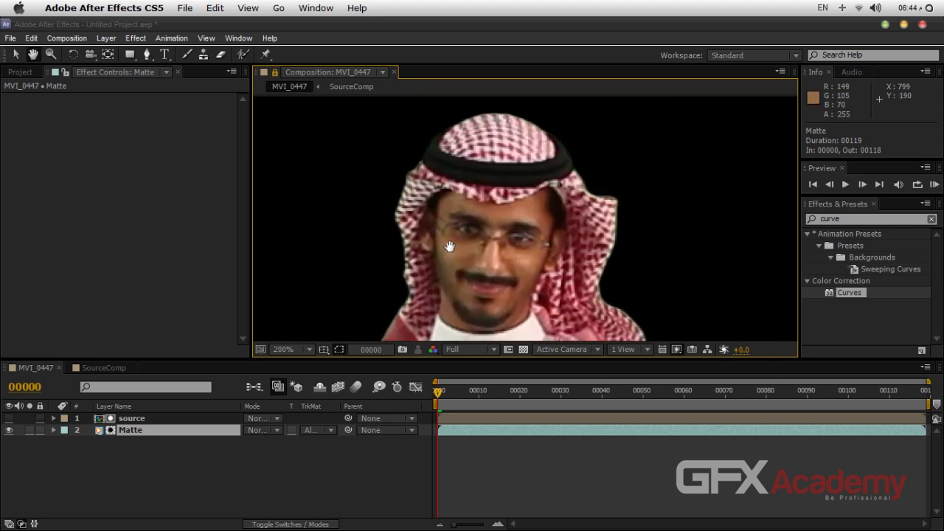
scroll(452, 244, "down", 6)
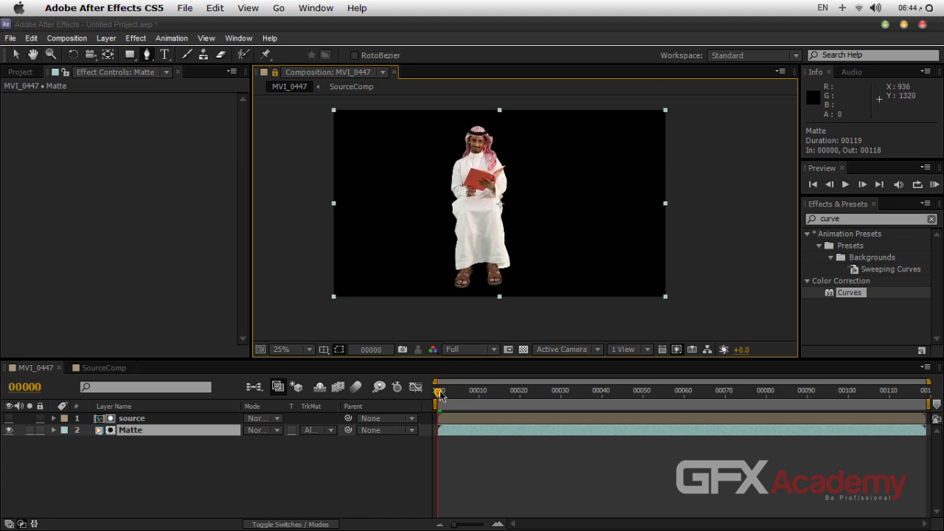
Step through the timeline to frame 65, checking the keyed figure on frames along the way.
left_click_drag(440, 395, 453, 395)
left_click(515, 391)
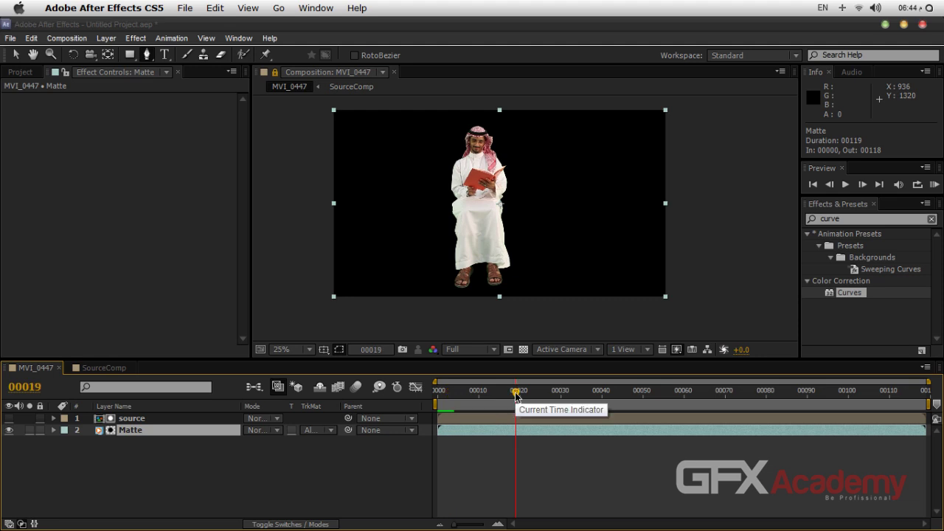
left_click(544, 392)
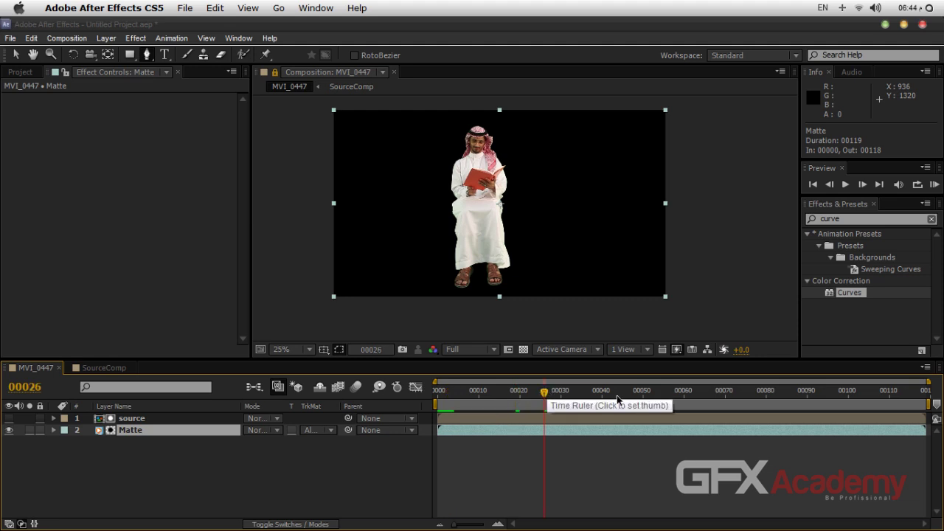
key("period")
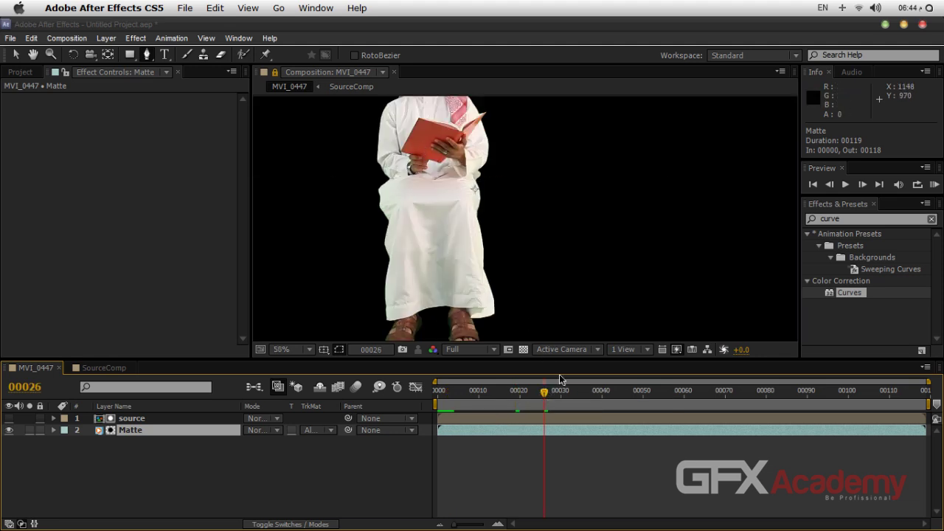
left_click(582, 392)
left_click(618, 392)
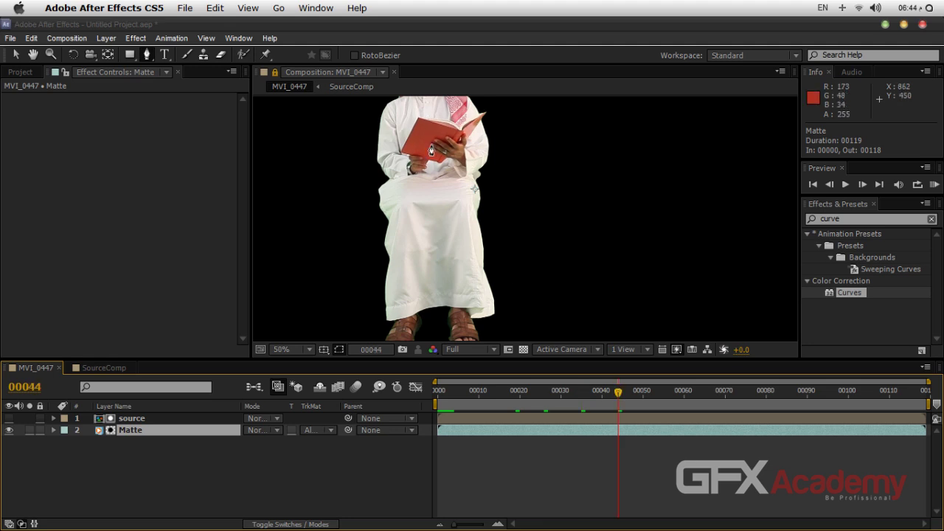
left_click(645, 394)
left_click(704, 393)
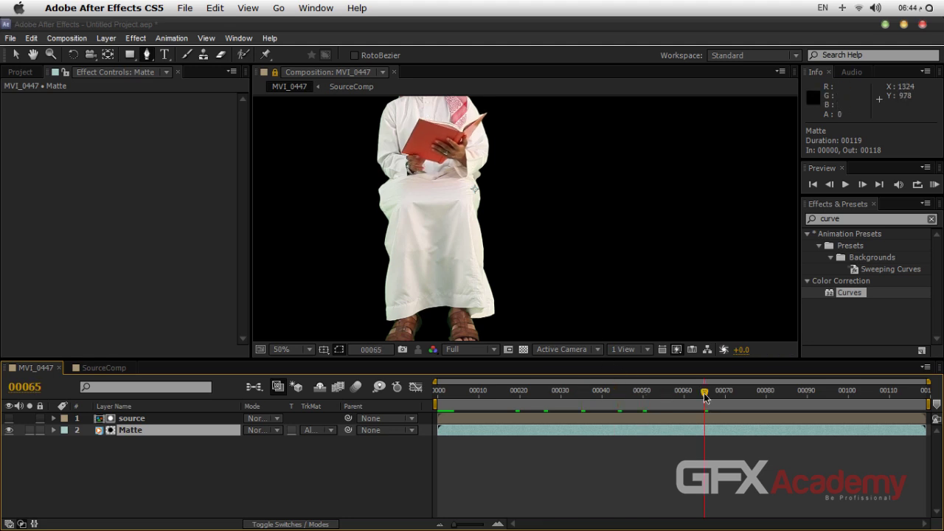
Check the keyed figure at frames 73 and 83, examining the book and robe up close on frame 83.
left_click(737, 393)
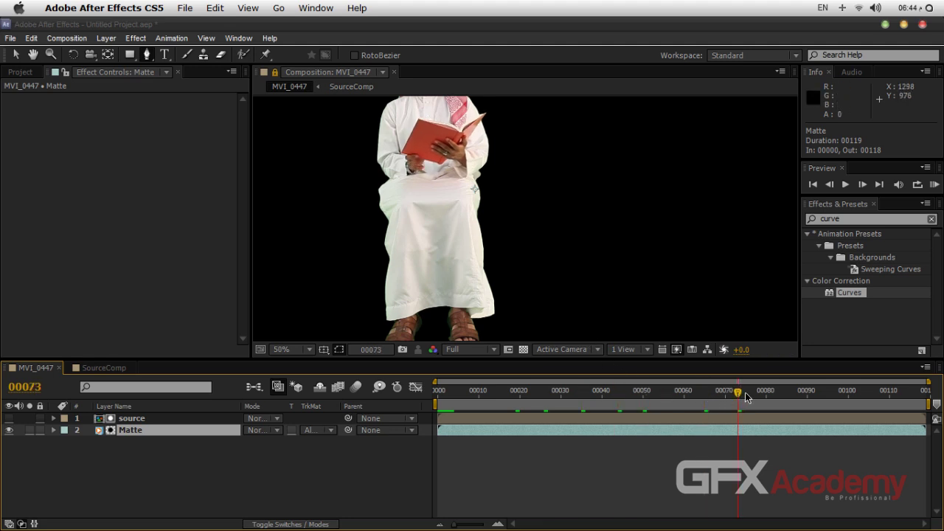
left_click(778, 392)
scroll(501, 184, "down", 1)
scroll(502, 192, "up", 4)
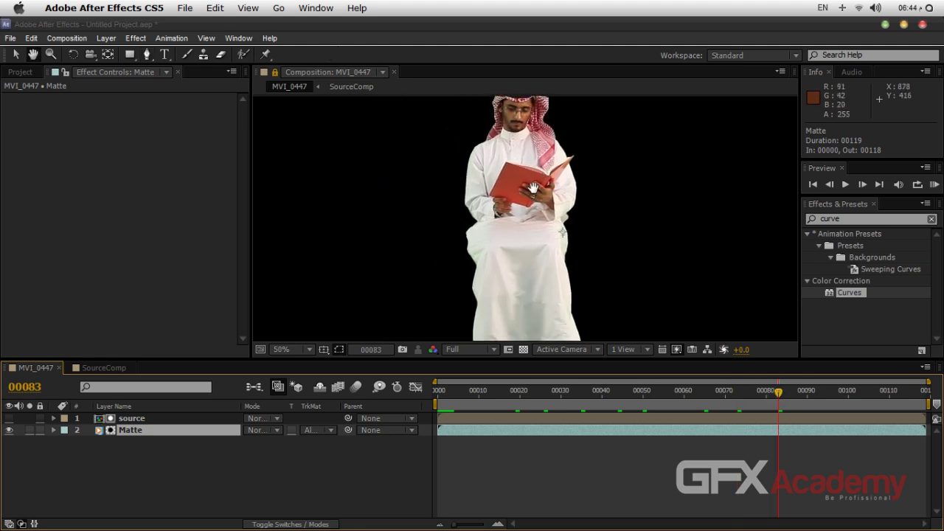
scroll(457, 238, "down", 2)
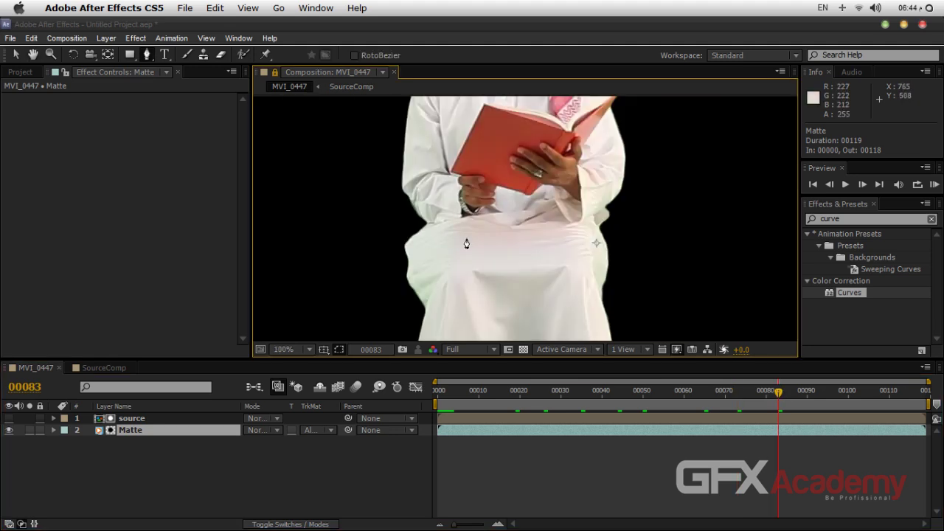
Toggle the transparency grid repeatedly to compare the figure's edges against the checkerboard and black backgrounds.
left_click(523, 349)
left_click(523, 350)
left_click(523, 350)
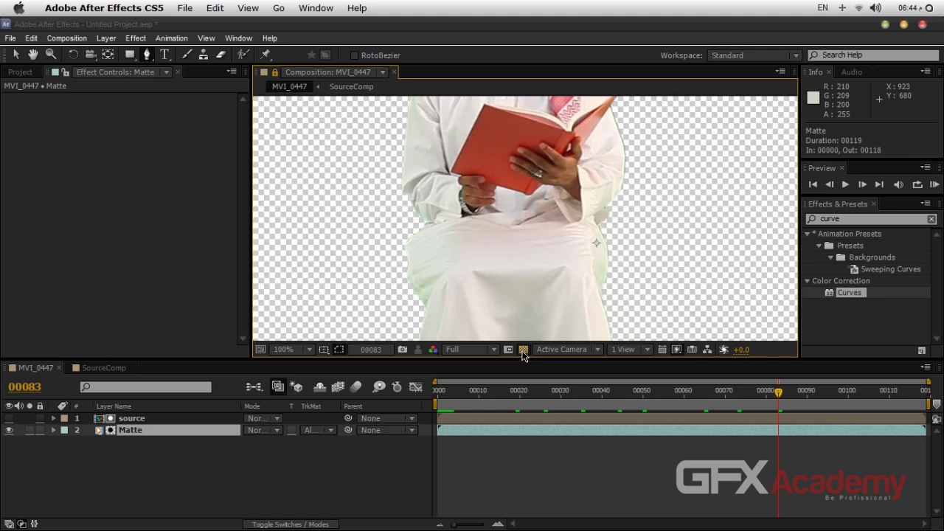
left_click(523, 349)
left_click(523, 350)
left_click(523, 349)
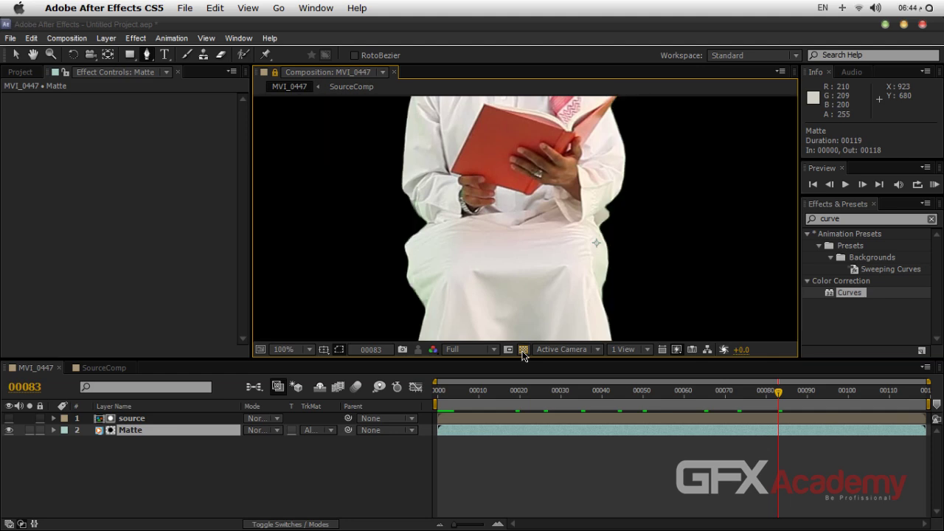
left_click(523, 349)
left_click(523, 350)
scroll(543, 278, "down", 3)
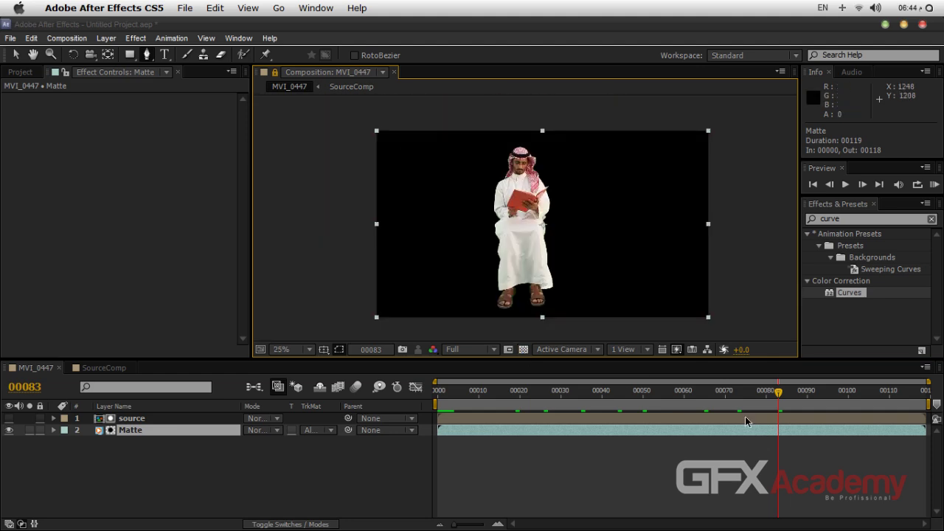
Go to frame 92 and apply the Hue/Saturation effect to the Matte layer.
left_click_drag(785, 406, 814, 392)
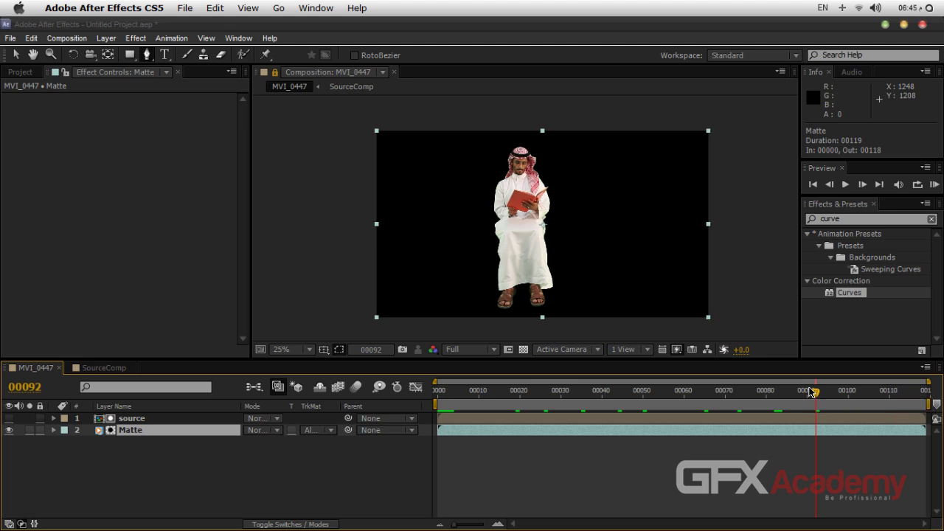
left_click(848, 219)
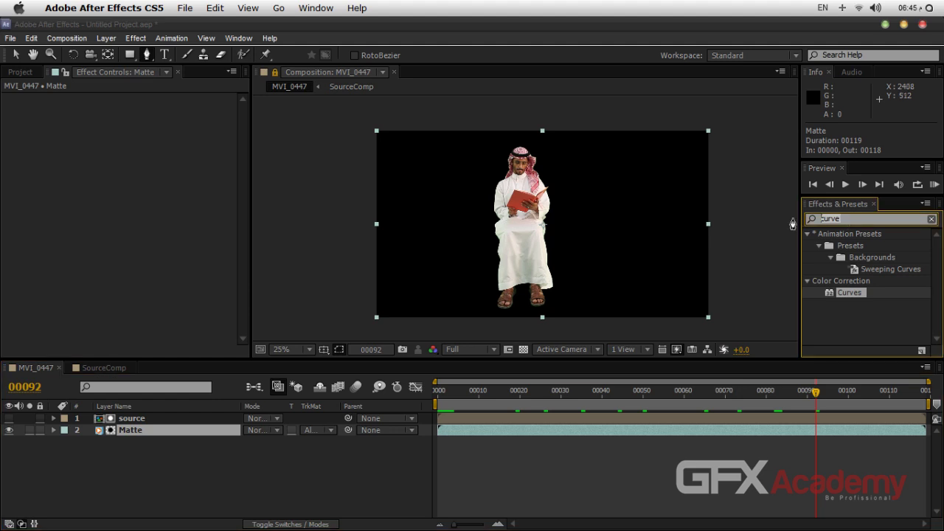
type("hue")
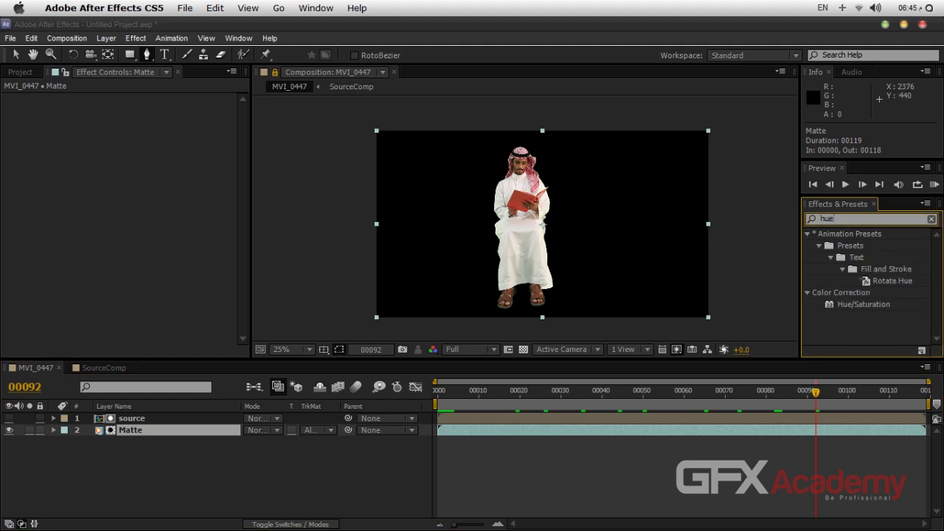
left_click_drag(854, 305, 174, 432)
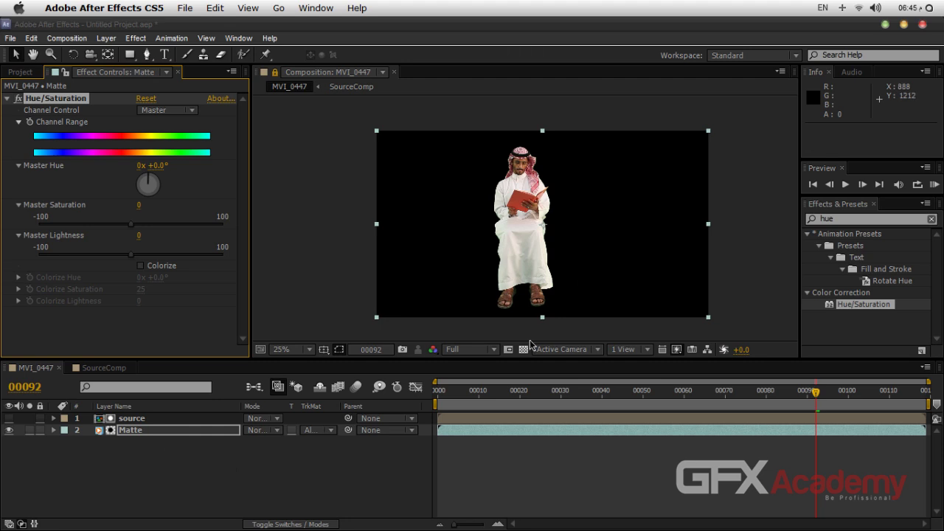
left_click(207, 419)
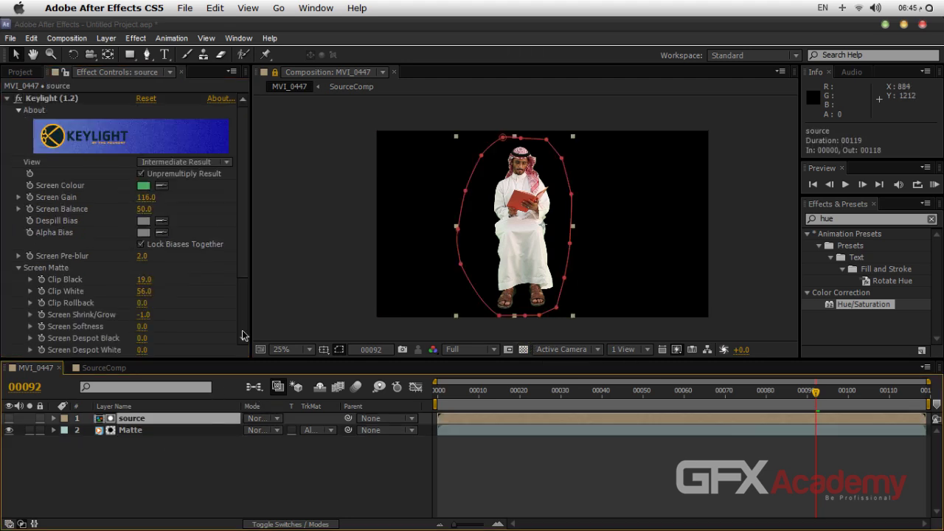
left_click(197, 430)
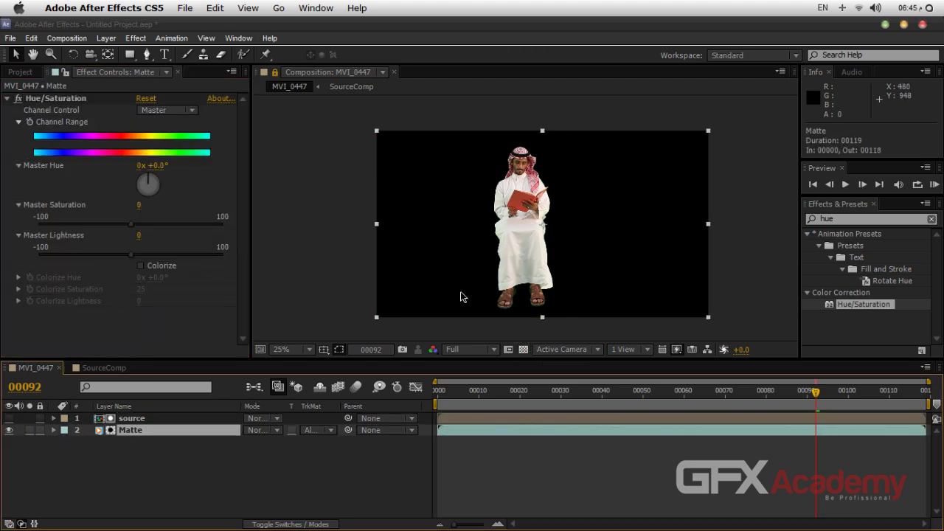
Examine the figure up close for green spill, from the hands and robe down to the sandals and up to the headscarf.
scroll(472, 274, "up", 4)
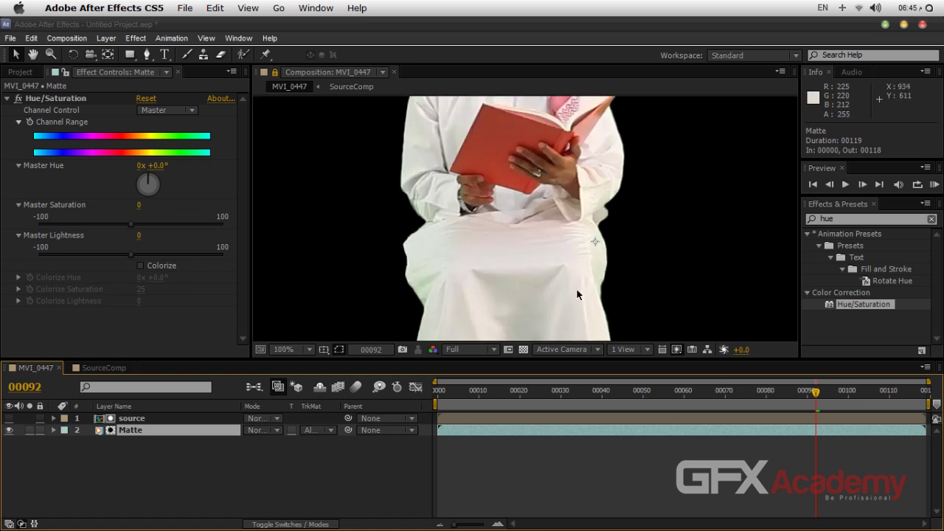
scroll(554, 283, "up", 1)
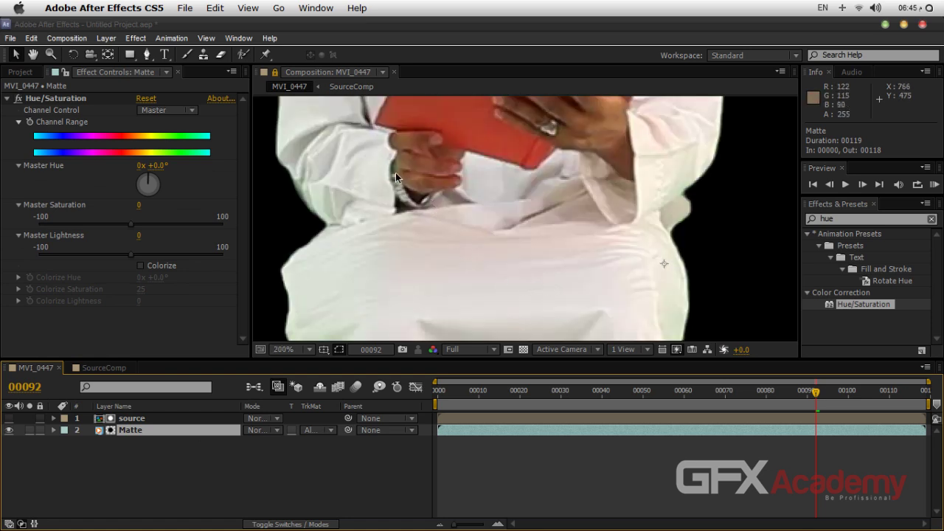
key("h")
left_click_drag(527, 300, 479, 135)
scroll(497, 249, "down", 3)
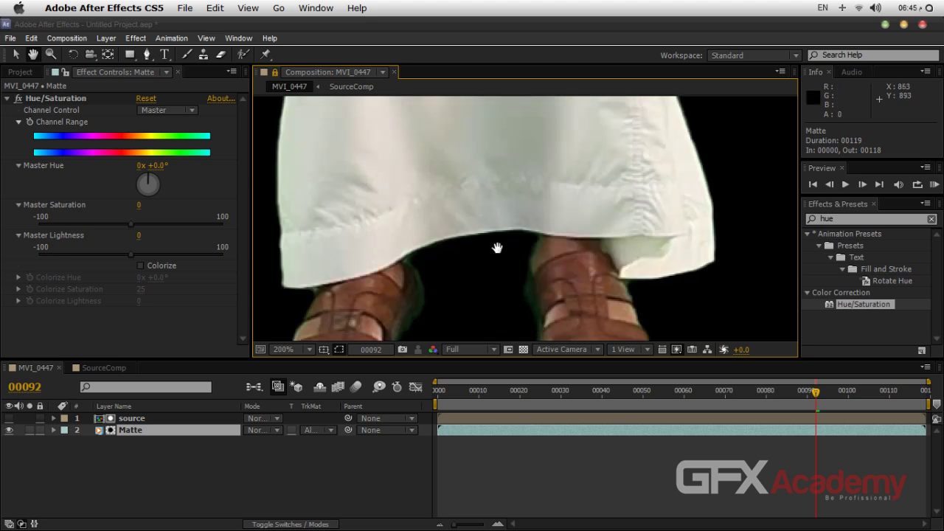
key("v")
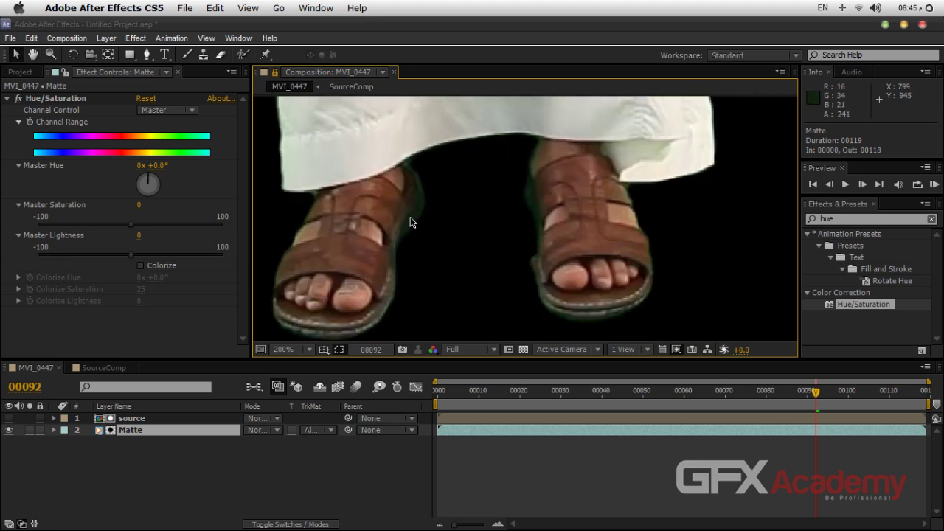
key("h")
scroll(419, 190, "up", 6)
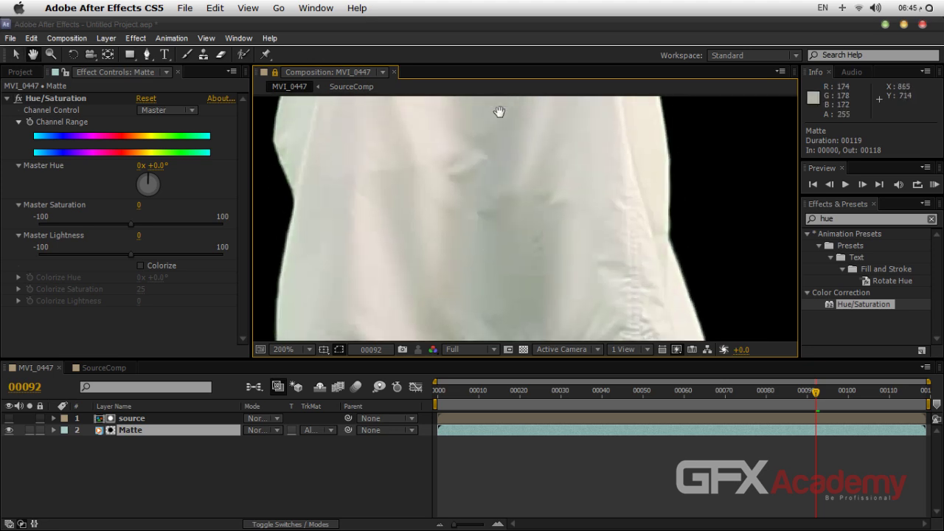
scroll(510, 323, "up", 8)
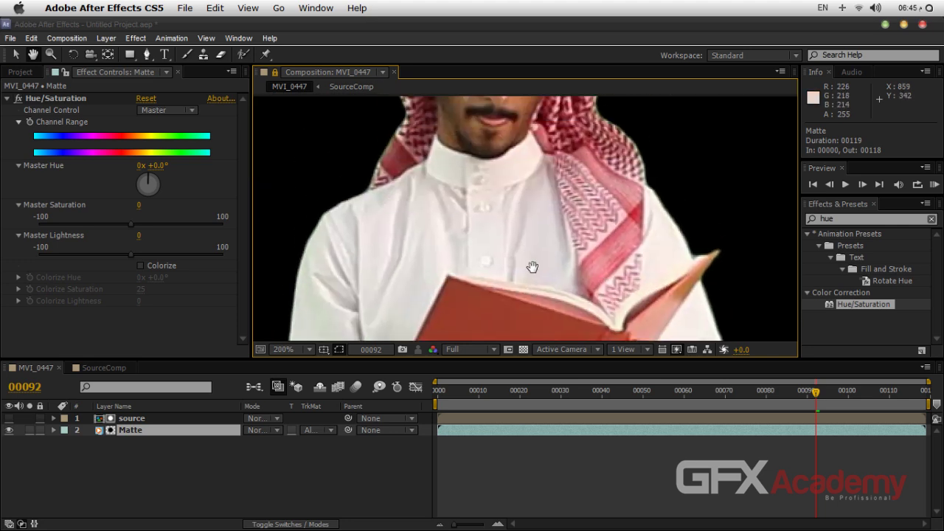
scroll(535, 261, "up", 2)
key("v")
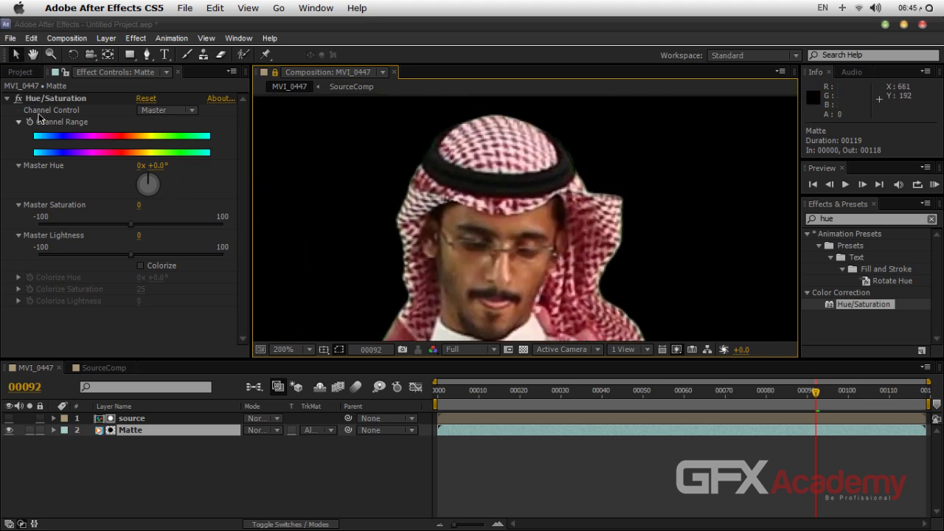
Set Hue/Saturation to the Greens channel, extend its range just past cyan, and set Green Saturation to -65 and Green Lightness to -51.
left_click(169, 111)
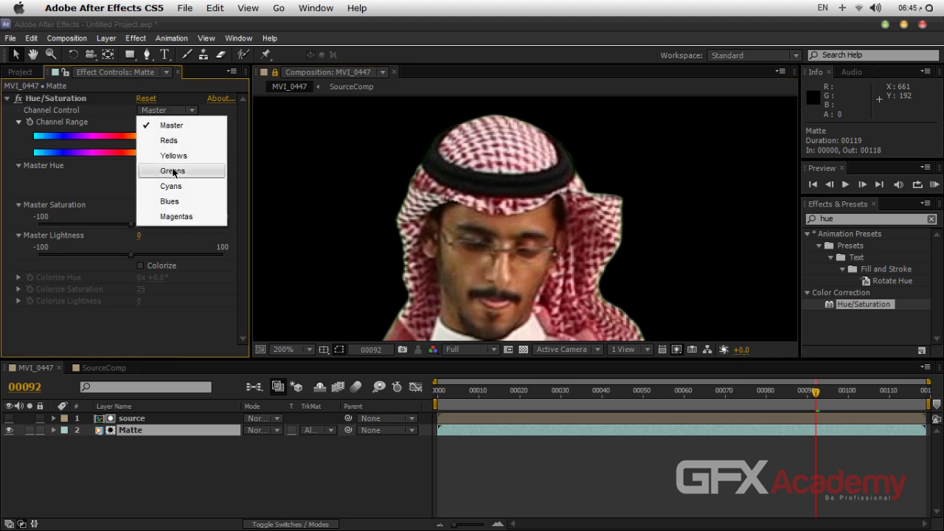
left_click(170, 170)
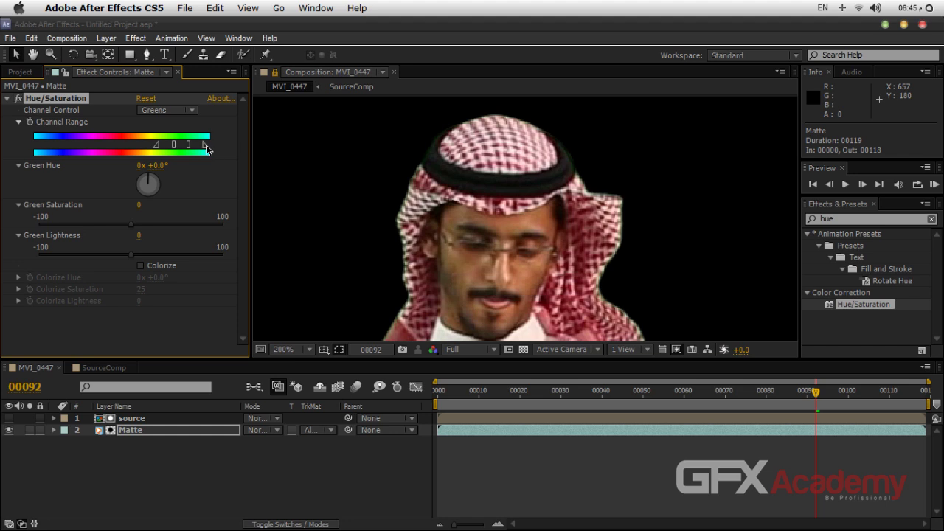
left_click_drag(206, 147, 214, 151)
left_click_drag(128, 224, 44, 225)
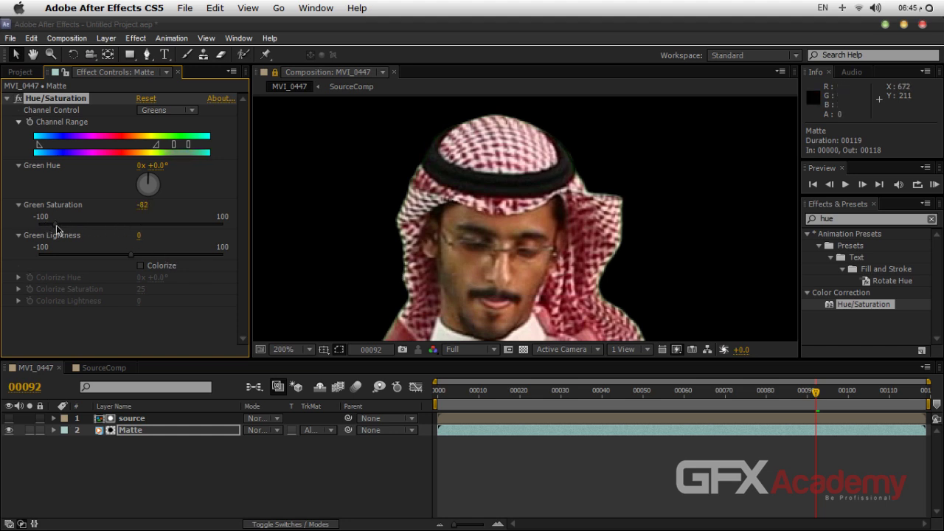
left_click(70, 225)
left_click_drag(130, 254, 84, 256)
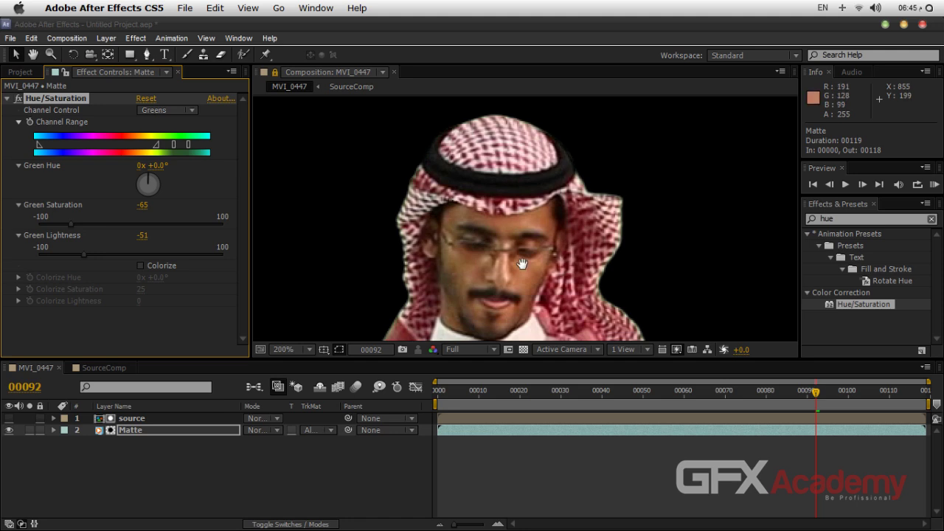
Extend the Greens range's falloff from yellow toward orange and check the figure with the Hue/Saturation effect off and on.
left_click_drag(523, 264, 501, 233)
scroll(509, 247, "down", 5)
scroll(479, 251, "up", 6)
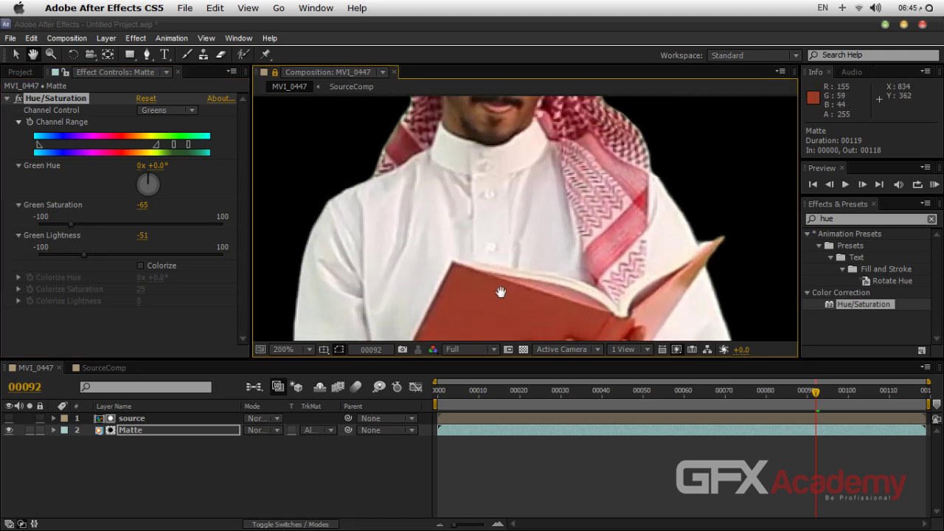
scroll(505, 276, "down", 10)
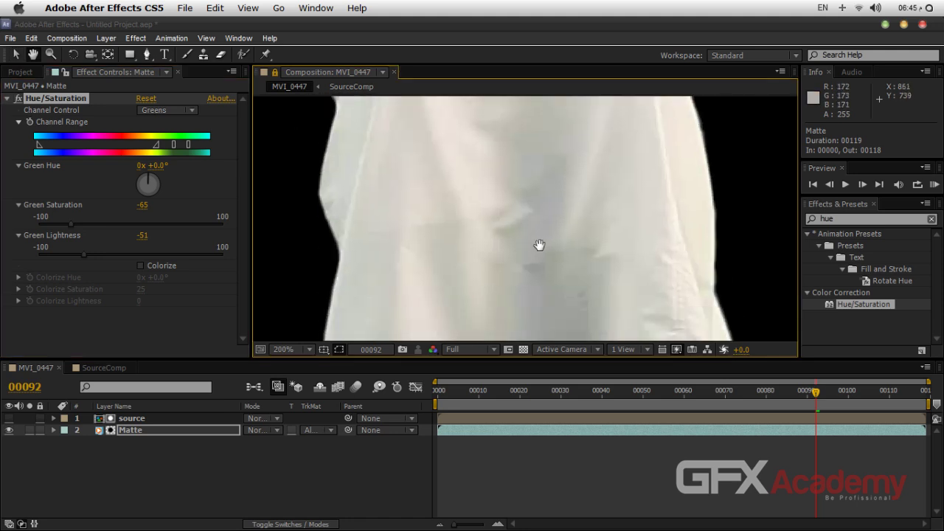
scroll(541, 144, "down", 2)
key("v")
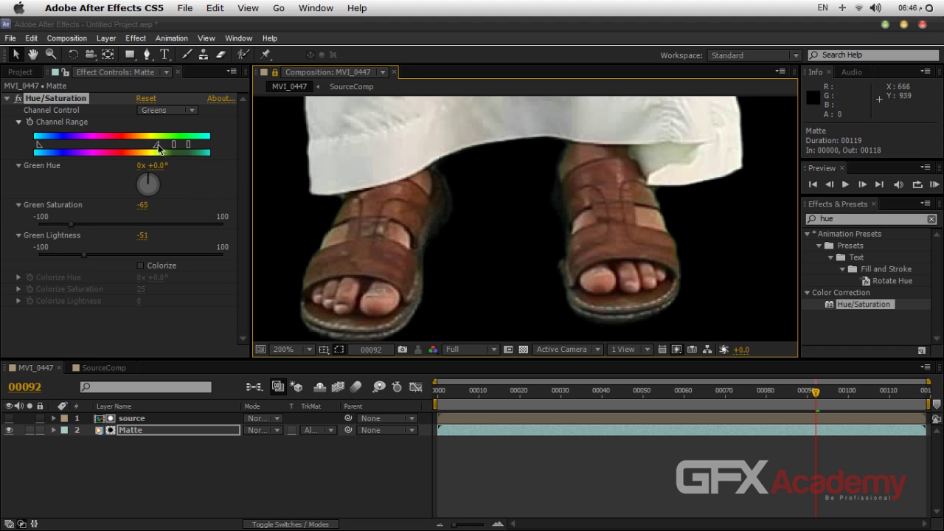
left_click_drag(156, 148, 138, 147)
left_click_drag(423, 140, 460, 238)
key("ctrl+z")
key("h")
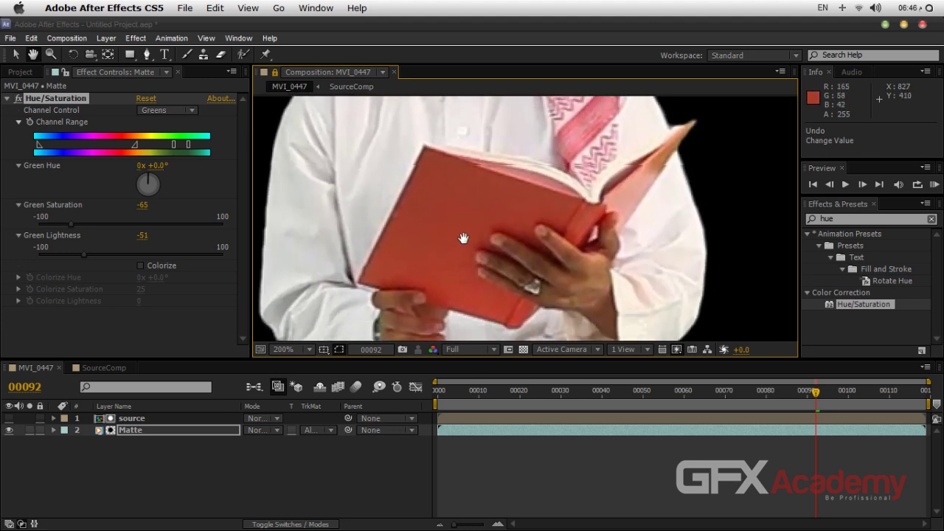
key("v")
left_click(21, 102)
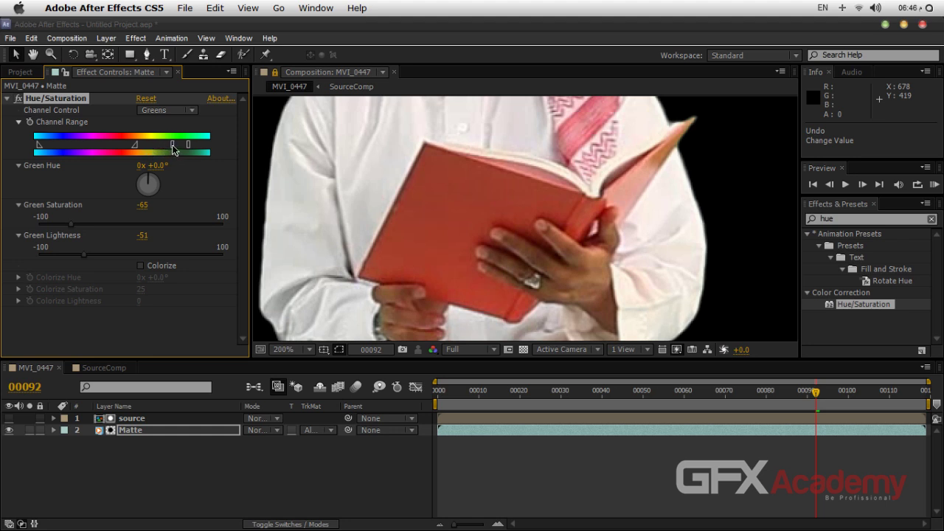
Widen the core of the Greens range to yellow and set Green Hue to -45° and Green Saturation to -50.
left_click_drag(171, 144, 150, 144)
left_click_drag(160, 167, 135, 172)
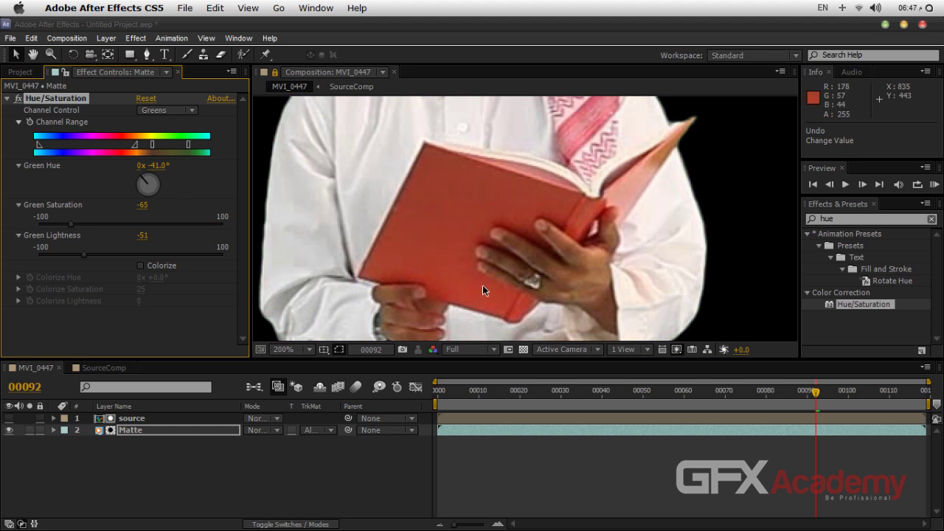
scroll(543, 222, "up", 5)
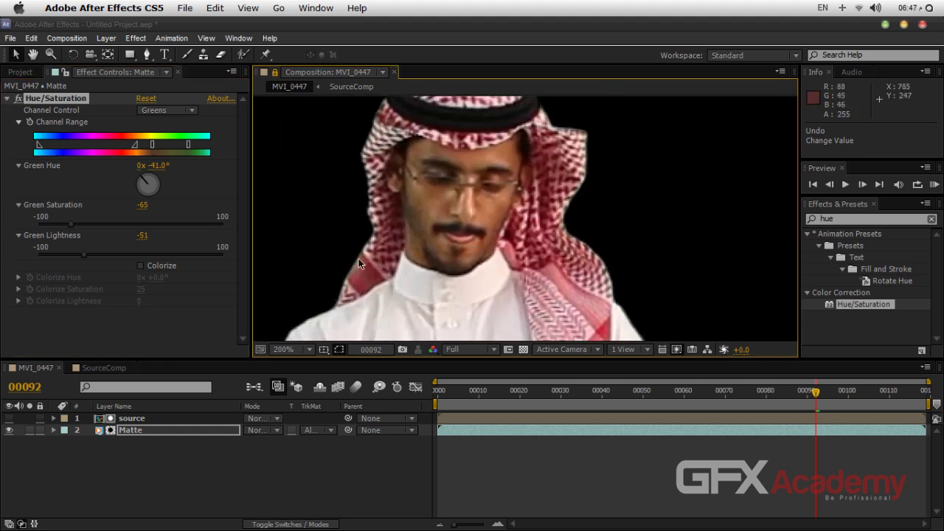
left_click(19, 104)
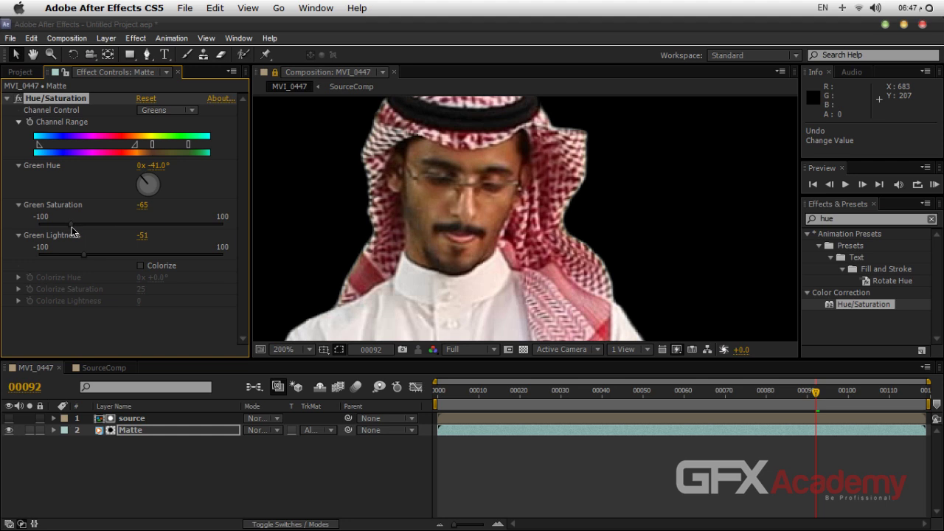
left_click_drag(72, 225, 88, 230)
Apply the Curves effect to the Matte layer and set its channel to Red.
left_click(160, 436)
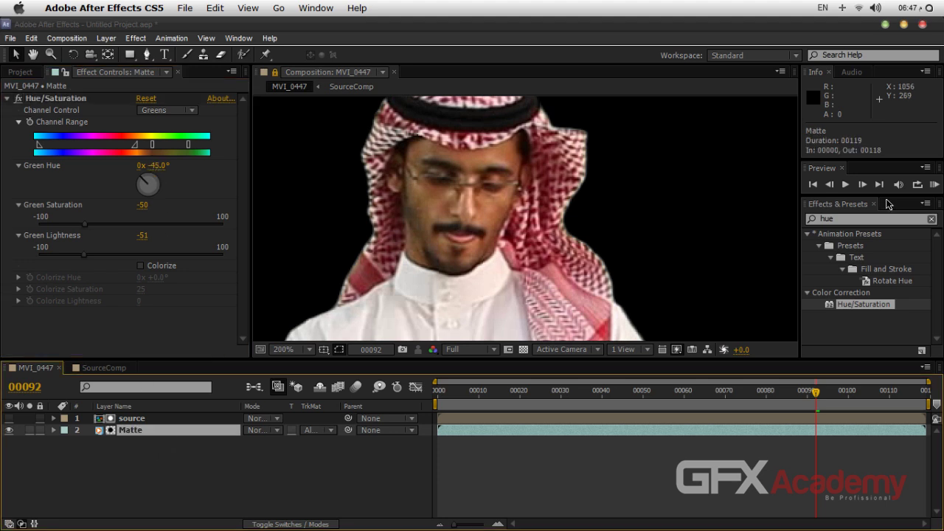
left_click(855, 216)
type("curve")
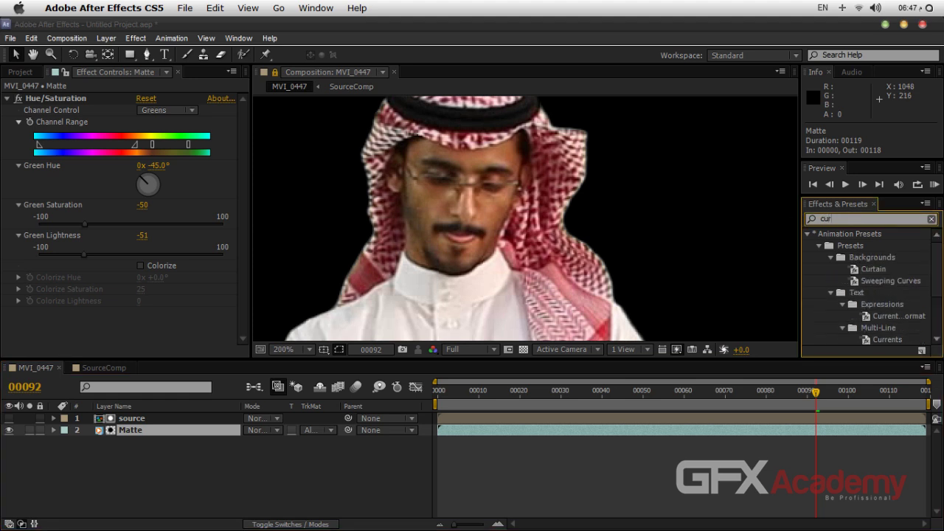
double_click(842, 292)
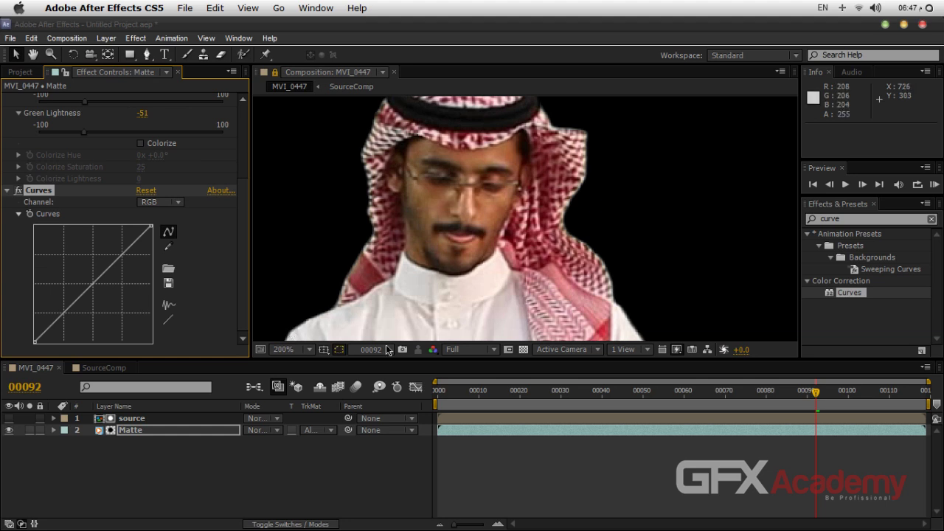
left_click(157, 203)
left_click(168, 232)
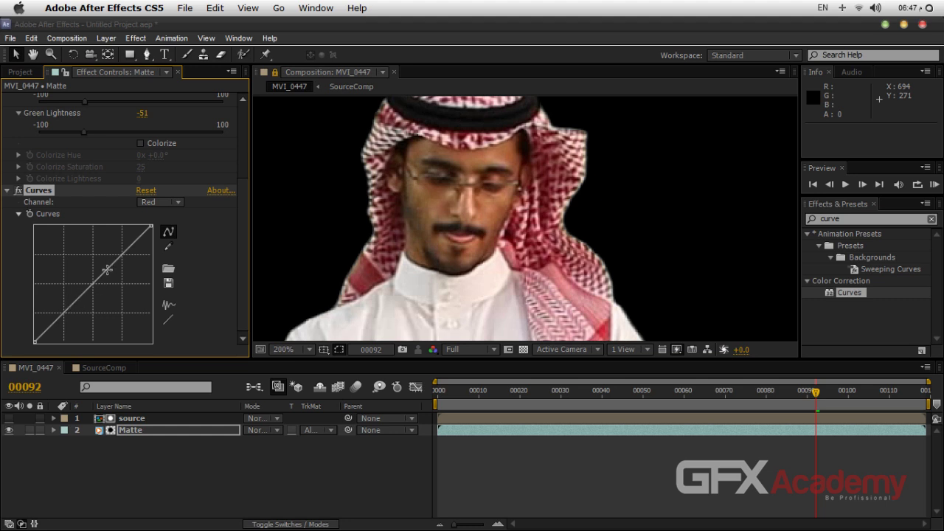
Shape the Red curve by raising a point in its upper midtones and a second point in its shadows slightly above the diagonal.
left_click_drag(111, 264, 108, 261)
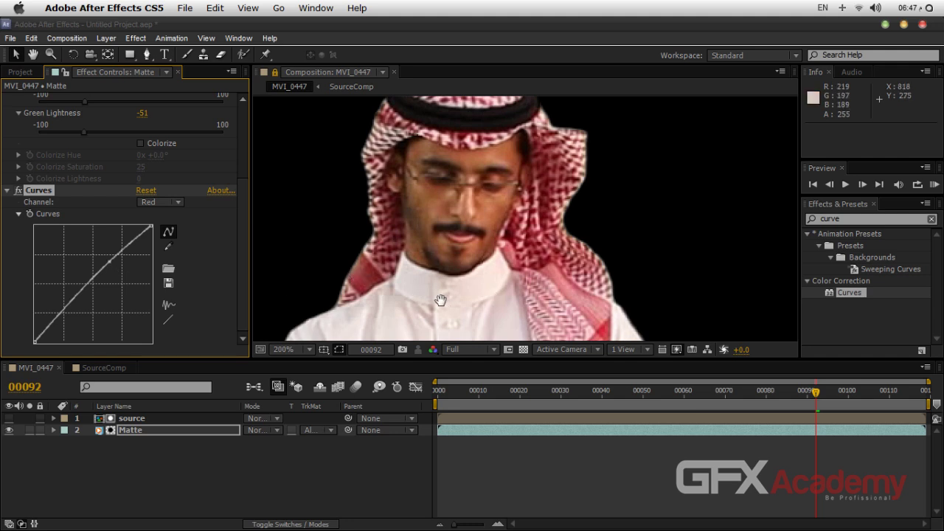
left_click_drag(440, 300, 469, 246)
key("v")
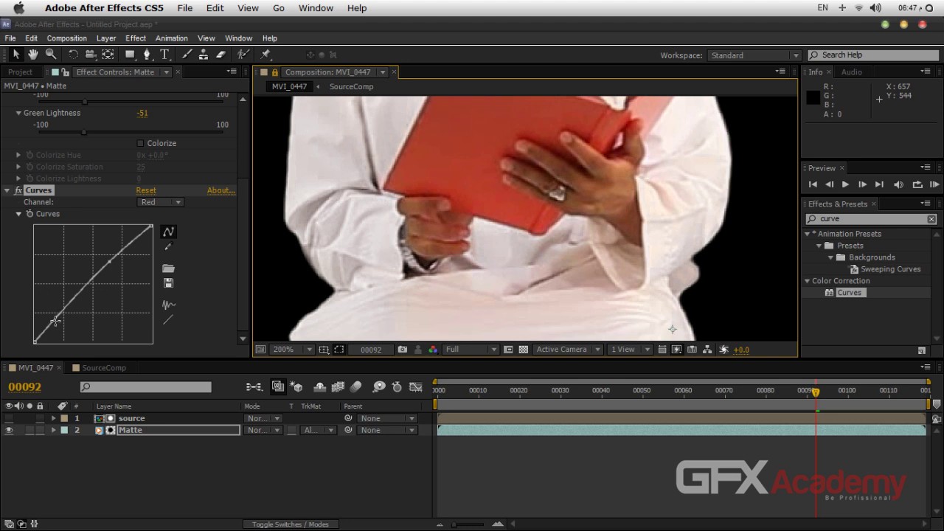
left_click_drag(55, 320, 56, 325)
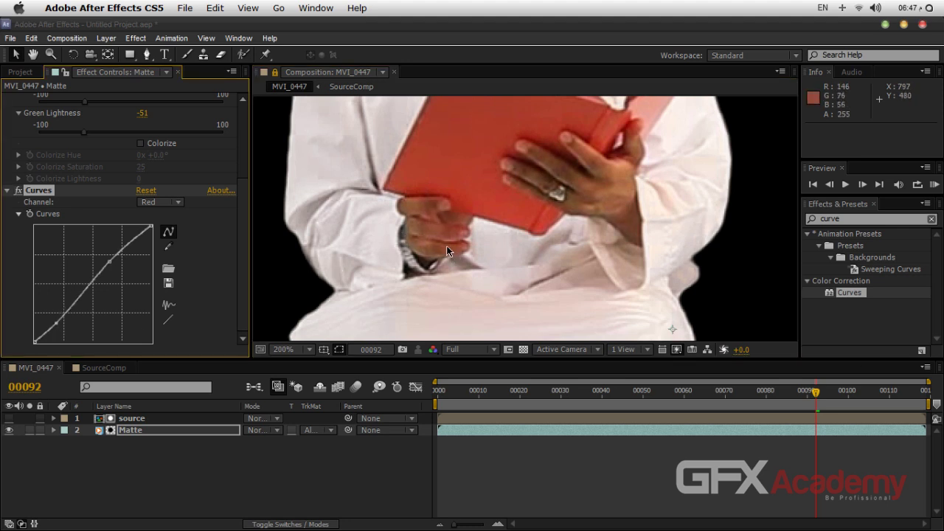
left_click_drag(54, 324, 61, 326)
key("h")
left_click_drag(462, 199, 465, 273)
left_click_drag(459, 103, 462, 234)
key("v")
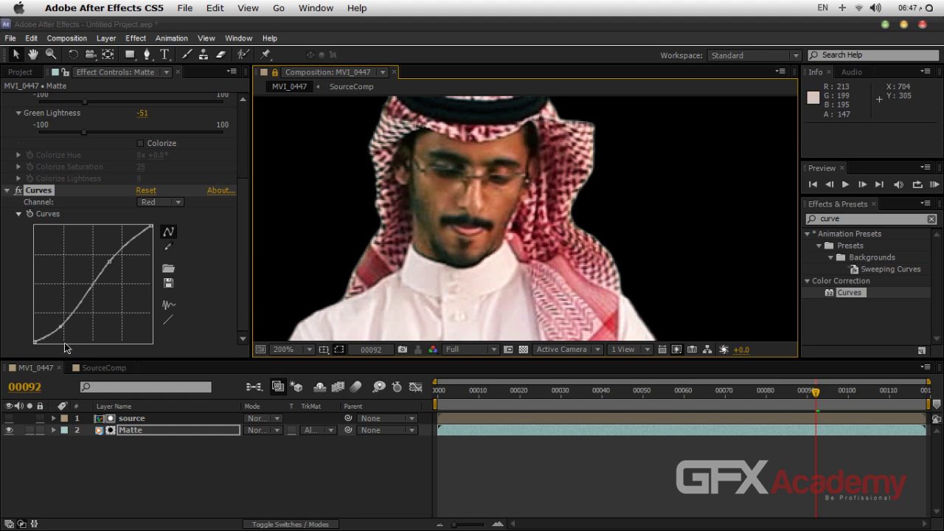
left_click_drag(61, 327, 53, 317)
Switch the Curves effect to the Blue channel and lower its shadows slightly.
left_click(181, 206)
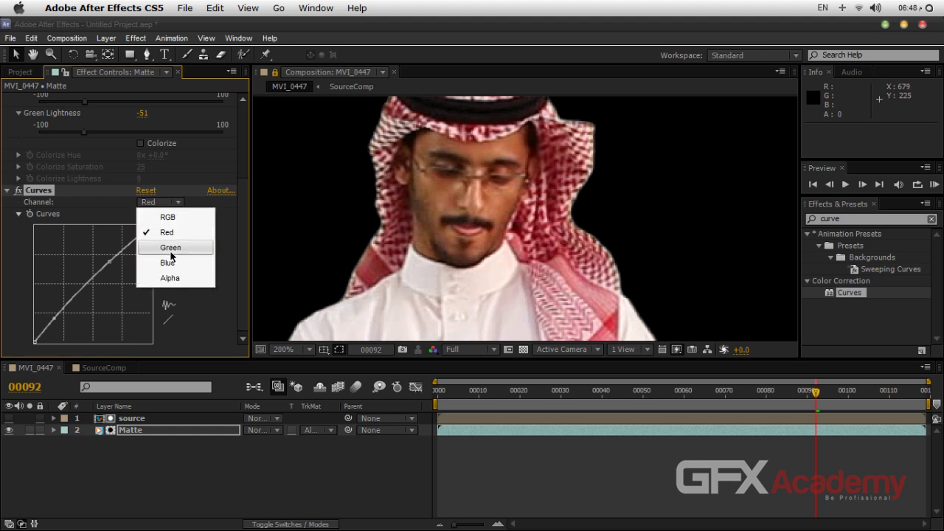
left_click(151, 261)
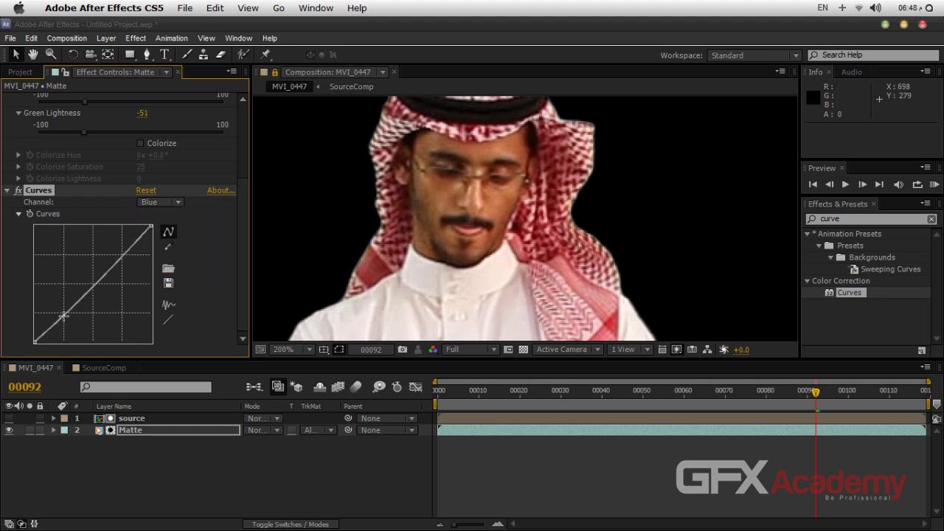
left_click(32, 54)
left_click_drag(457, 325, 495, 212)
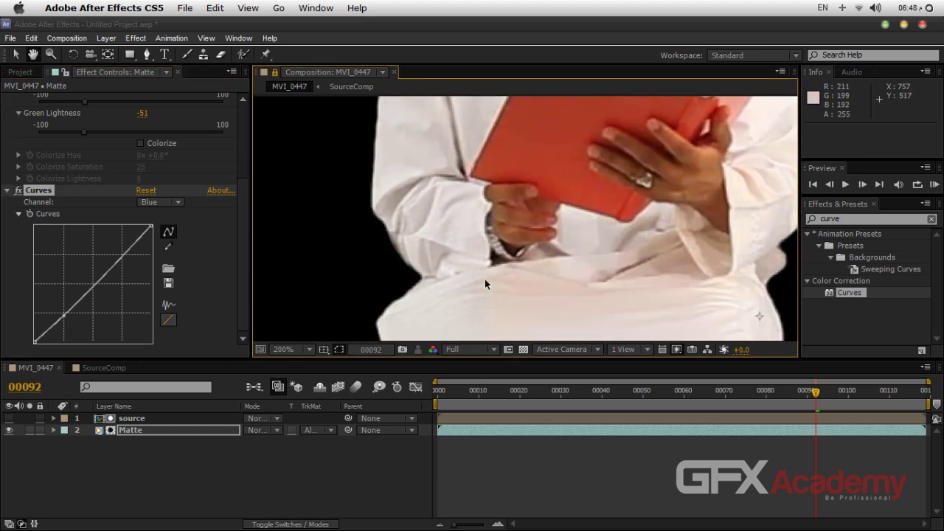
key("v")
Examine the keyed man from head to sandals for edge quality and leftover green spill.
scroll(608, 213, "down", 3)
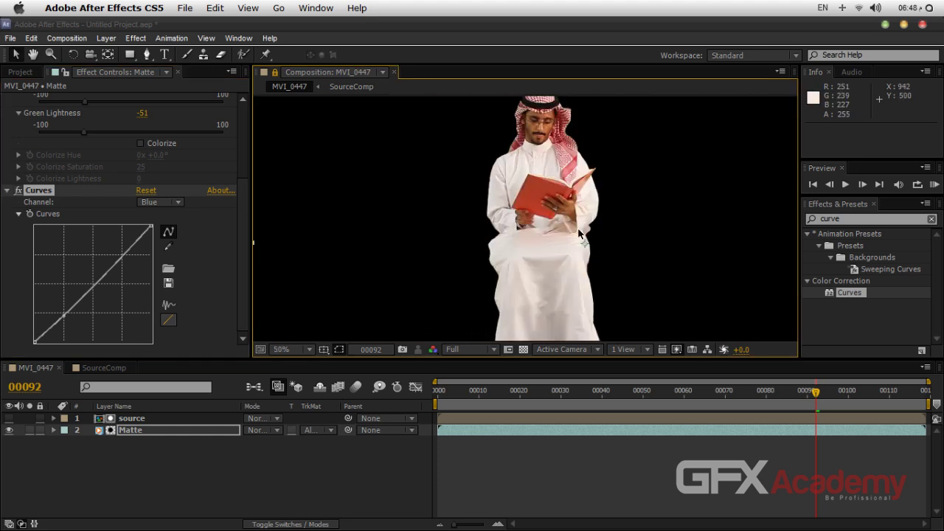
key("h")
left_click_drag(607, 218, 525, 151)
key("v")
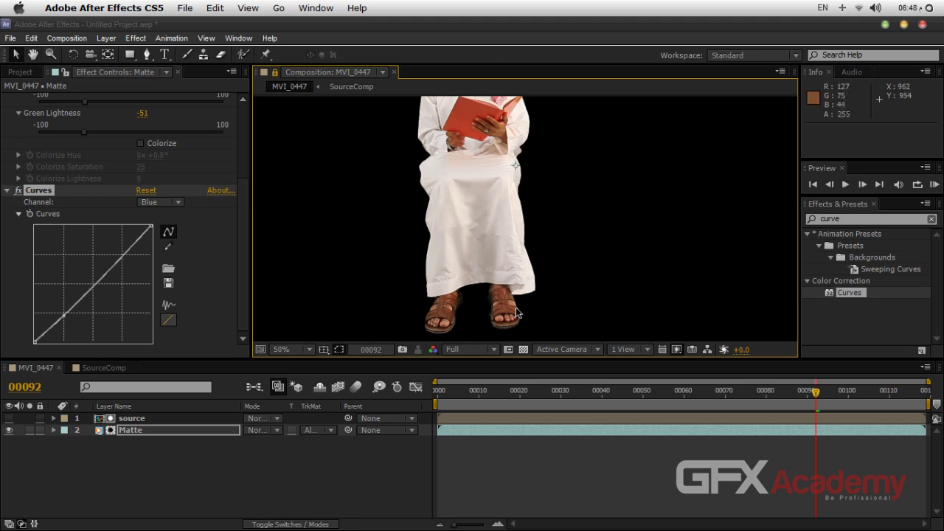
scroll(524, 299, "up", 2)
key("h")
left_click_drag(431, 321, 466, 295)
key("v")
scroll(480, 237, "down", 2)
scroll(480, 237, "down", 1)
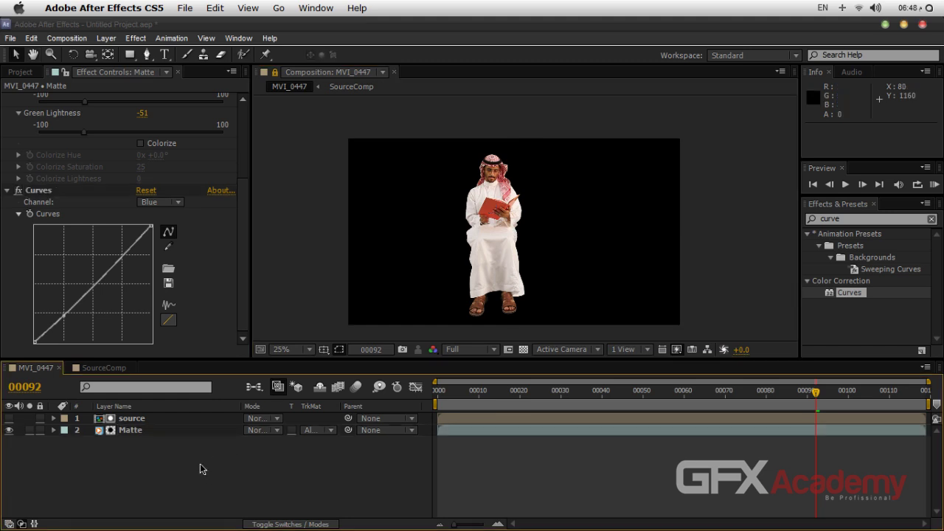
Close the SourceComp timeline and bring up the list of project items.
left_click(118, 368)
left_click(134, 368)
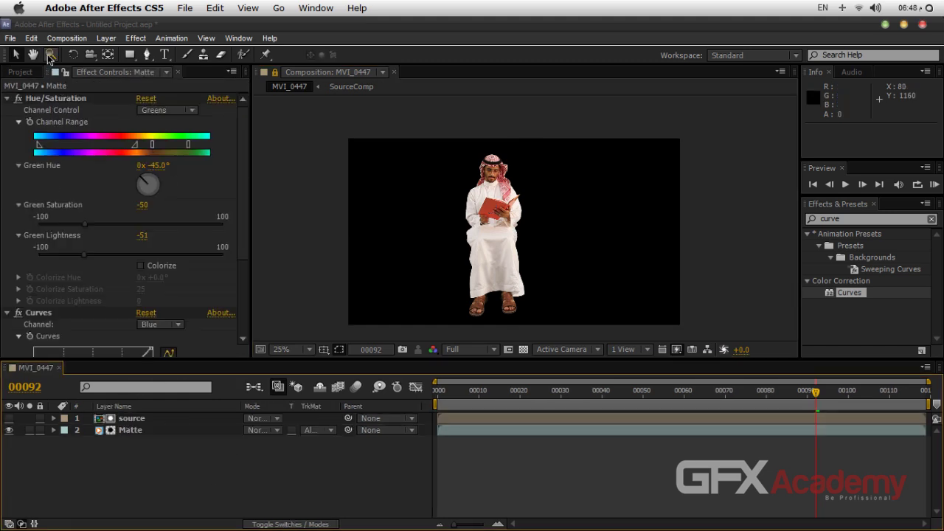
left_click(30, 72)
left_click(241, 451)
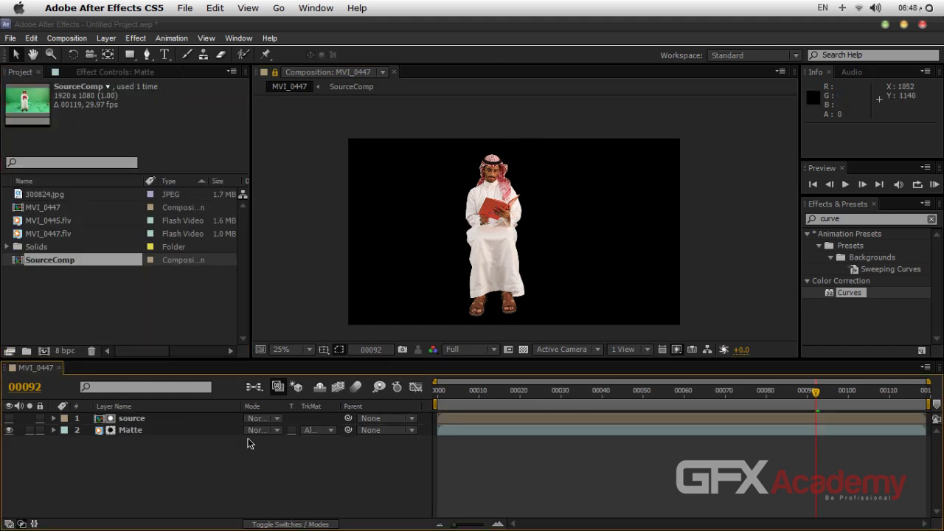
Place 300824.jpg beneath the Matte layer and inspect the keyed man against the wheat field.
left_click_drag(44, 194, 120, 464)
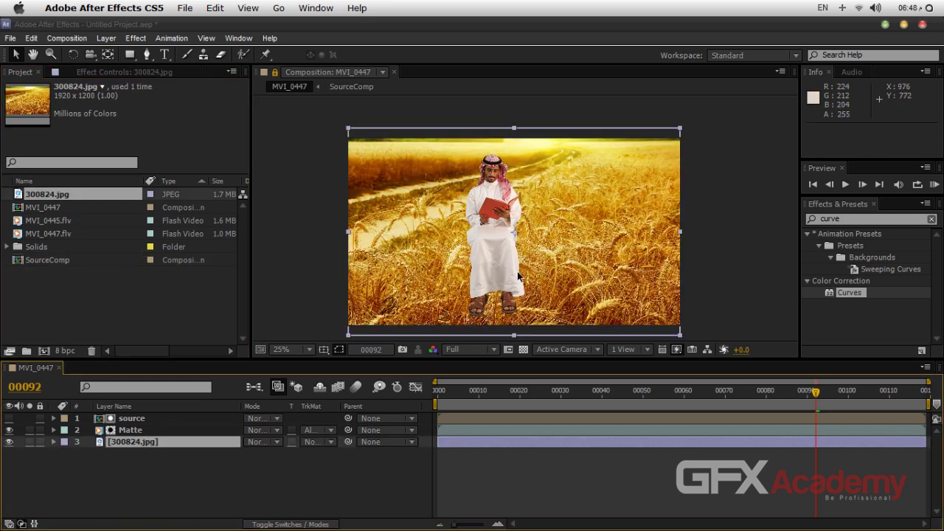
left_click(255, 475)
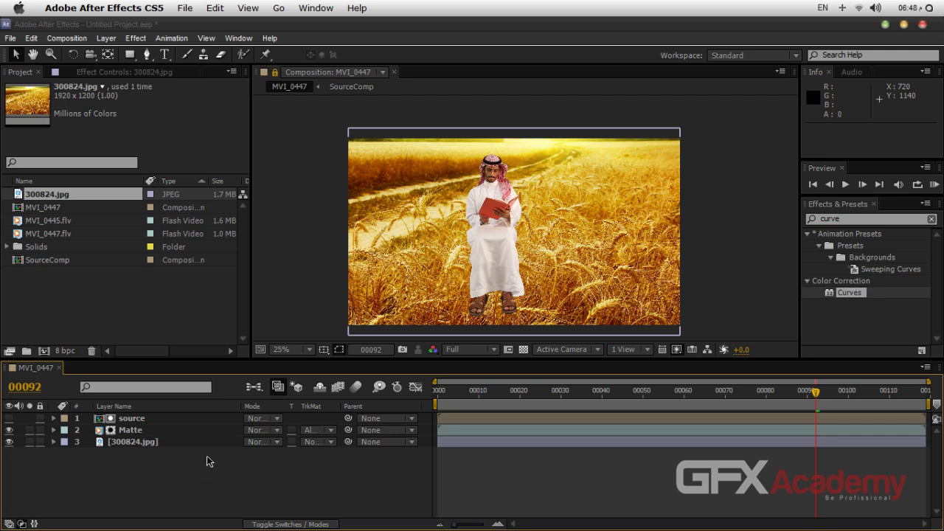
key("period")
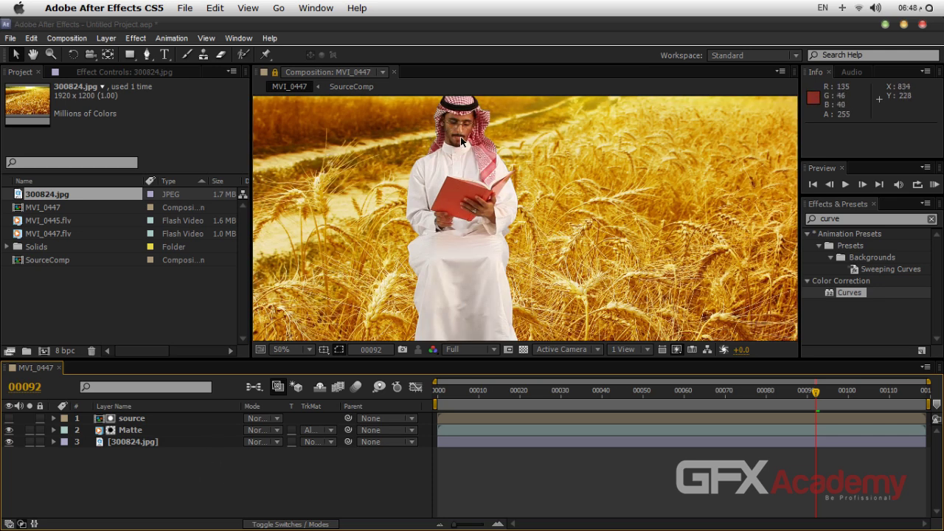
key("period")
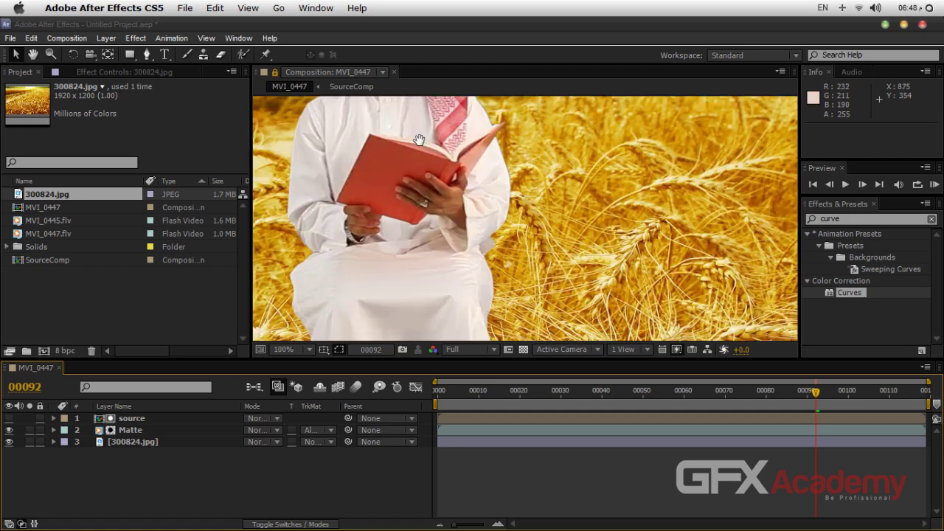
left_click_drag(418, 139, 466, 304)
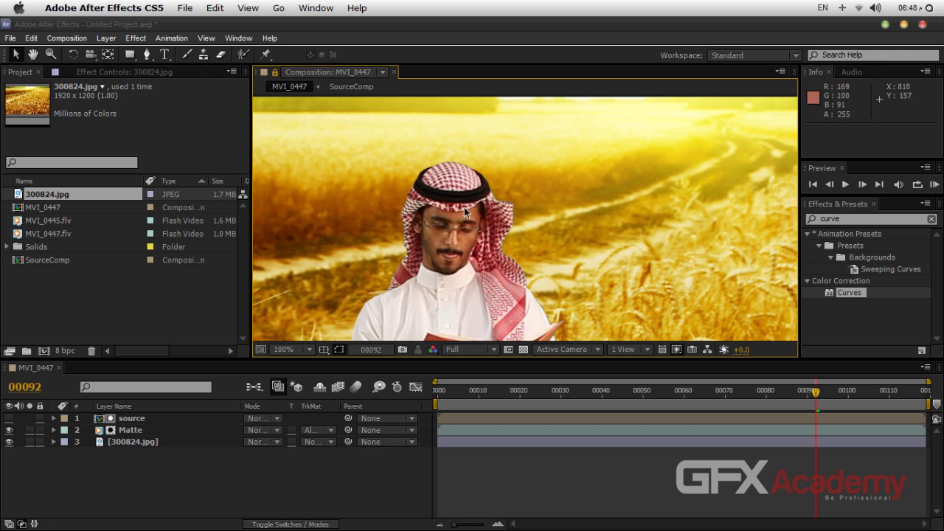
scroll(499, 212, "down", 5)
scroll(499, 212, "up", 2)
scroll(498, 212, "down", 1)
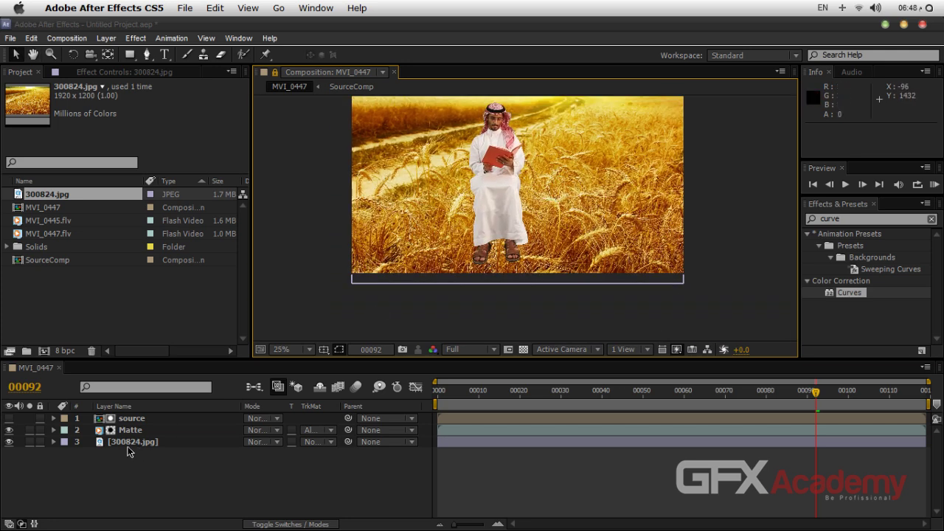
Delete the 300824.jpg layer from the MVI_0447 composition.
left_click(131, 440)
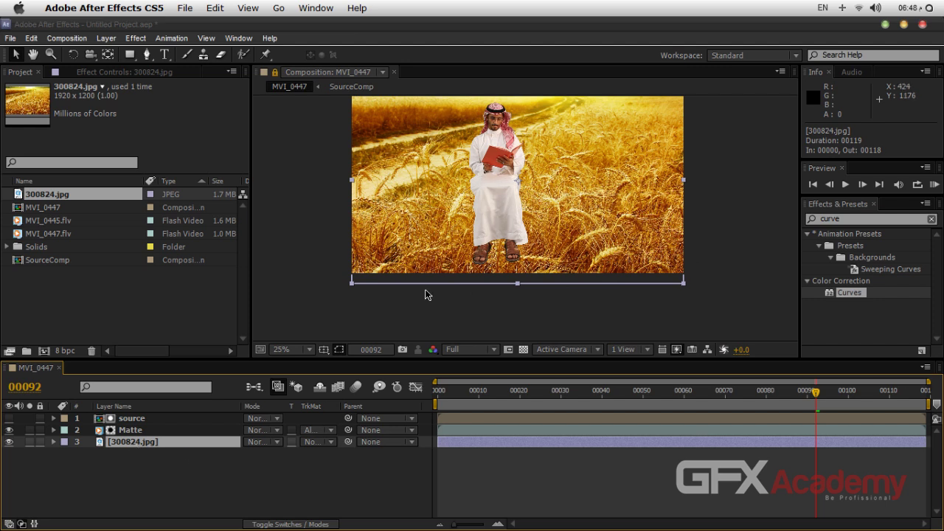
left_click(110, 483)
left_click(123, 447)
key("Delete")
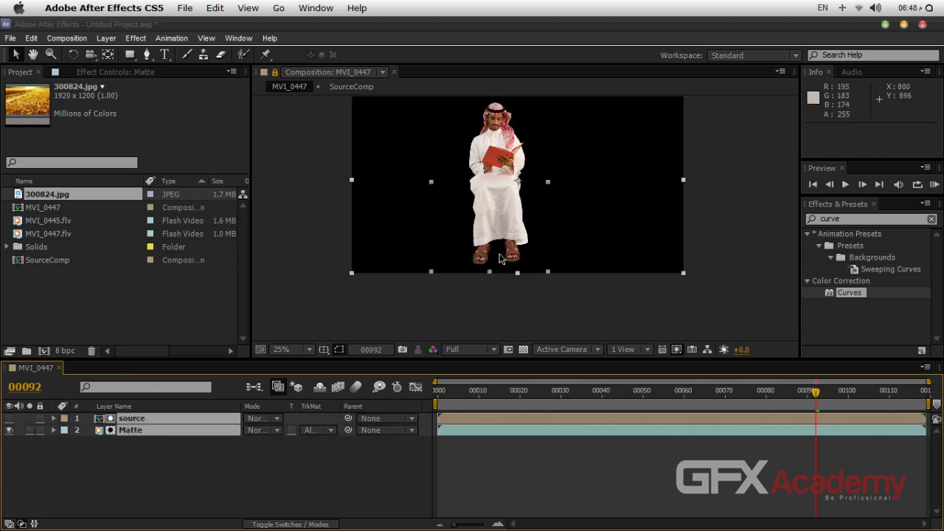
Pre-compose the source and Matte layers into a composition named FinalKeying, moving all attributes into it.
scroll(493, 277, "up", 2)
scroll(492, 277, "down", 2)
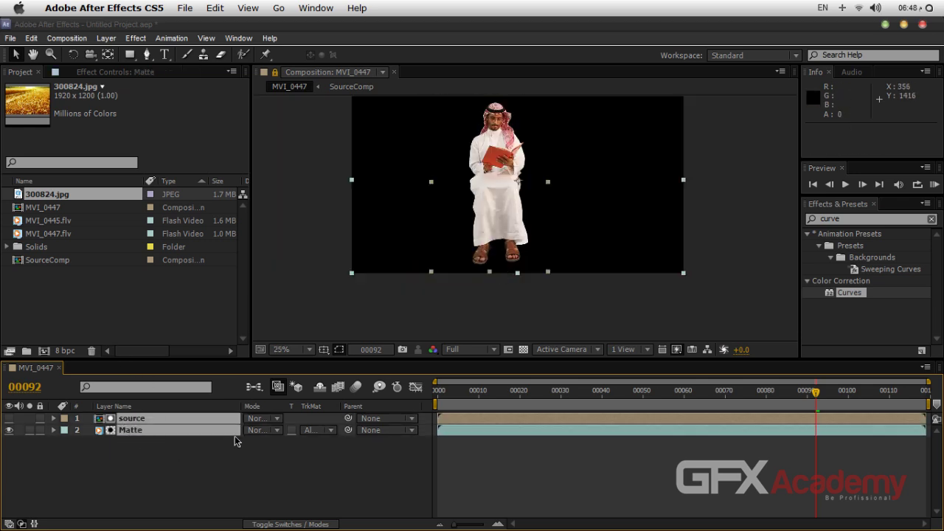
key("super+shift+c")
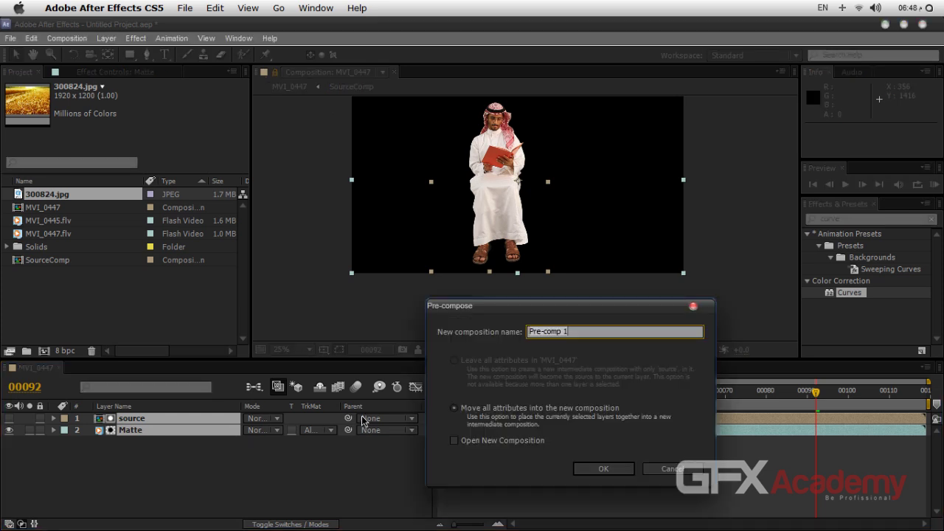
type("FinalKeying")
key("Return")
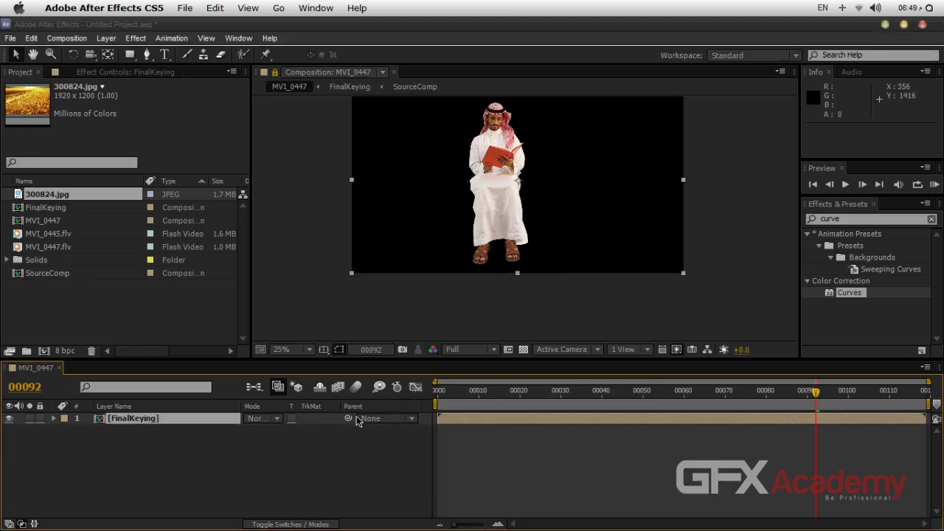
Check FinalKeying with the transparency grid on and off, and add 300824.jpg as the layer beneath it.
left_click(522, 349)
left_click(523, 349)
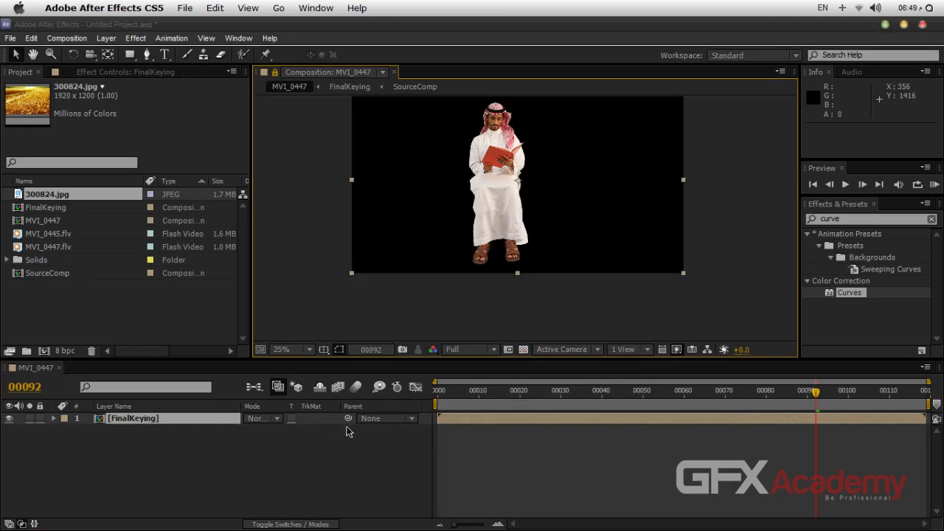
left_click(261, 464)
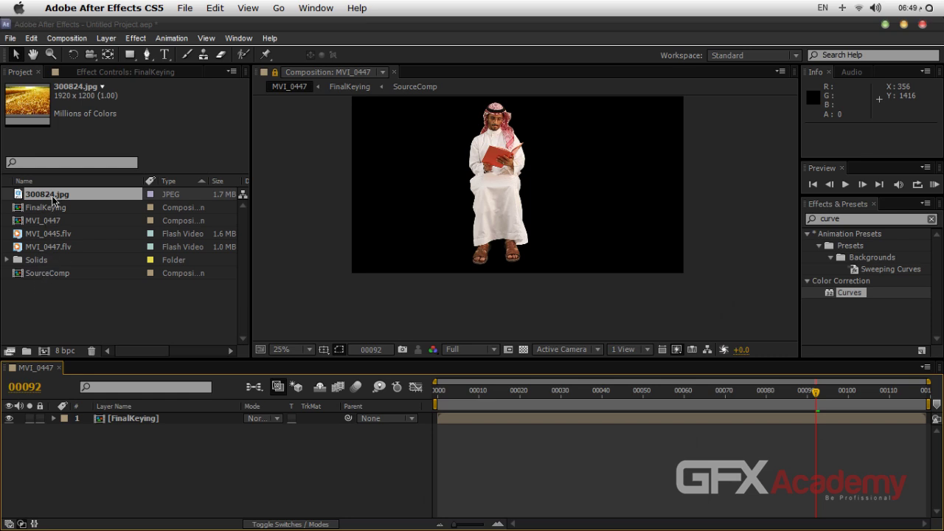
left_click_drag(52, 196, 91, 478)
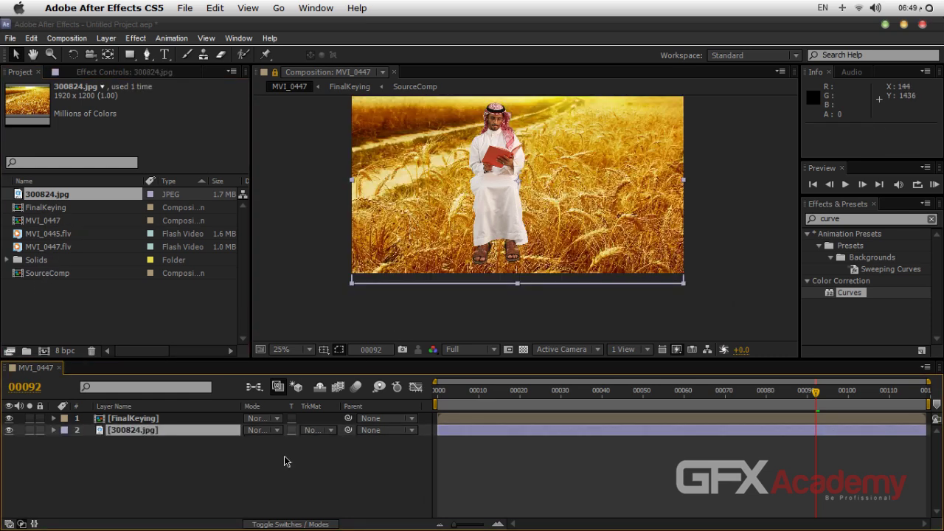
Make FinalKeying a 3D layer and move it to position 1056, 692, -1040 so the man is larger in the frame.
key("F4")
left_click(188, 418)
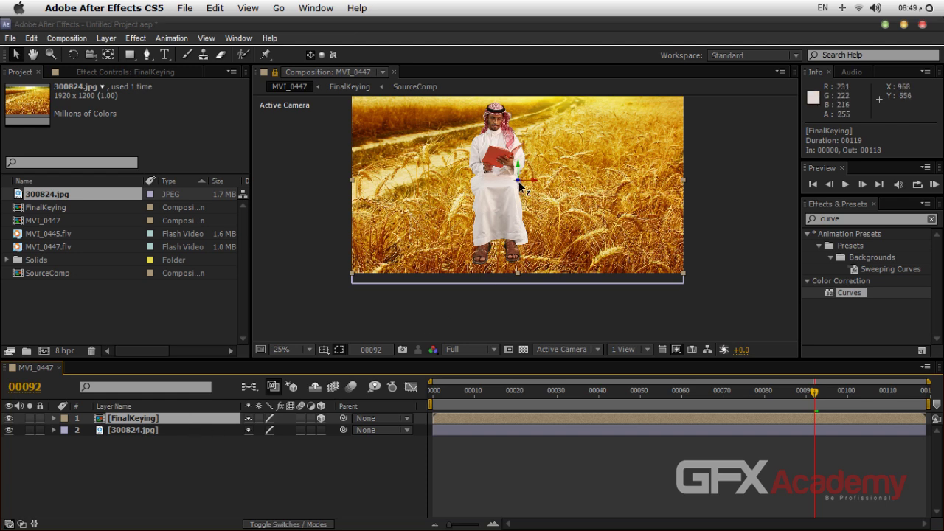
mouse_move(519, 183)
left_mouse_down()
mouse_move(511, 182)
mouse_move(531, 181)
left_mouse_up()
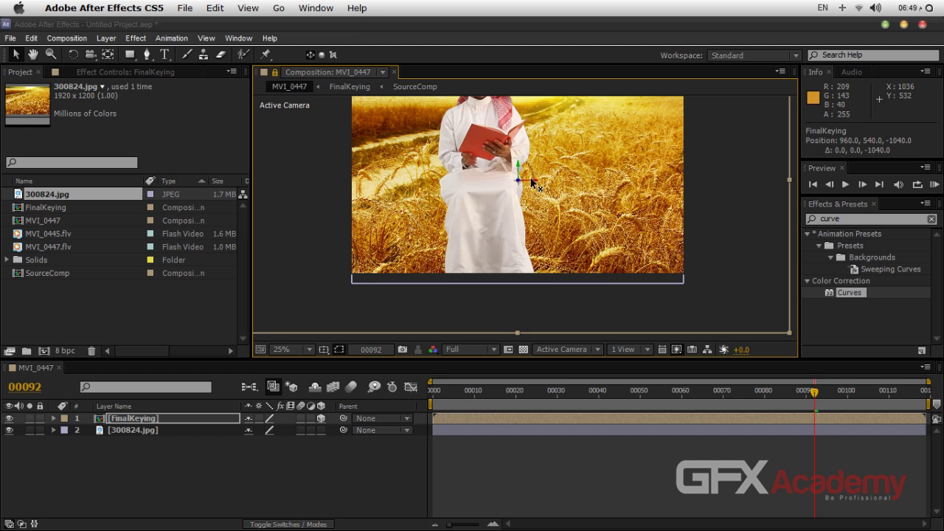
key("comma")
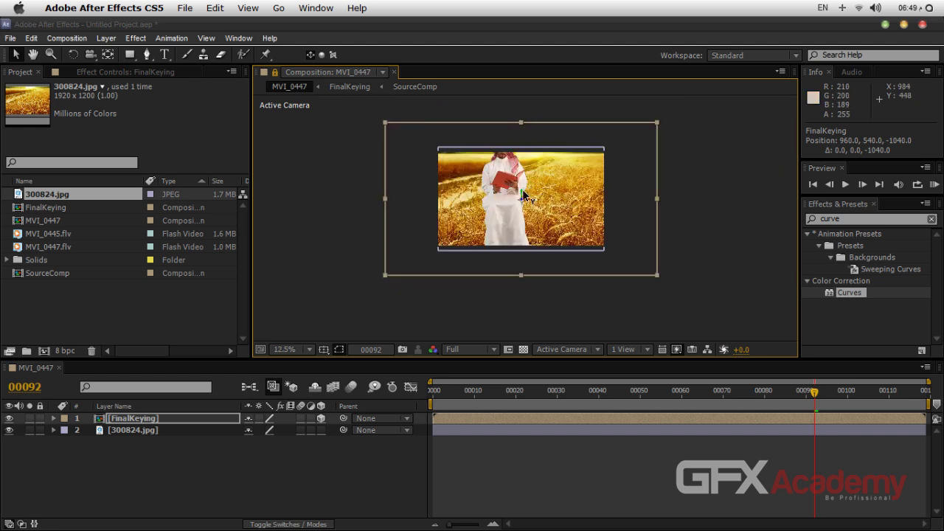
left_click_drag(522, 189, 538, 225)
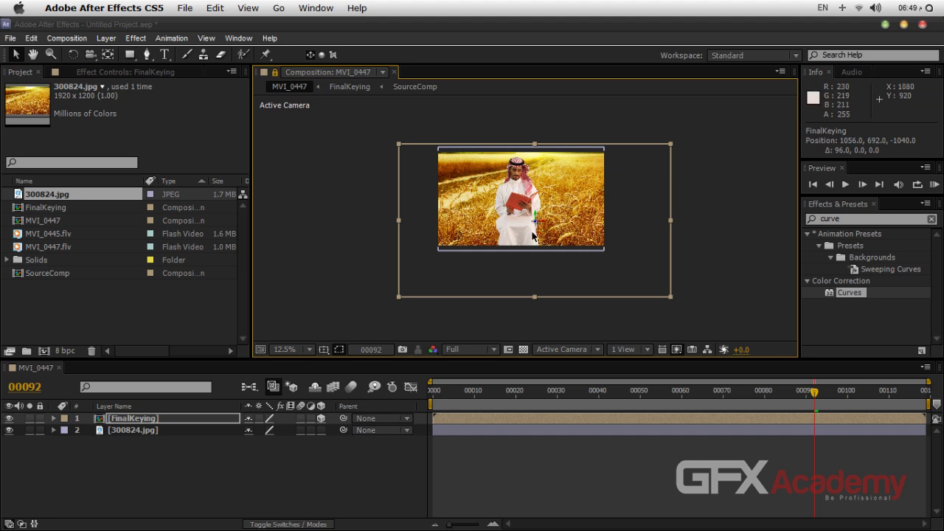
key("period")
left_click(328, 477)
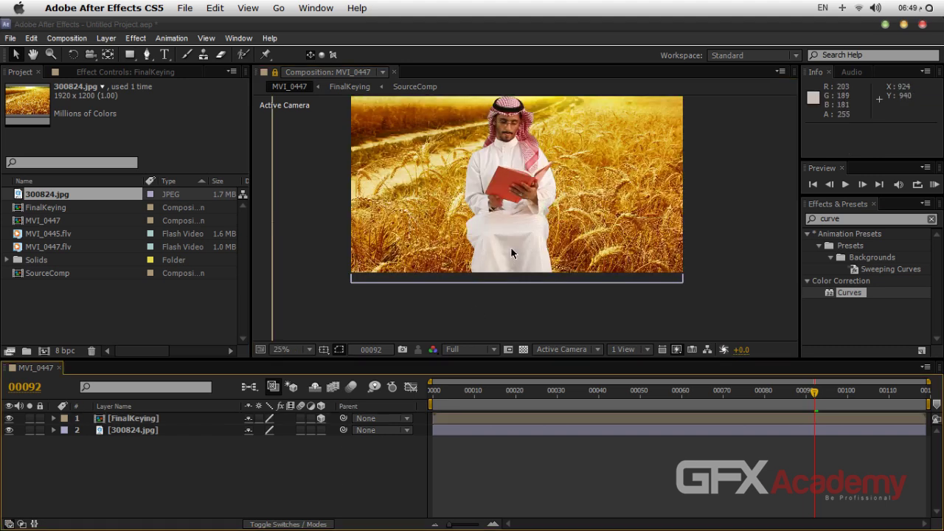
key("comma")
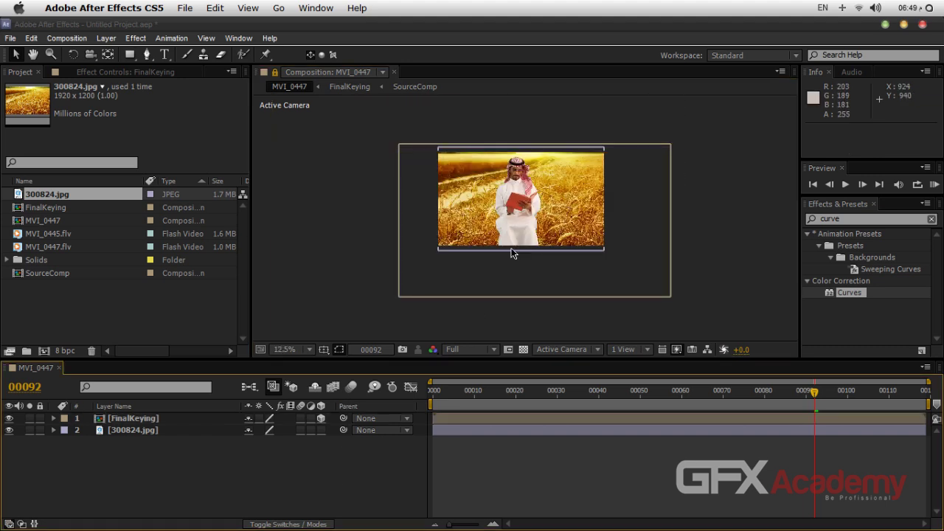
key("period")
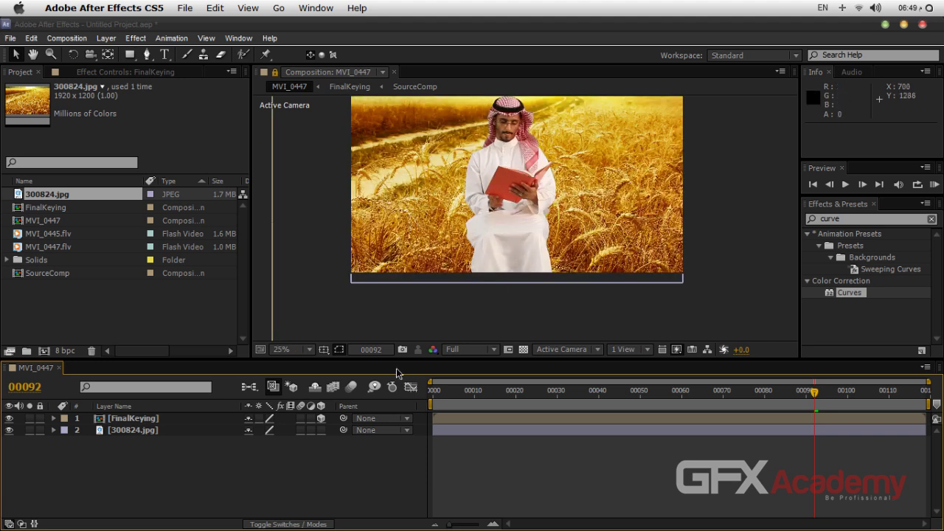
Find the Set Channels effect and apply it to the FinalKeying layer.
left_click(117, 423)
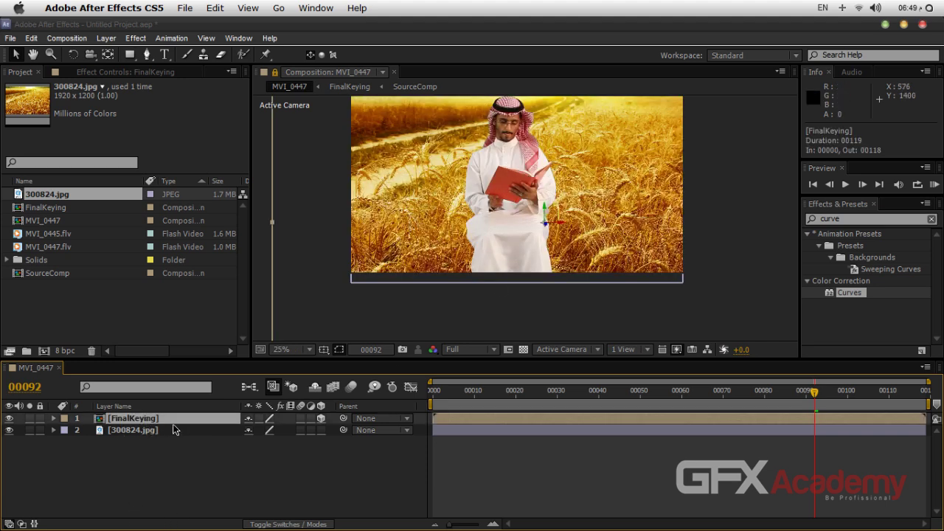
left_click(849, 218)
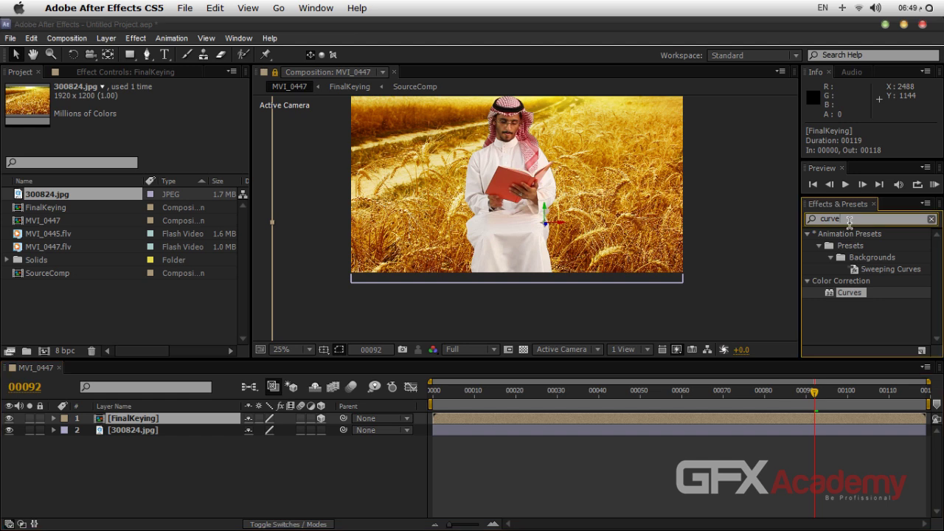
left_click(354, 461)
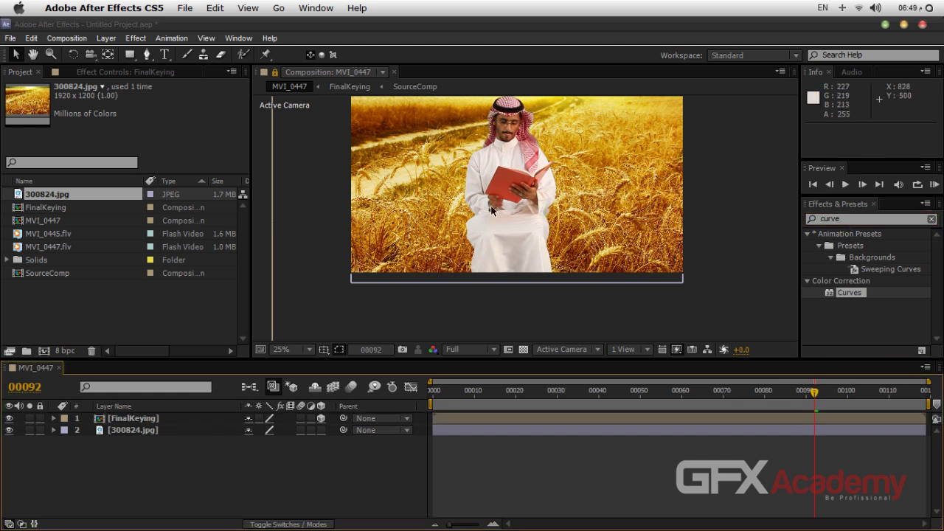
left_click(866, 220)
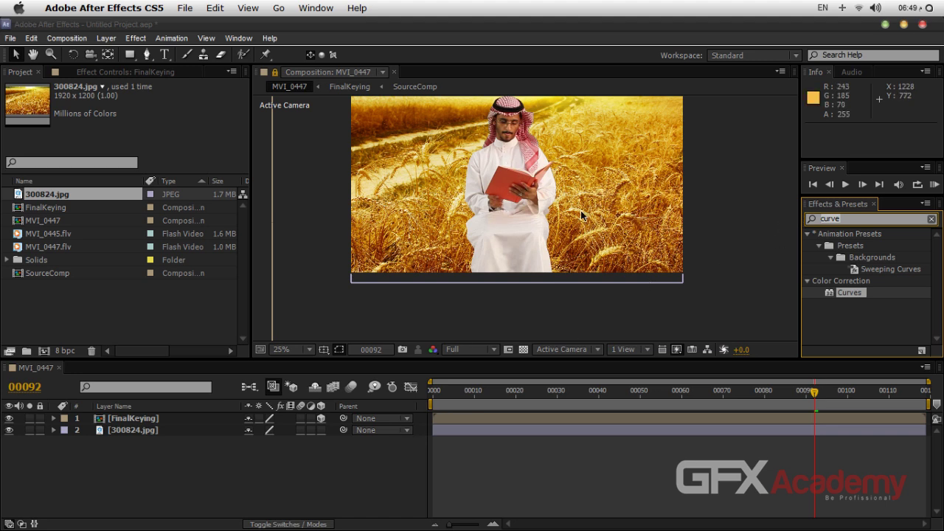
double_click(853, 219)
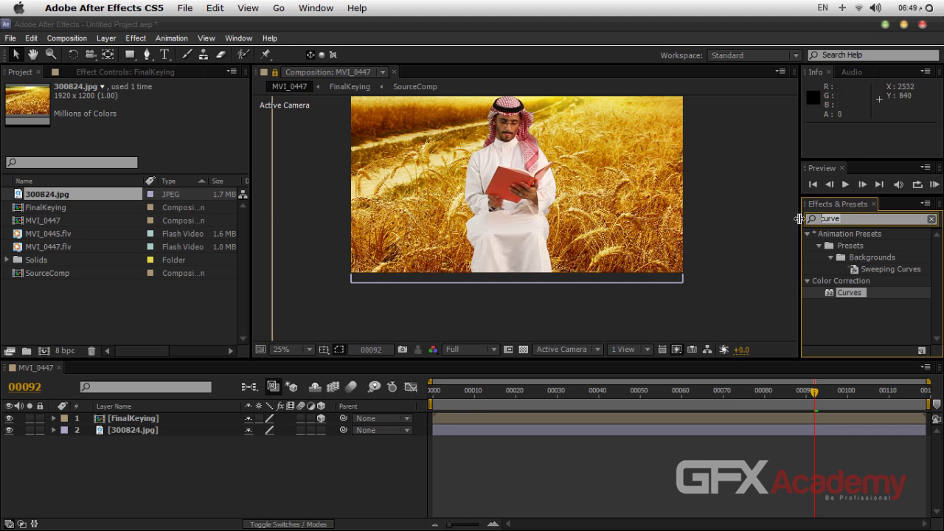
type("st")
key("BackSpace")
type("et ch")
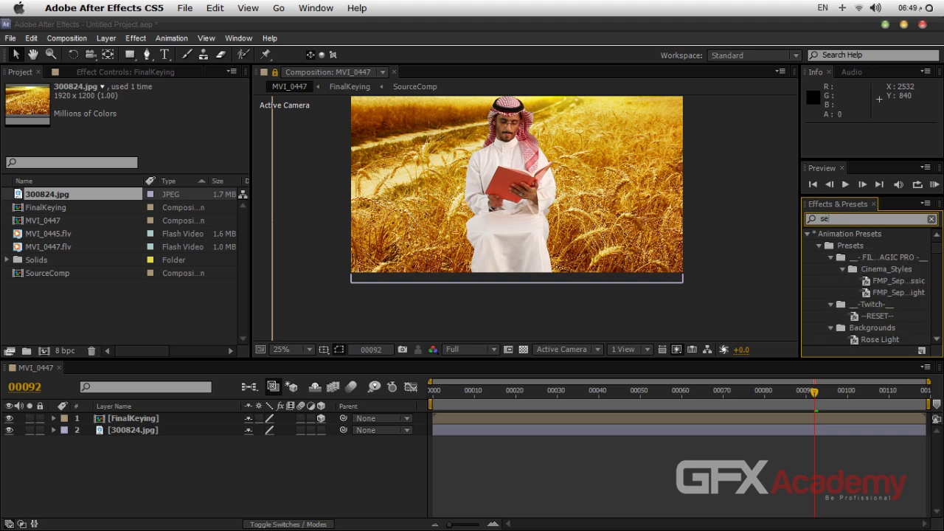
left_click_drag(859, 246, 168, 414)
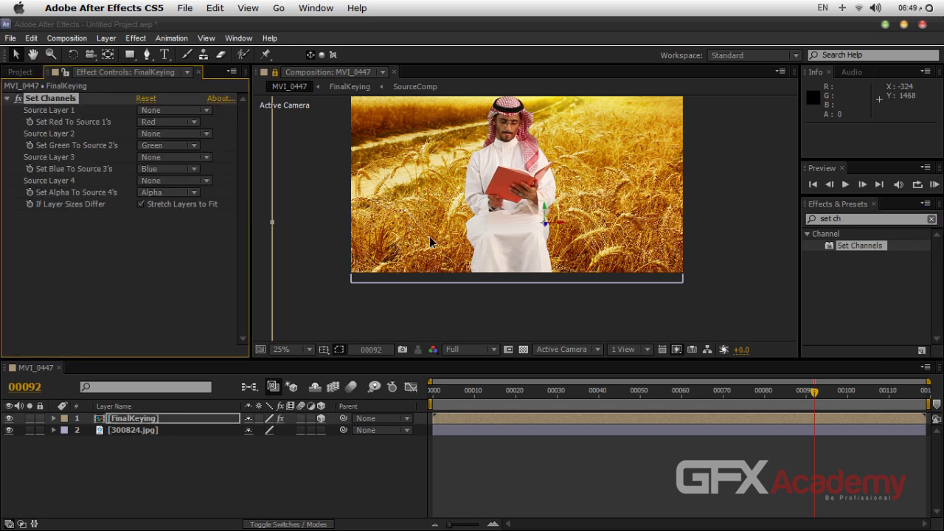
Set Source Layers 1, 2 and 3 of Set Channels to 300824.jpg.
left_click(166, 111)
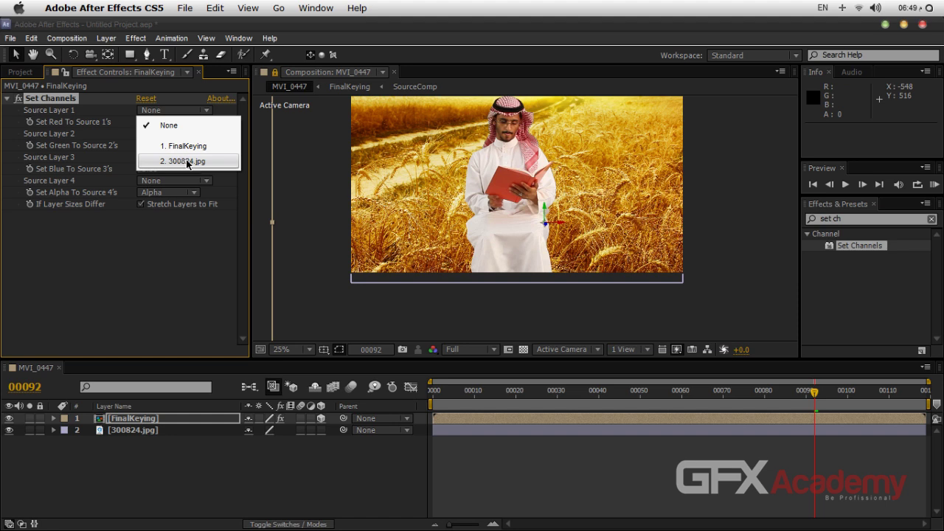
left_click(187, 162)
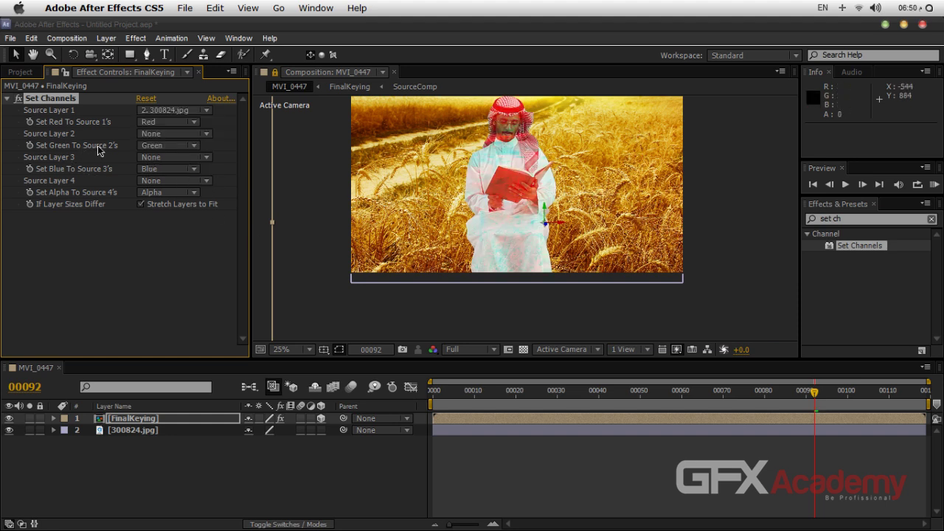
left_click(168, 133)
left_click(186, 184)
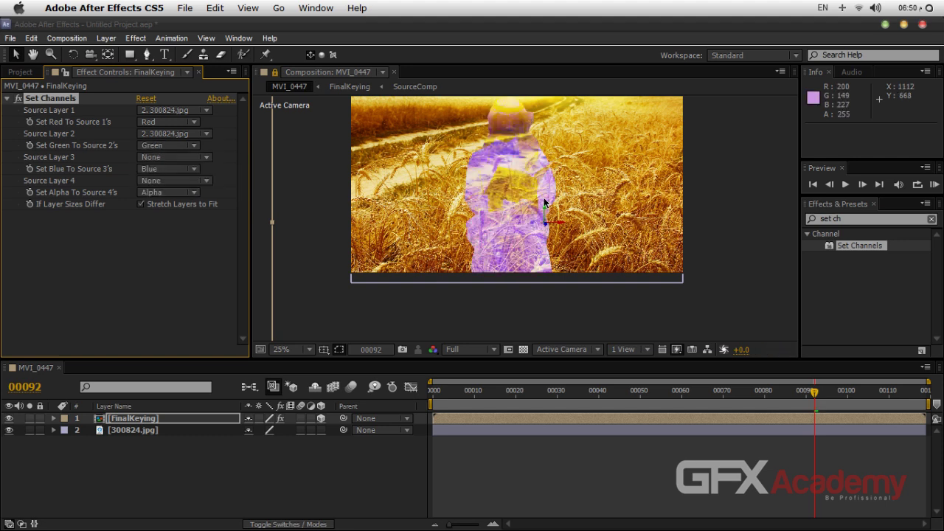
left_click(164, 157)
left_click(191, 210)
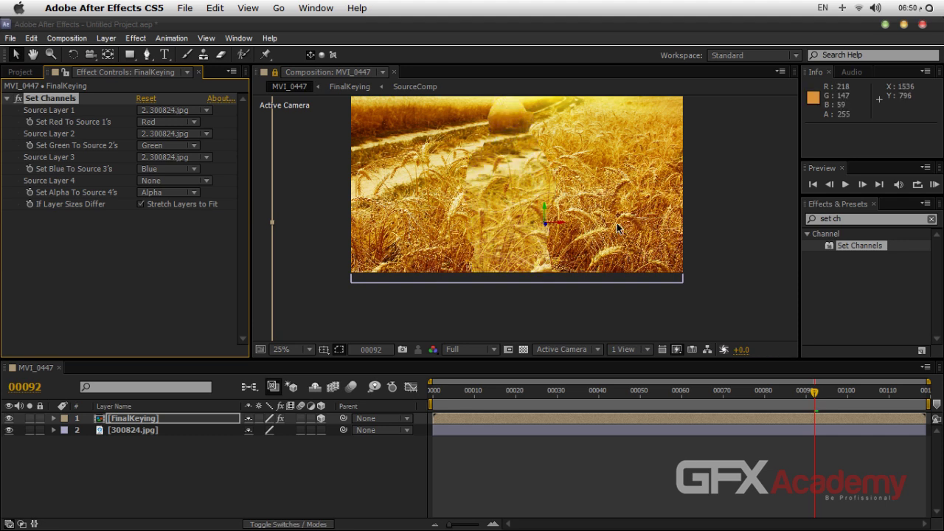
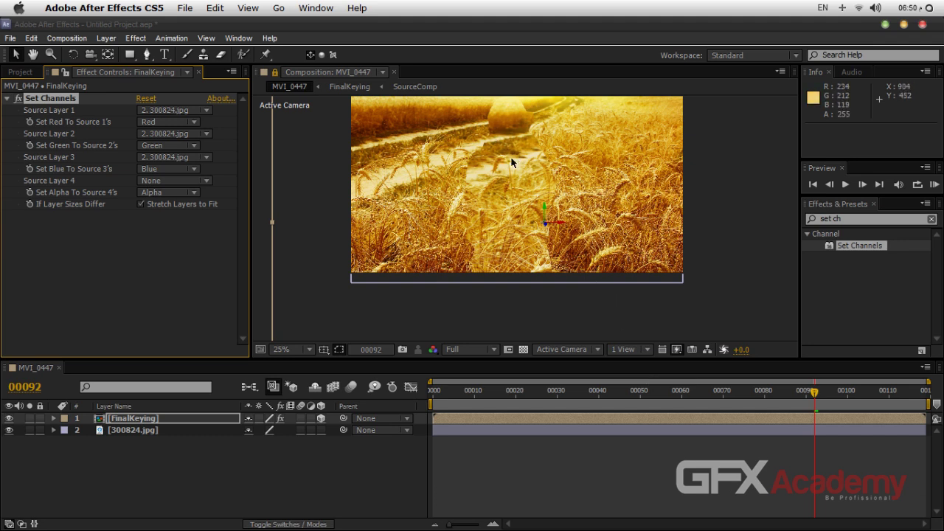
Find the Channel Blur effect and add it to FinalKeying after Set Channels.
left_click(856, 218)
type("chan")
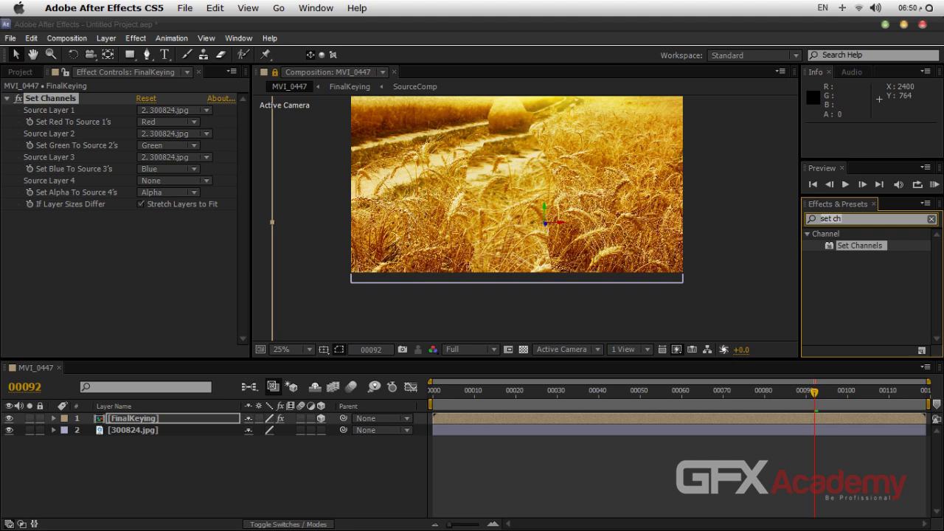
type("nel")
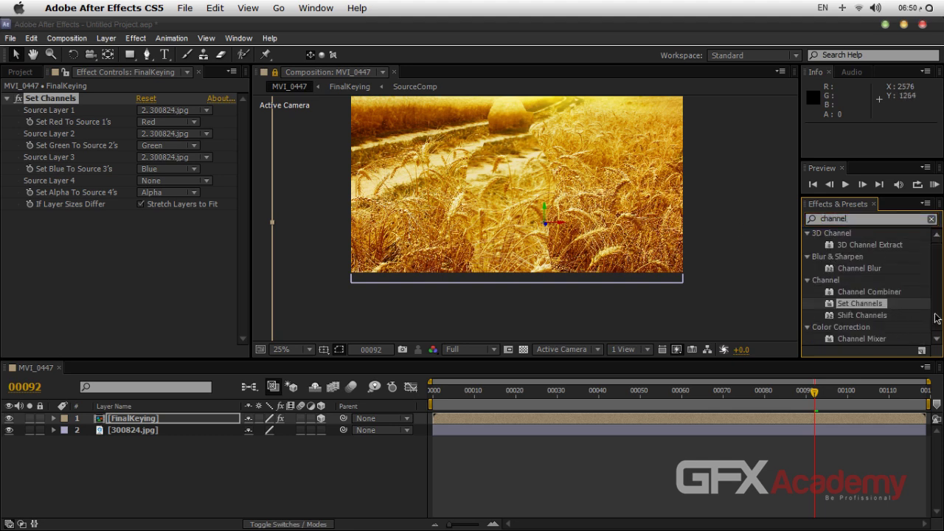
left_click_drag(859, 268, 185, 414)
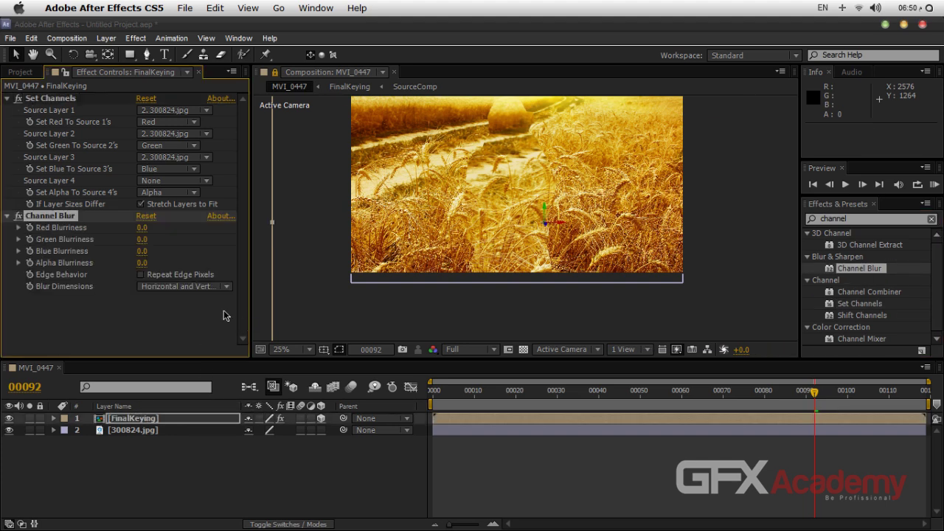
Set Channel Blur's red, green and blue blurriness to 5 and alpha blurriness to 10, with Repeat Edge Pixels enabled.
left_click(142, 228)
type("5")
key("Tab")
type("5")
key("Tab")
key("Tab")
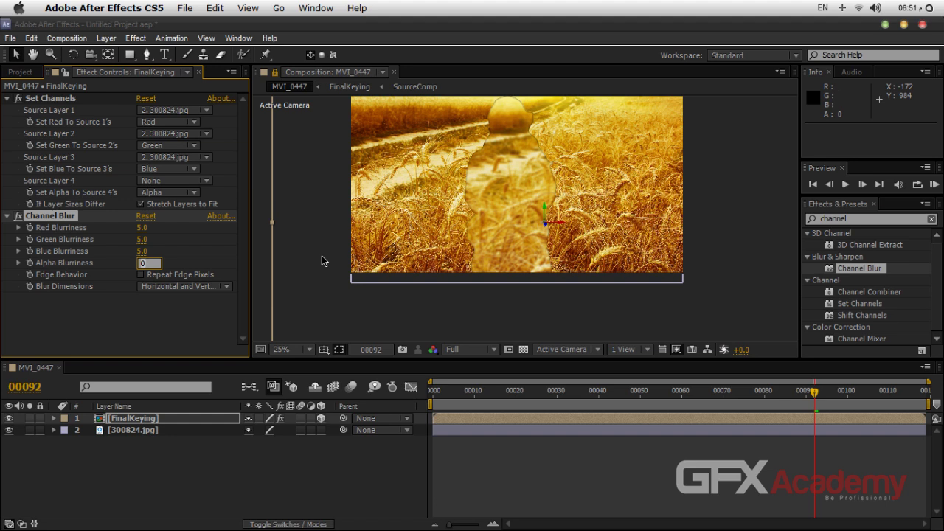
key("Return")
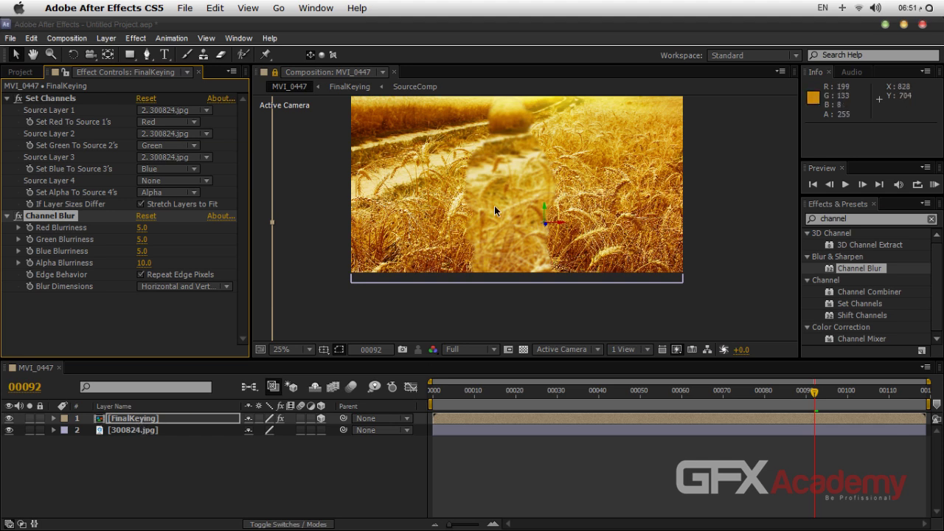
Find Levels (Individual Controls) and apply it to FinalKeying below Channel Blur.
left_click(848, 218)
type("le")
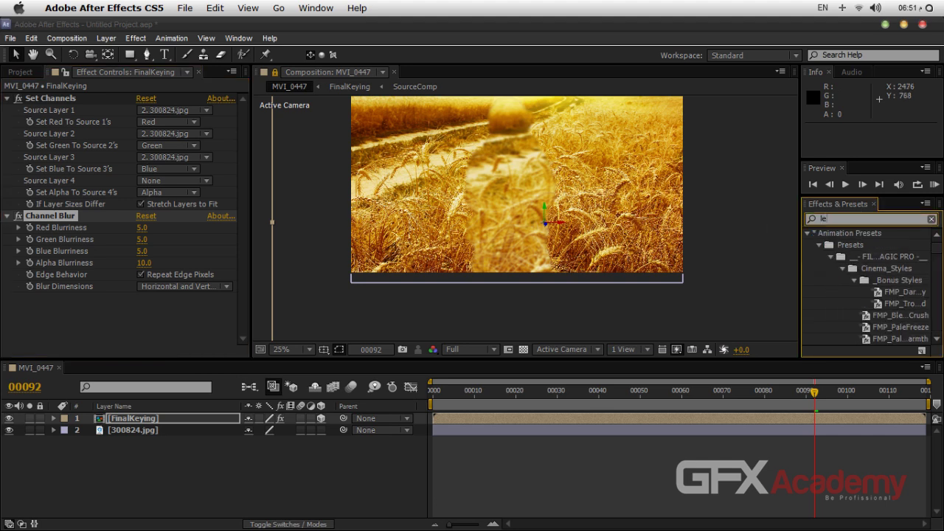
type("vel")
left_click_drag(881, 327, 138, 417)
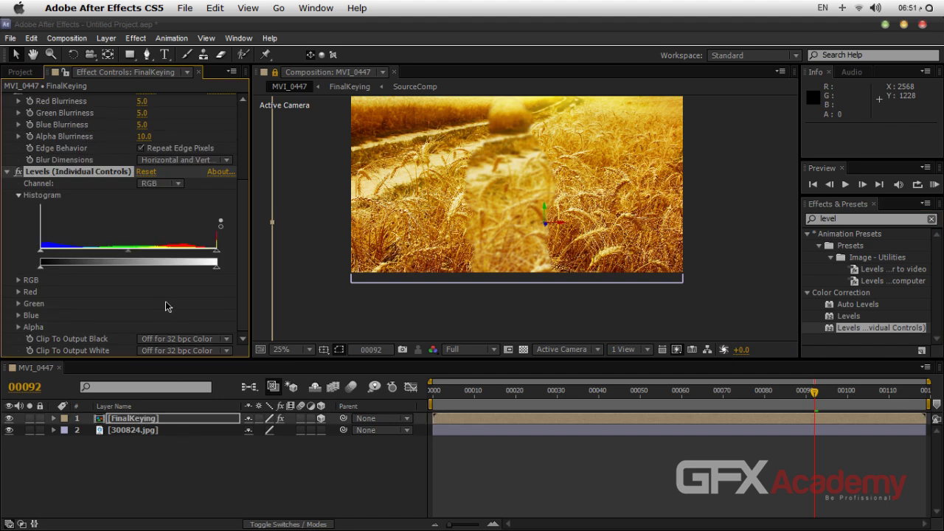
Invert the alpha in Levels (Individual Controls) by setting Alpha Output Black to 255 and Alpha Output White to 0.
left_click(17, 327)
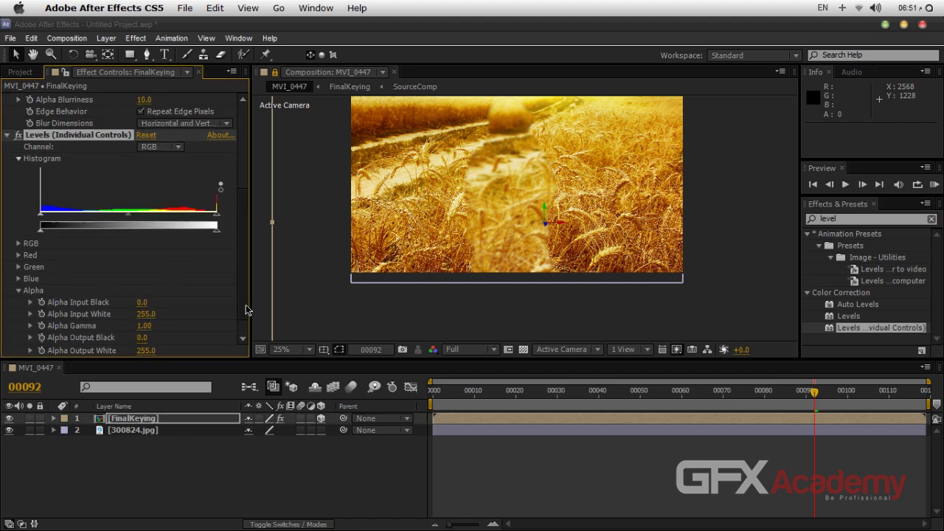
scroll(247, 309, "down", 1)
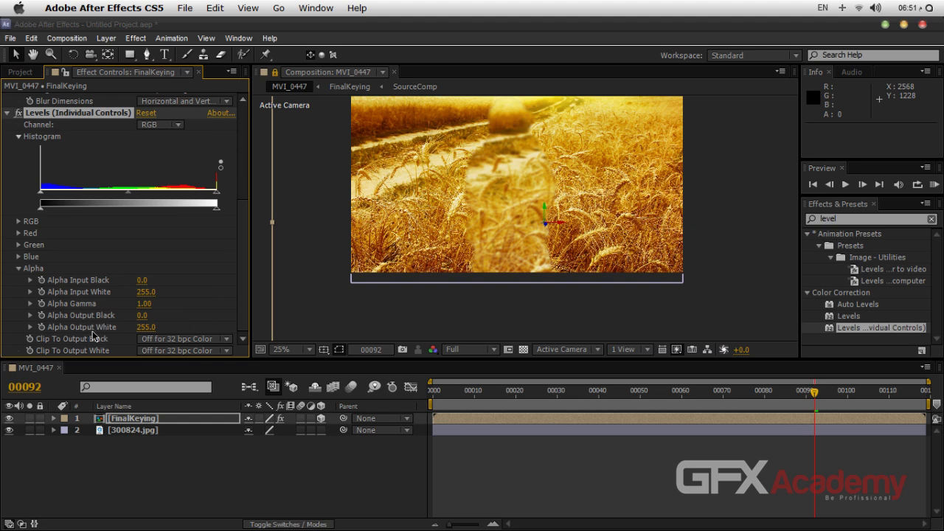
left_click(140, 315)
type("255")
key("Tab")
type("0")
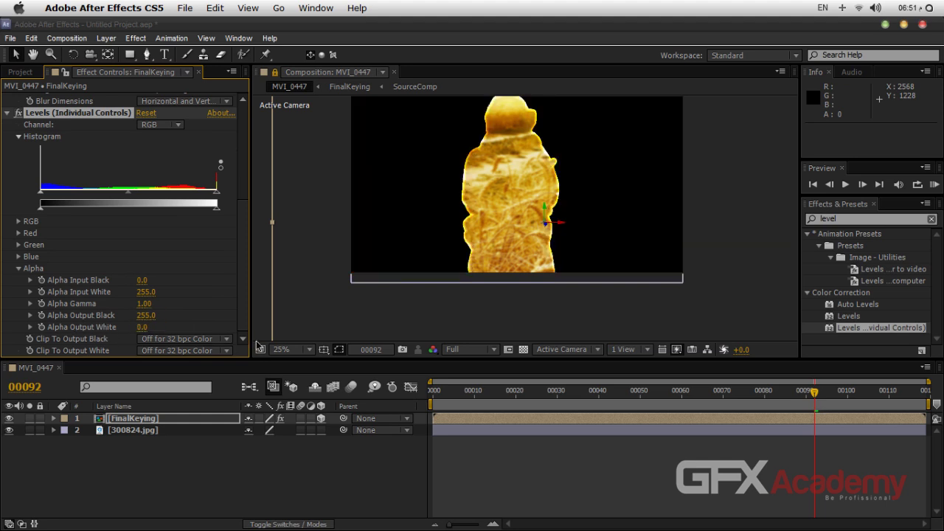
key("Return")
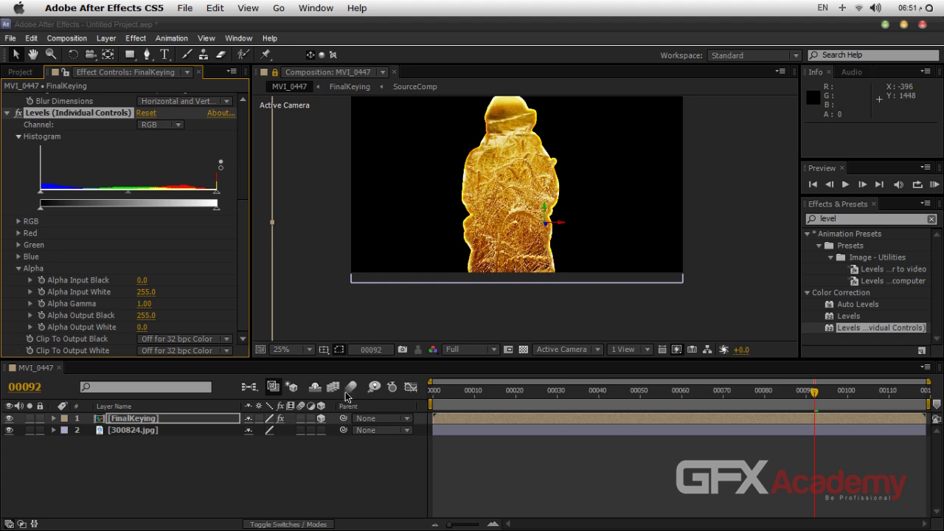
Check the inverted alpha against the transparency grid, and collapse the Set Channels, Channel Blur and Levels settings.
left_click(522, 349)
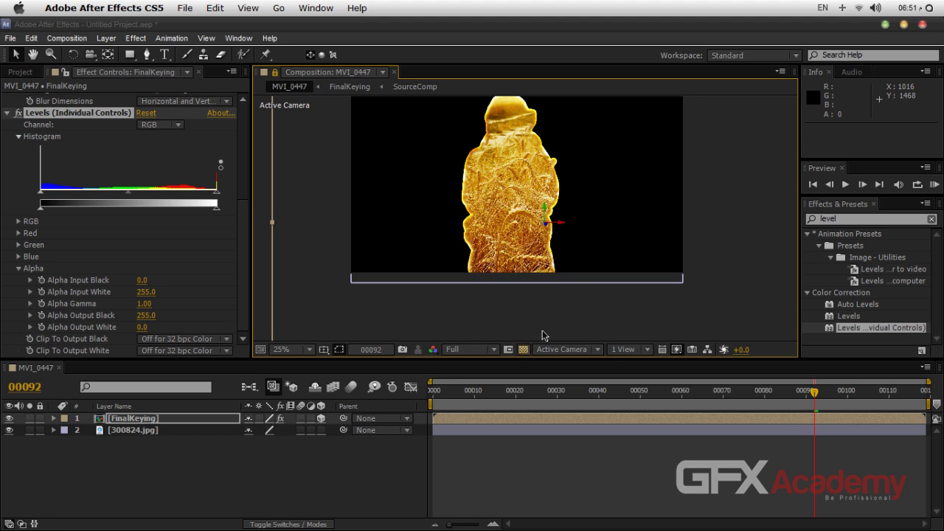
left_click(199, 439)
scroll(22, 160, "up", 4)
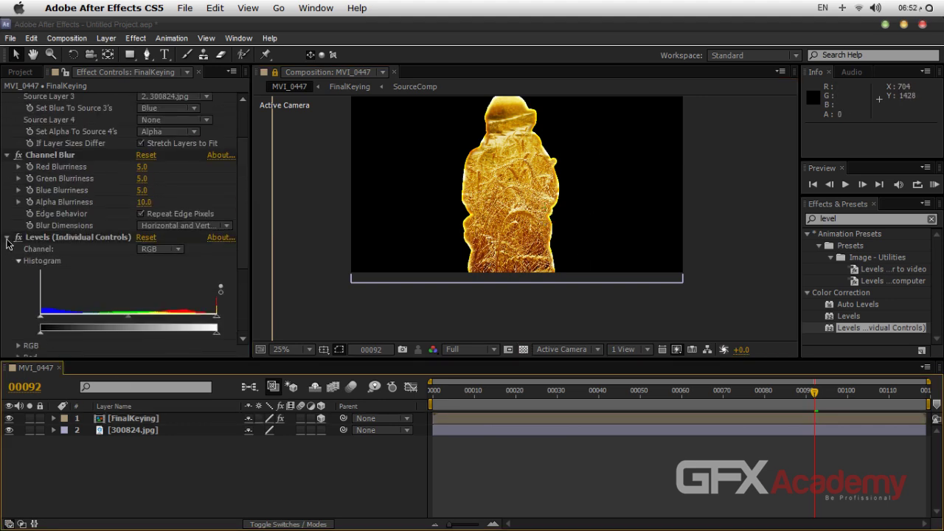
left_click(8, 238)
left_click(7, 215)
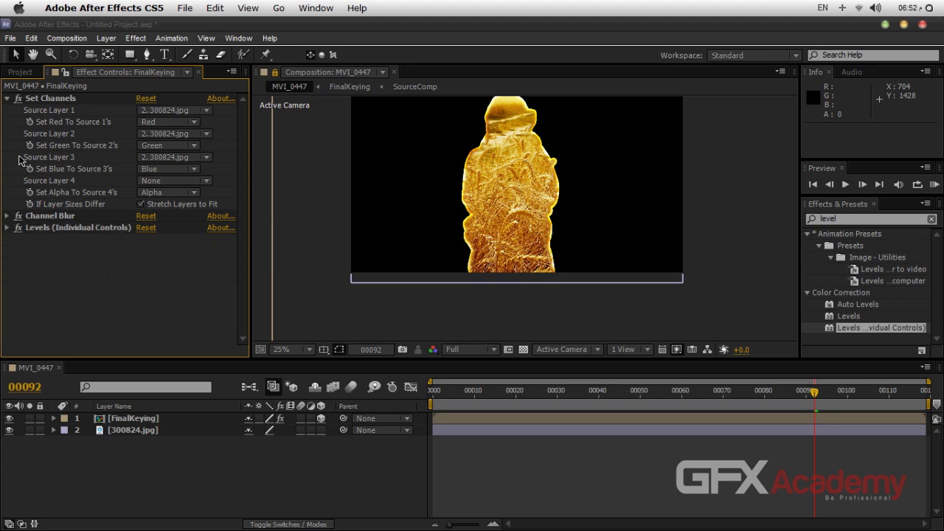
left_click(7, 99)
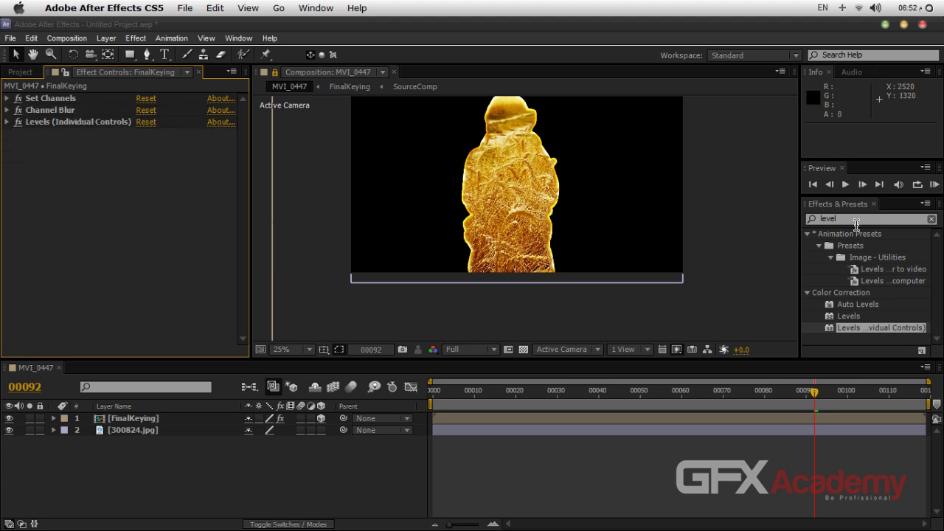
Add CC Composite to FinalKeying and set its Composite Original mode to Stencil Alpha.
left_click(821, 220)
key("super+a")
type("cc com")
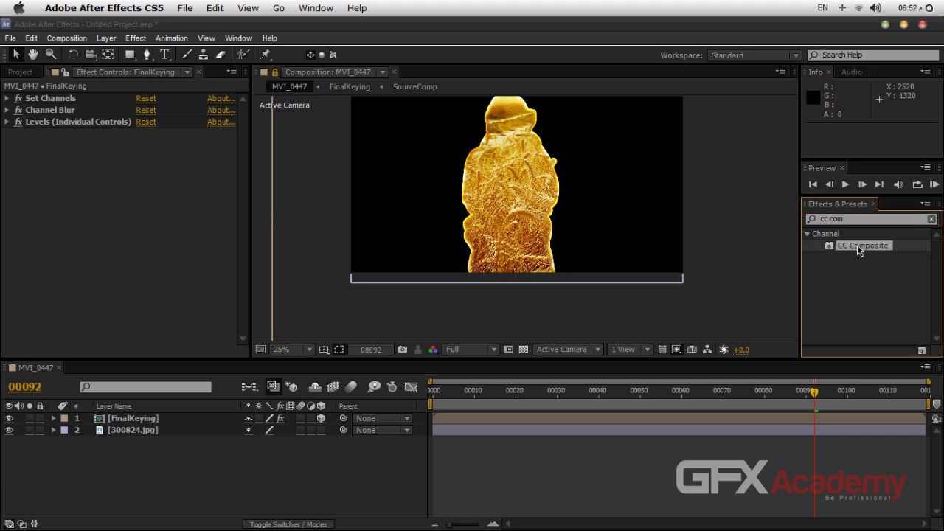
left_click_drag(857, 244, 191, 420)
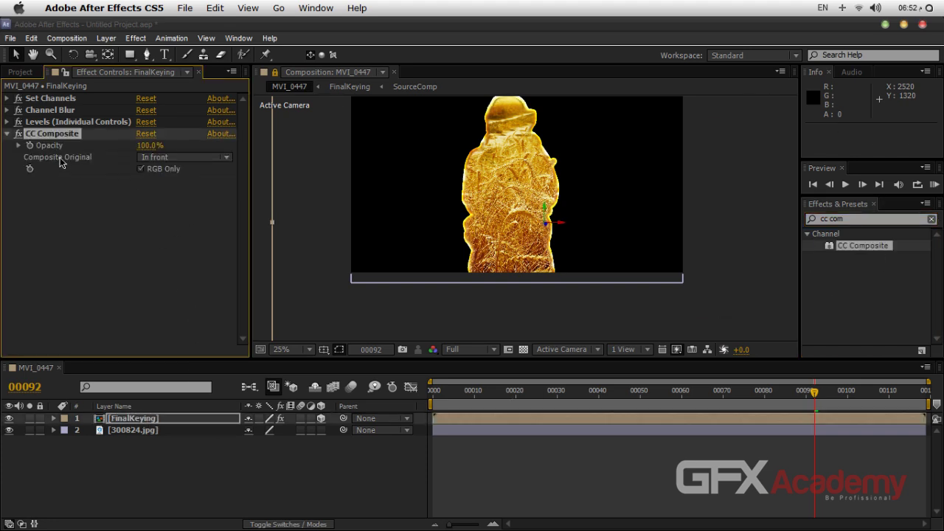
left_click(186, 162)
left_click(219, 497)
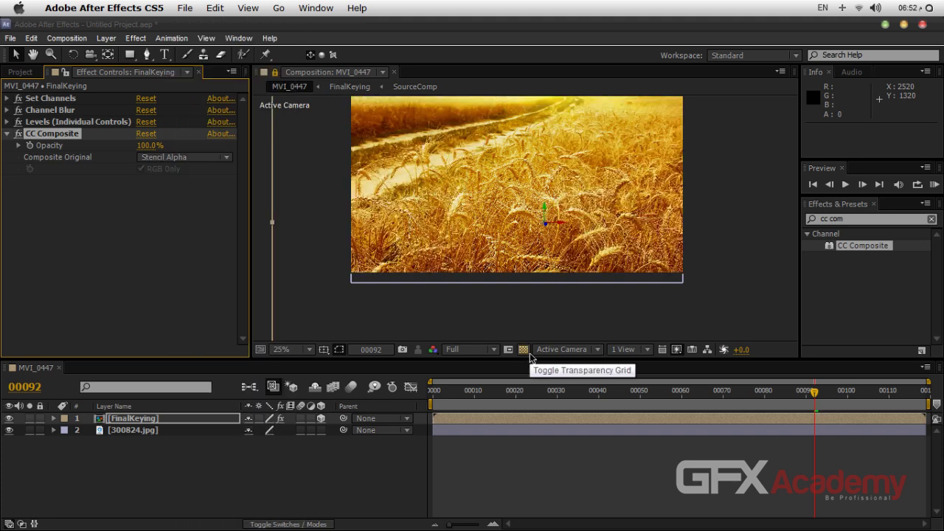
Hide the 300824.jpg layer and inspect FinalKeying's edges with the transparency grid on and off.
left_click(9, 431)
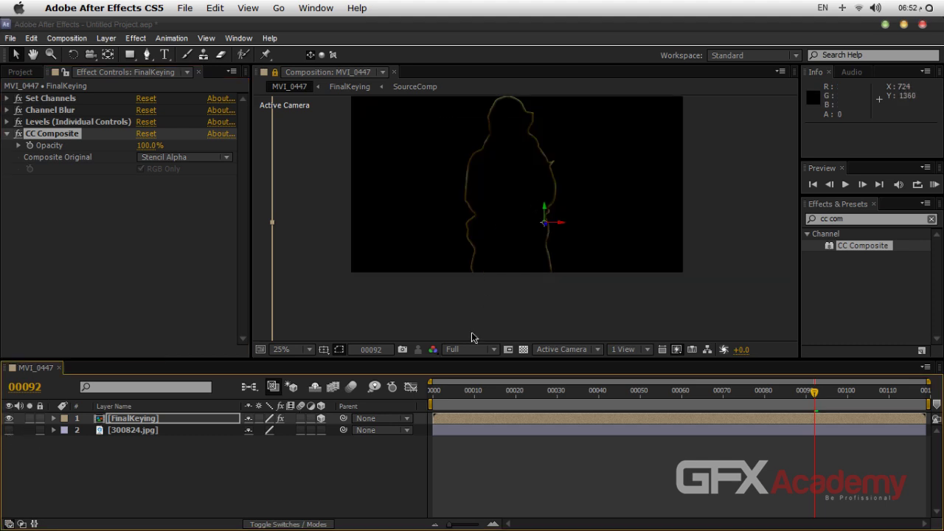
left_click(522, 348)
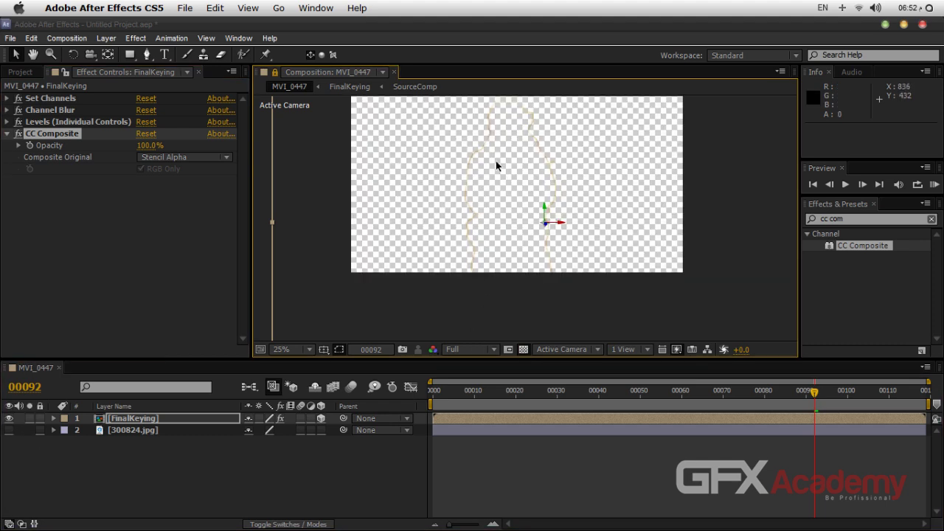
left_click(523, 348)
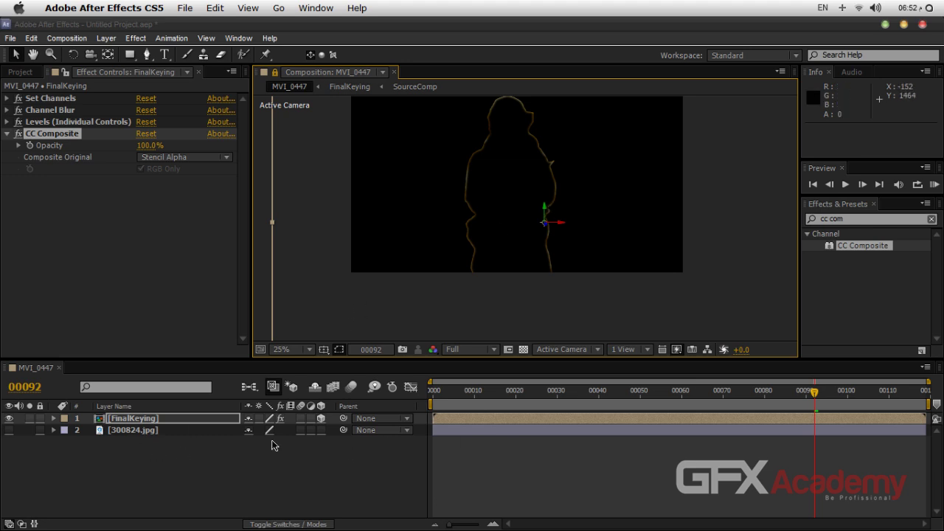
Add a second CC Composite to FinalKeying, set its Composite Original mode to Add, and turn off RGB Only.
left_click_drag(861, 246, 156, 314)
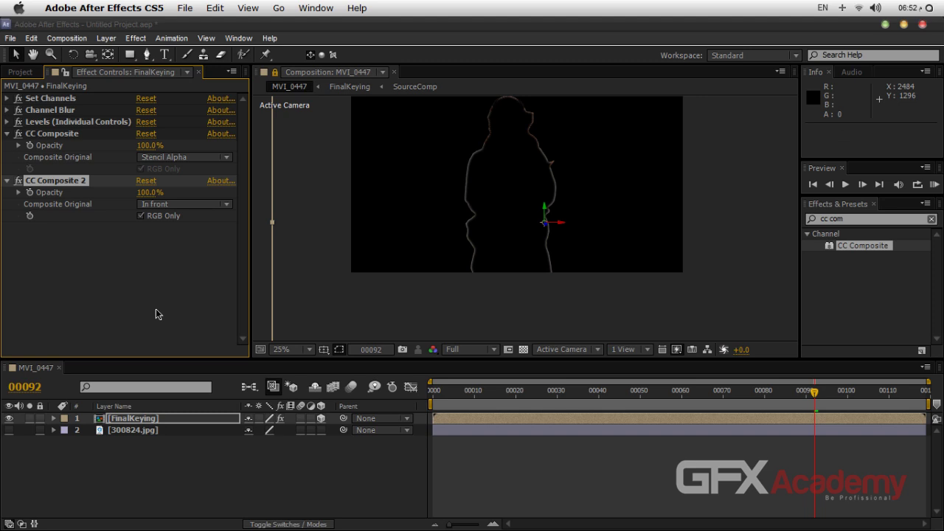
left_click(171, 206)
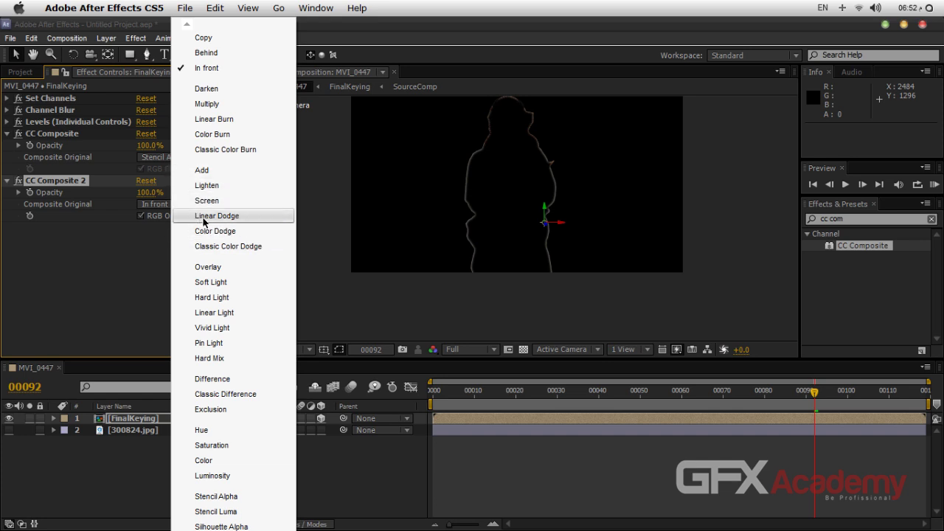
left_click(203, 170)
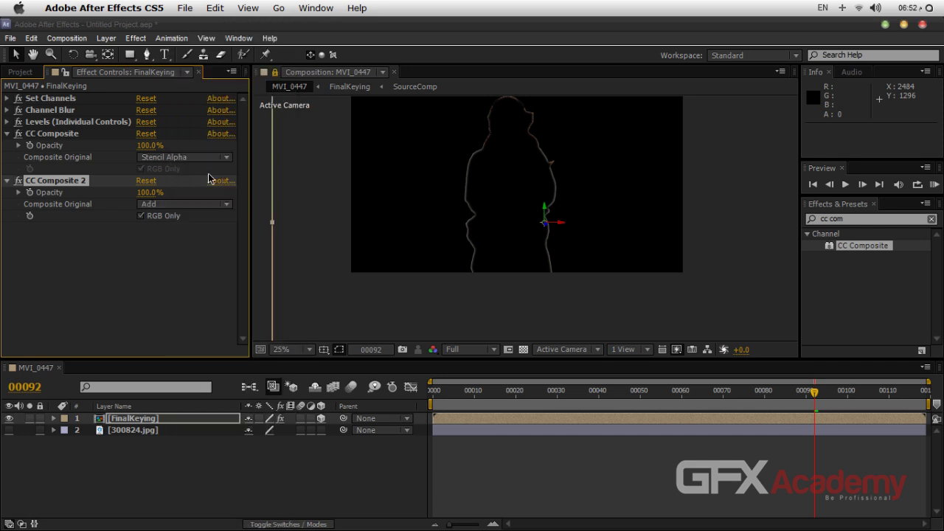
left_click(141, 216)
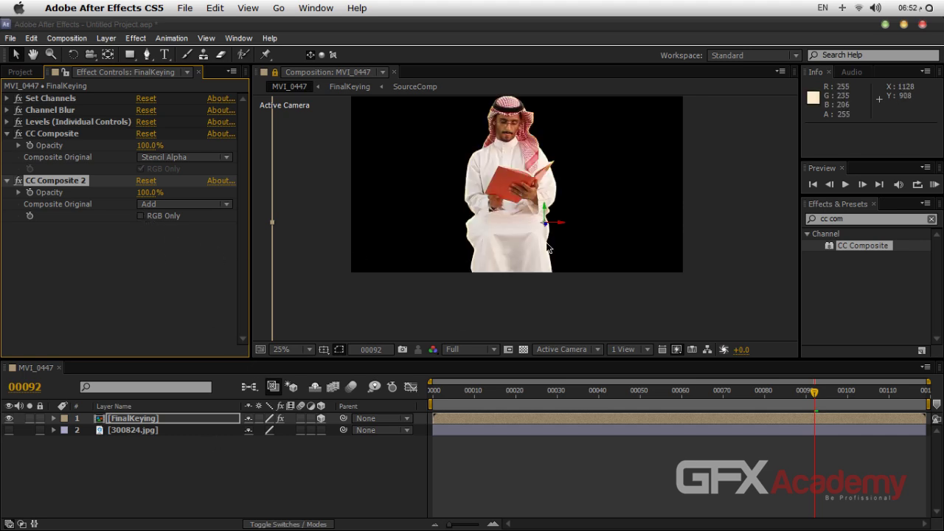
Inspect the man's wrapped edges up close against black, and make the 300824.jpg layer visible again.
key("slash")
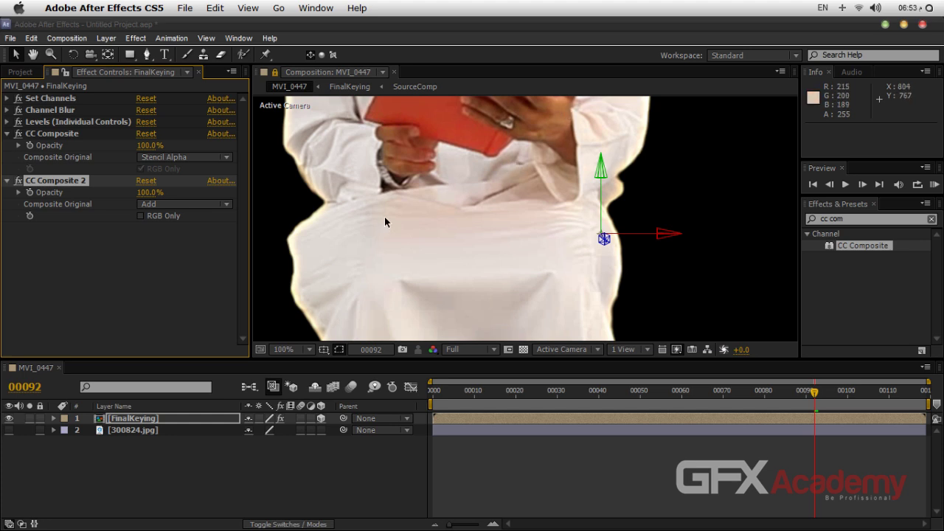
left_click_drag(299, 184, 328, 369)
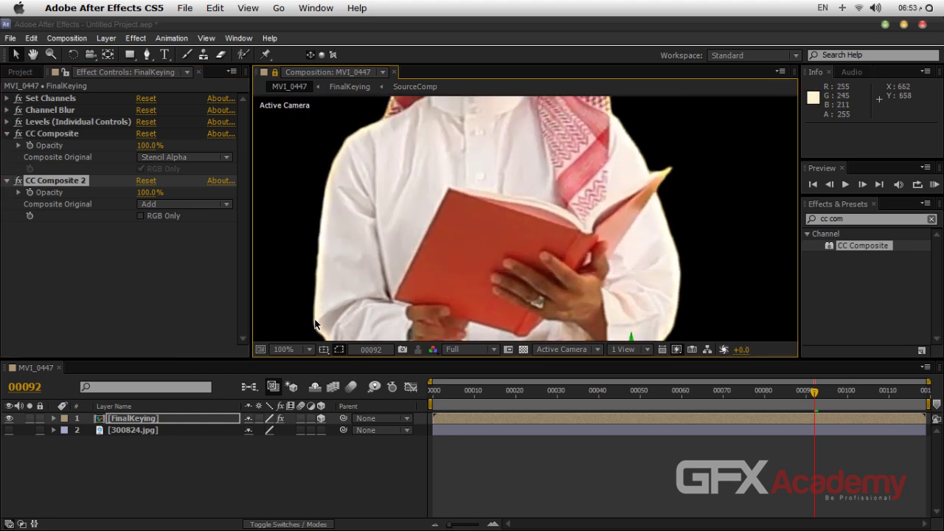
key("space")
left_click_drag(497, 135, 442, 328)
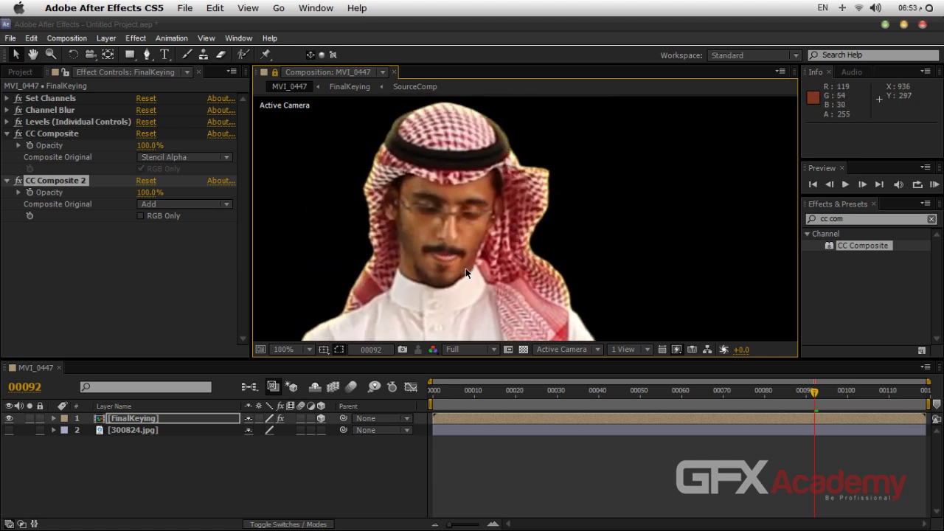
left_click(9, 430)
scroll(489, 234, "down", 2)
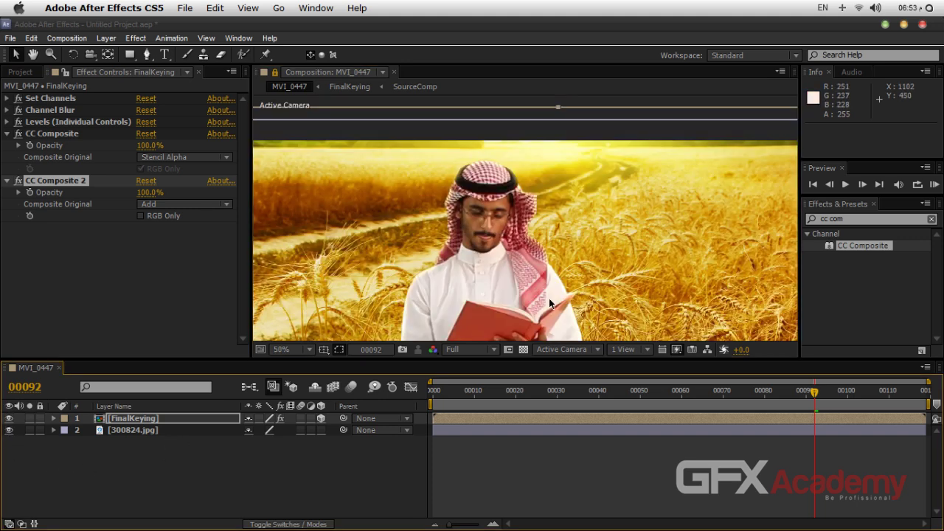
Examine how the light wrap blends the man's robe, arms and head with the wheat field, and deselect the layer.
key("h")
left_click_drag(516, 324, 529, 229)
key("v")
scroll(530, 228, "down", 2)
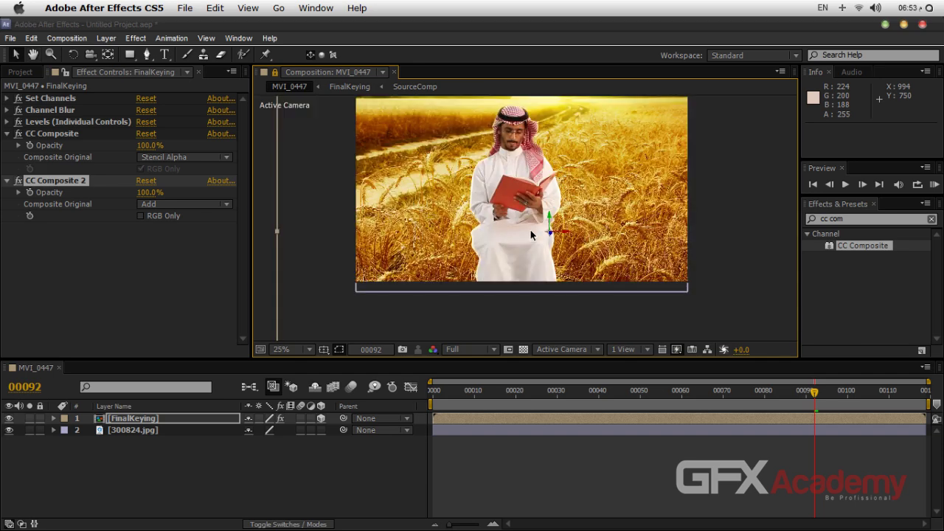
scroll(529, 230, "up", 2)
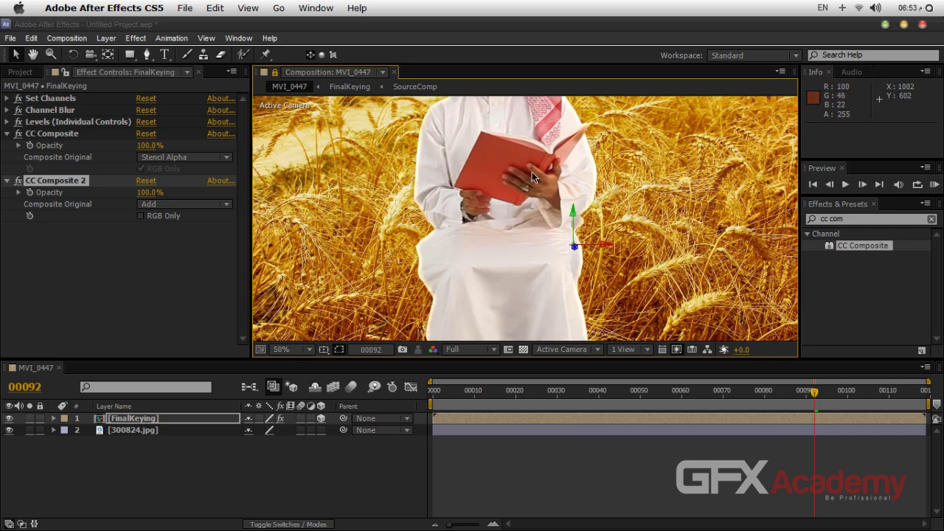
key("h")
left_click_drag(522, 140, 531, 280)
key("v")
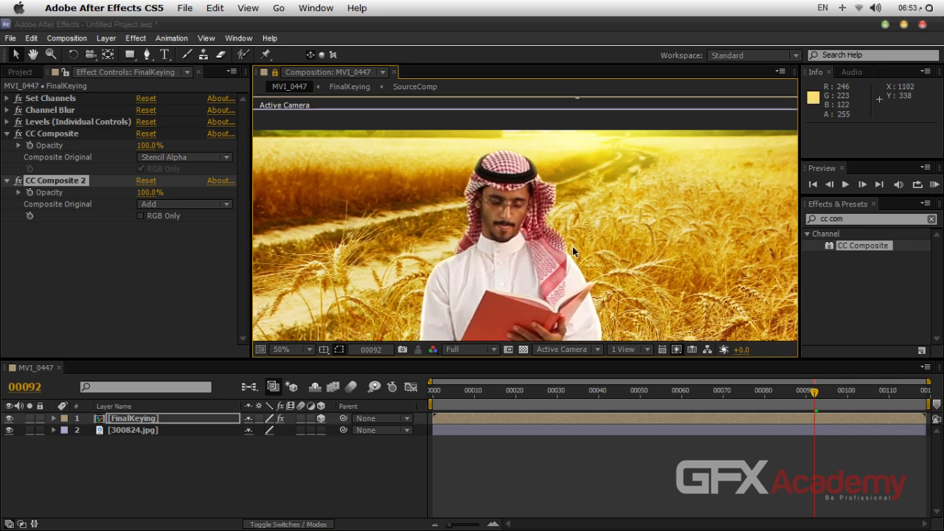
scroll(572, 248, "down", 2)
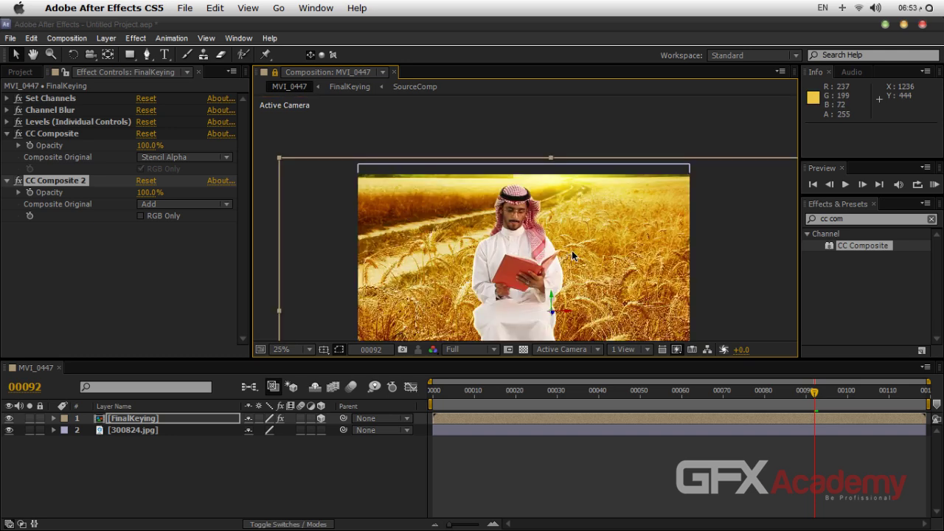
left_click_drag(590, 298, 582, 233)
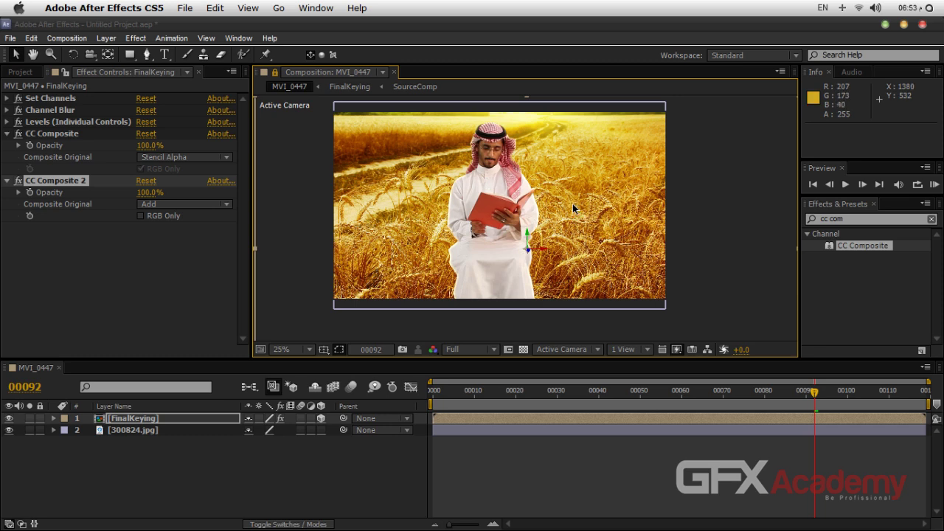
key("period")
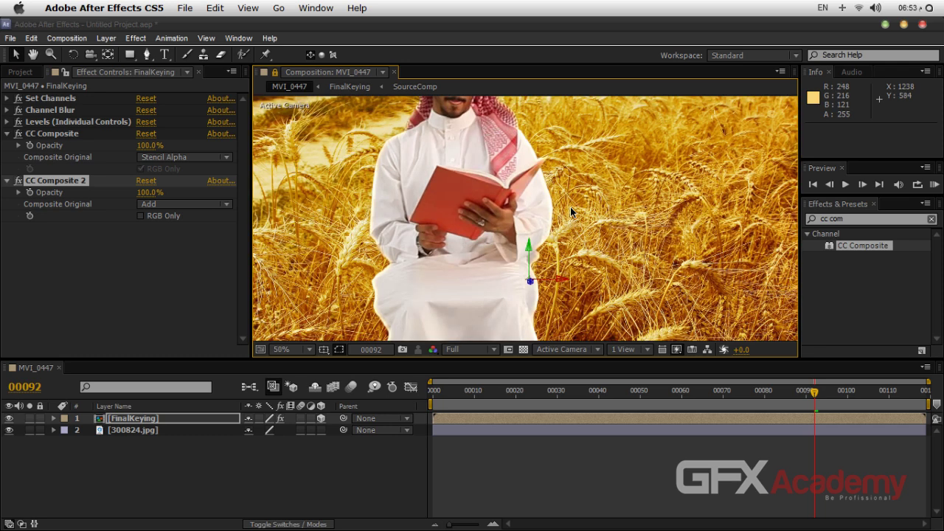
left_click(108, 457)
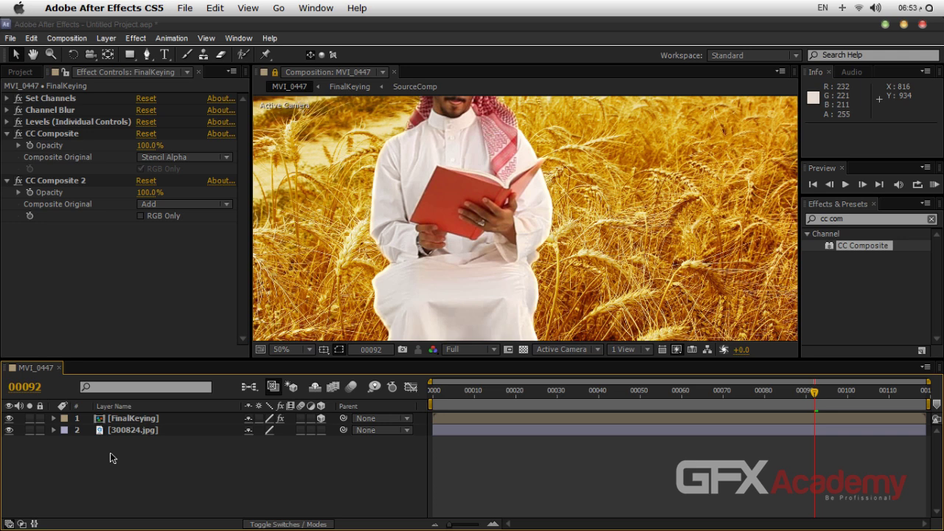